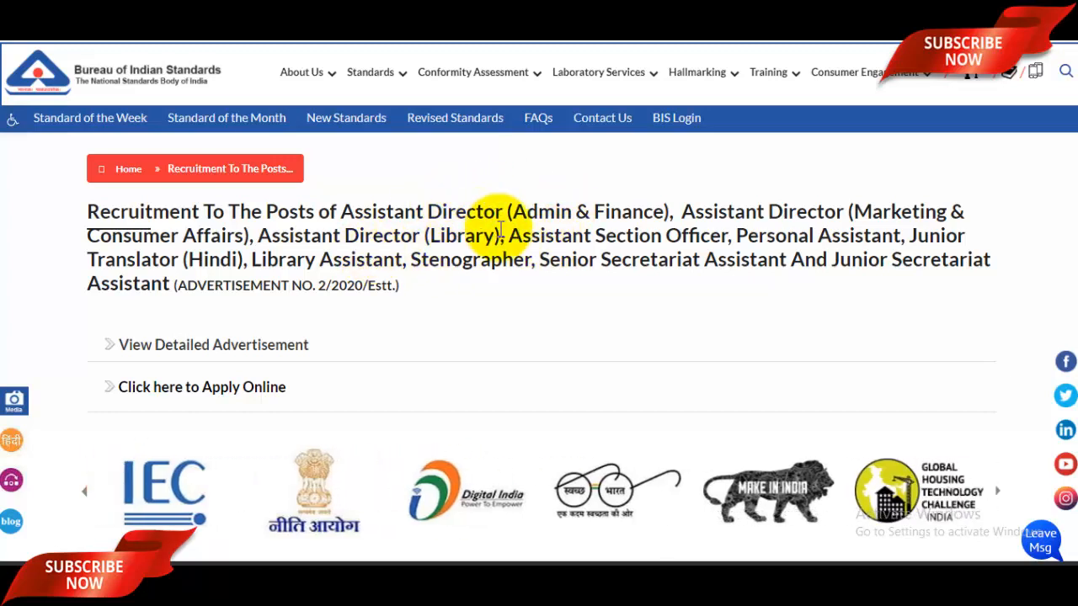
Highlight the recruitment posts in the heading and expand the English/Hindi detailed advertisement links
drag(440, 215, 571, 259)
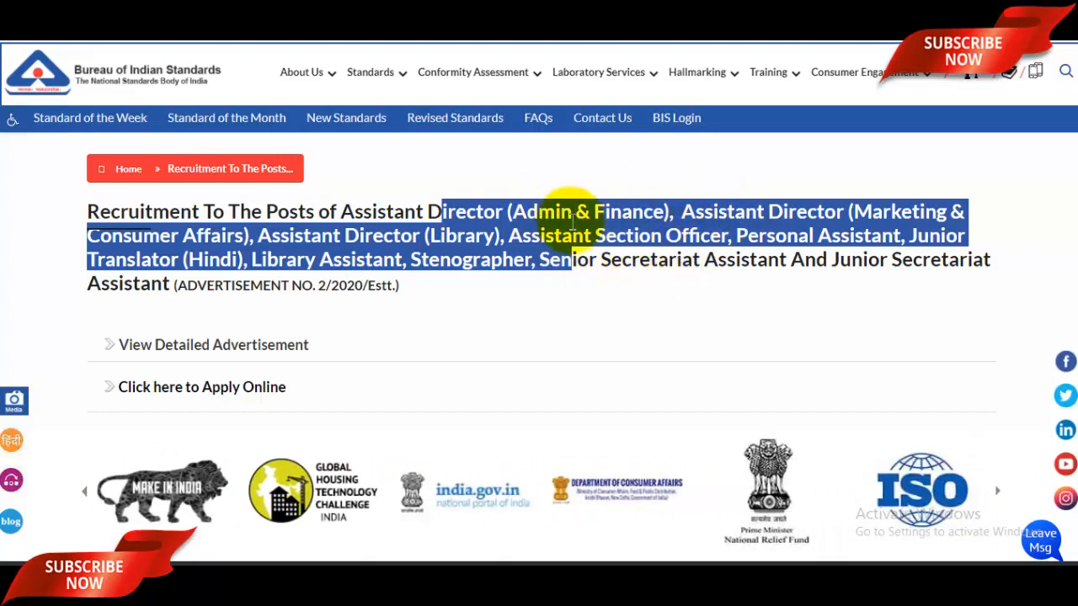
scroll(576, 227, down, 2)
scroll(578, 234, up, 2)
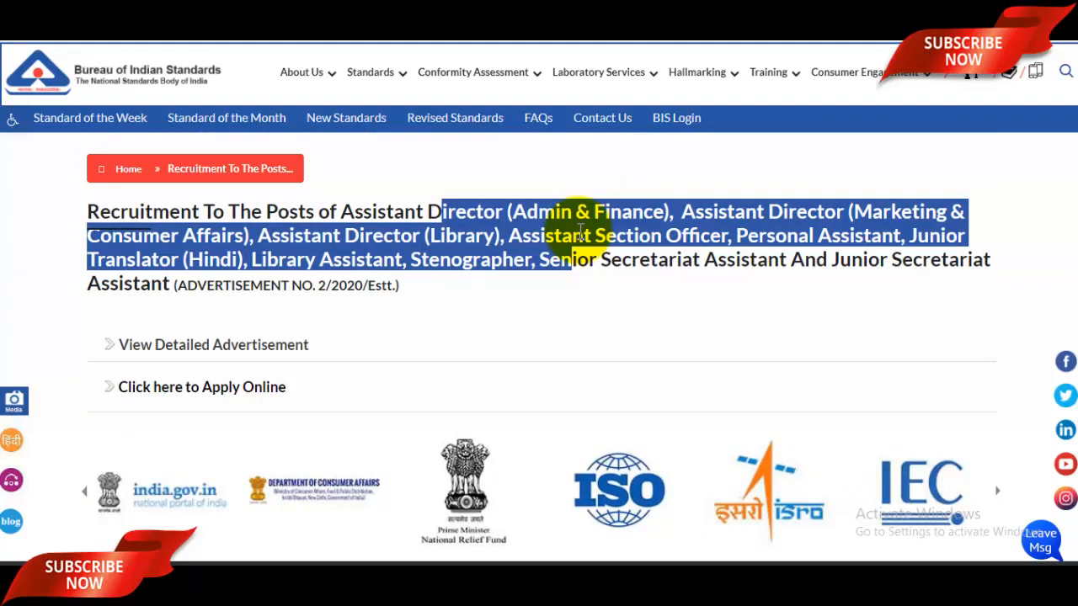
click(580, 233)
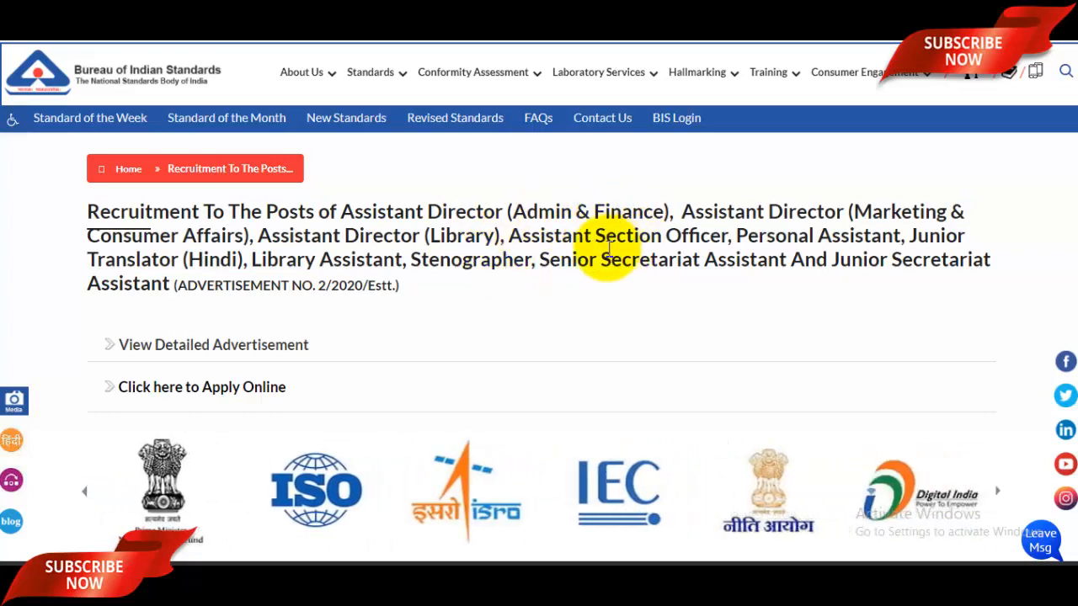
drag(253, 211, 491, 260)
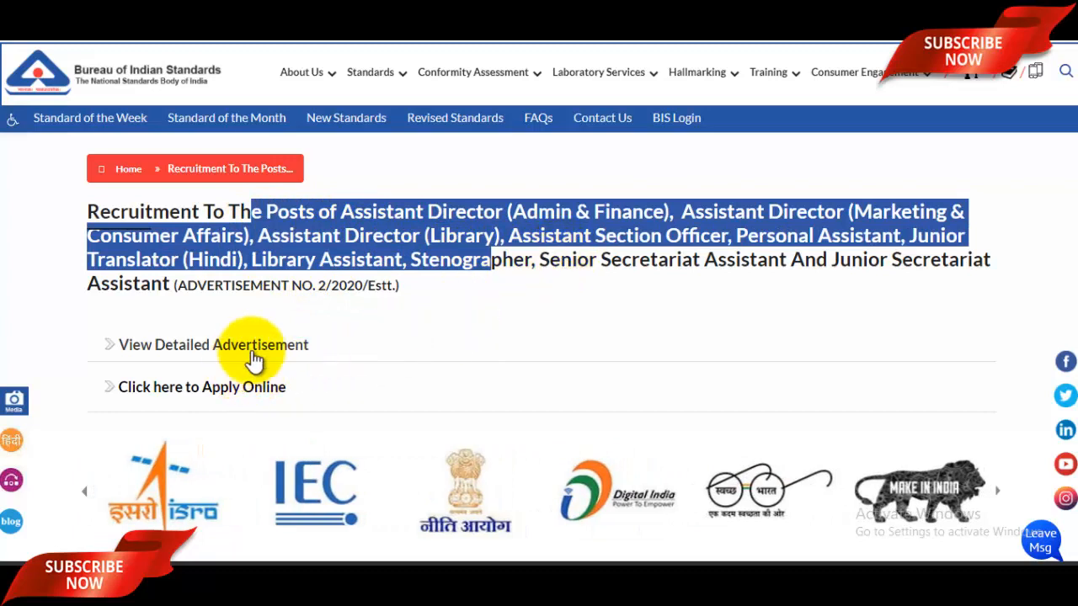
click(325, 349)
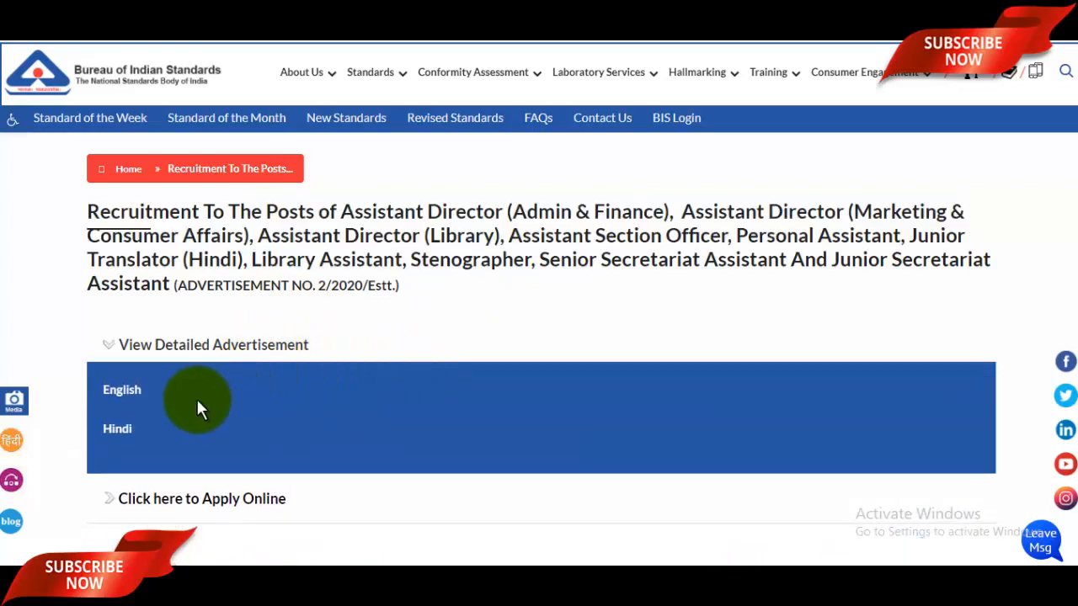
Open the English advertisement PDF, zoom in, and scroll through the vacancy tables
click(232, 414)
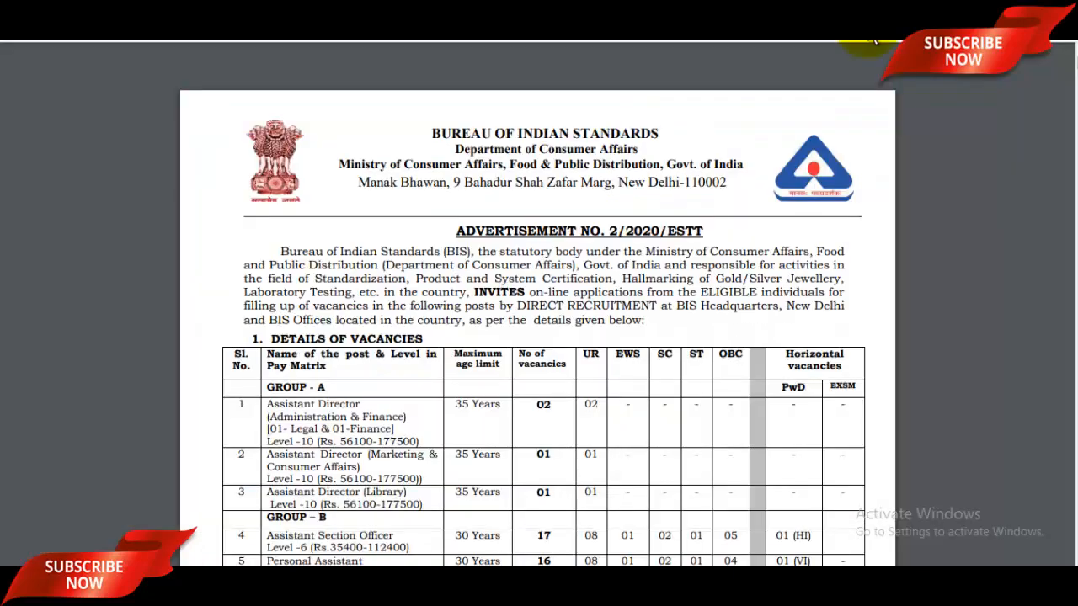
scroll(633, 284, down, 5)
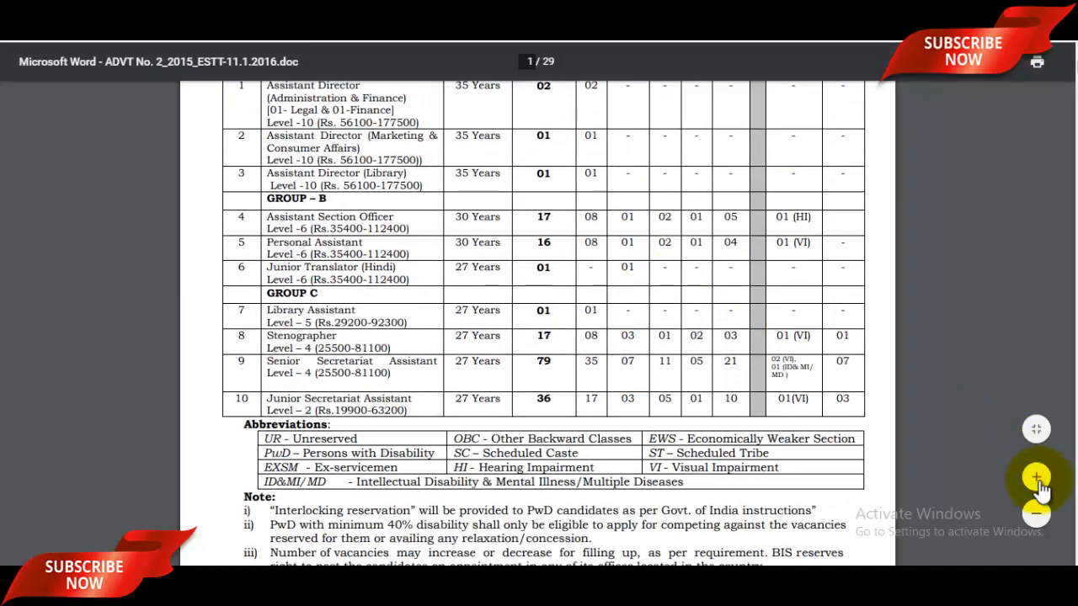
click(1036, 476)
scroll(684, 283, down, 2)
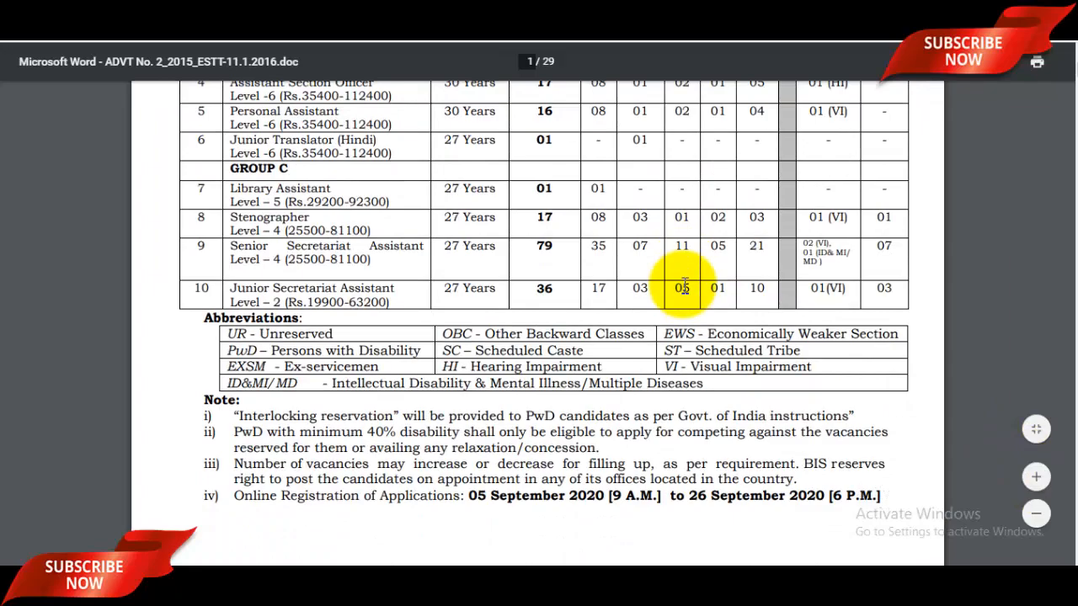
scroll(684, 285, up, 1)
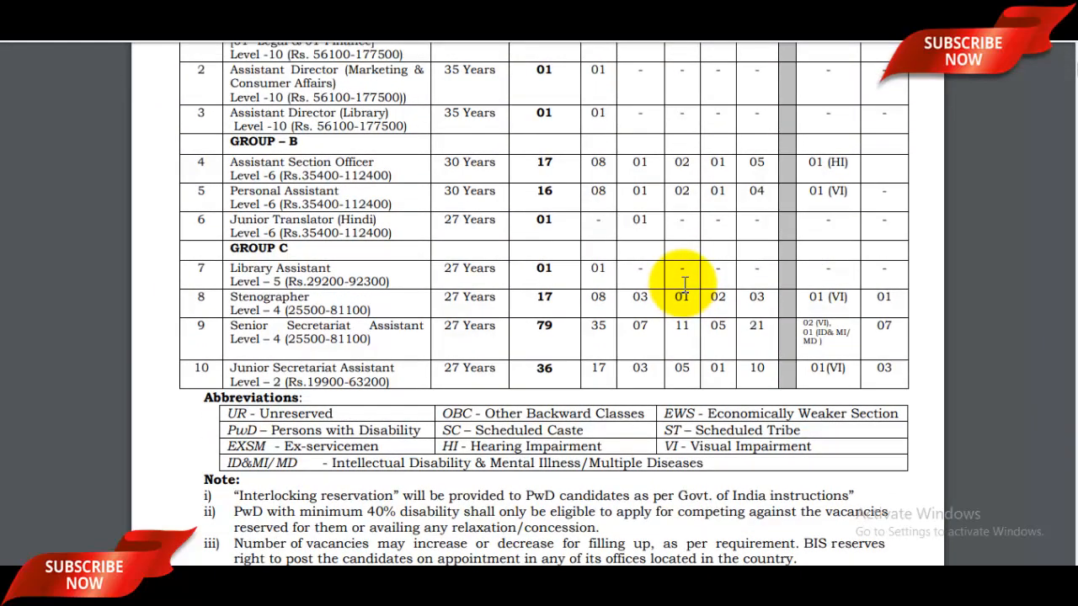
scroll(684, 284, down, 3)
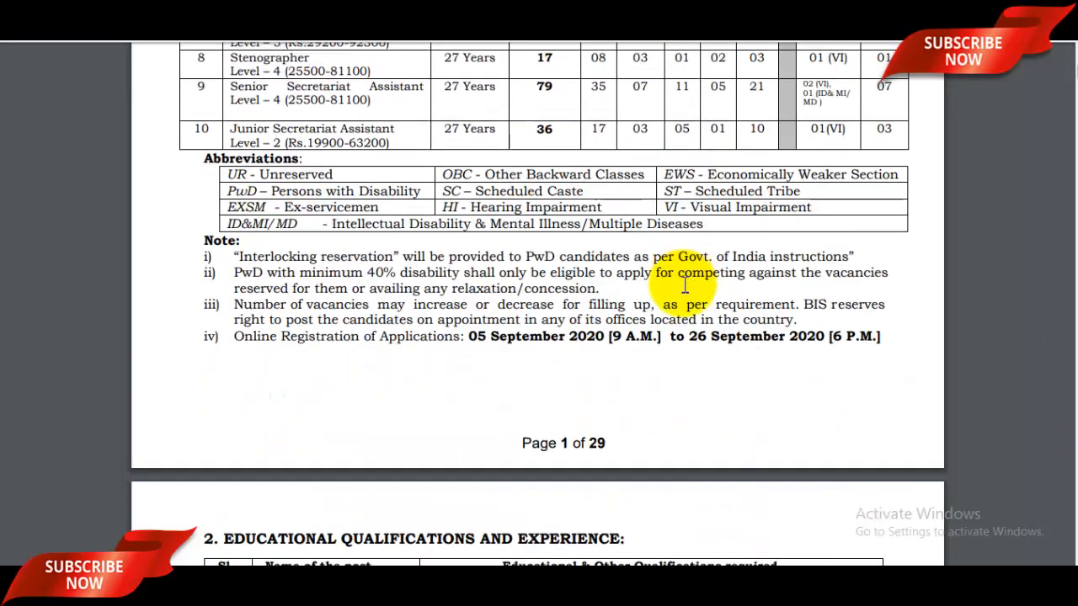
scroll(684, 285, down, 5)
scroll(684, 284, down, 9)
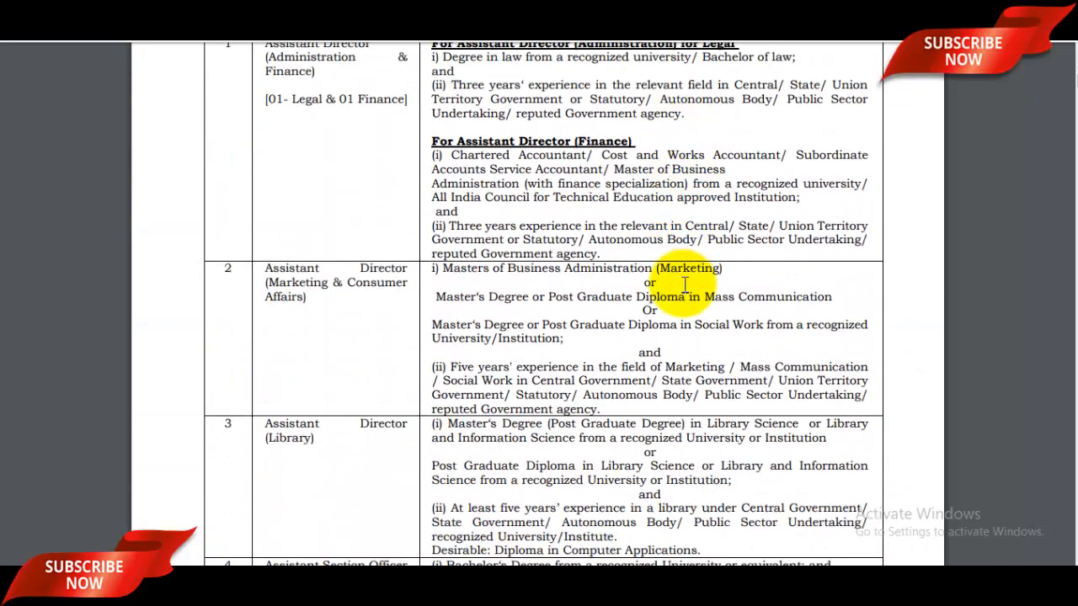
scroll(683, 284, down, 8)
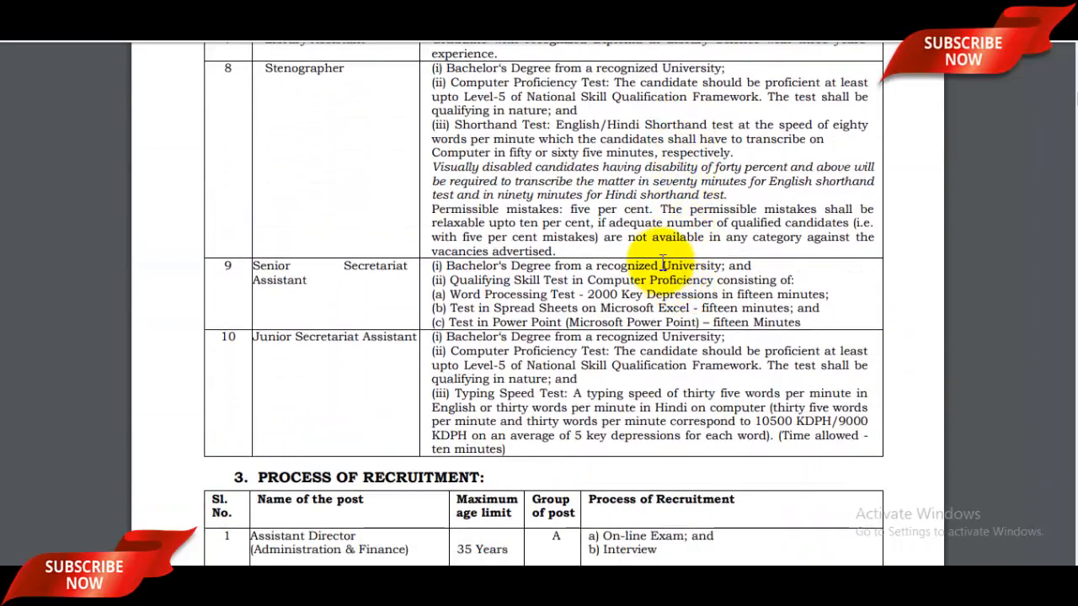
scroll(666, 253, up, 1)
Review the Stenographer qualification requirements, then go back to the BIS recruitment page
drag(556, 205, 655, 406)
click(656, 406)
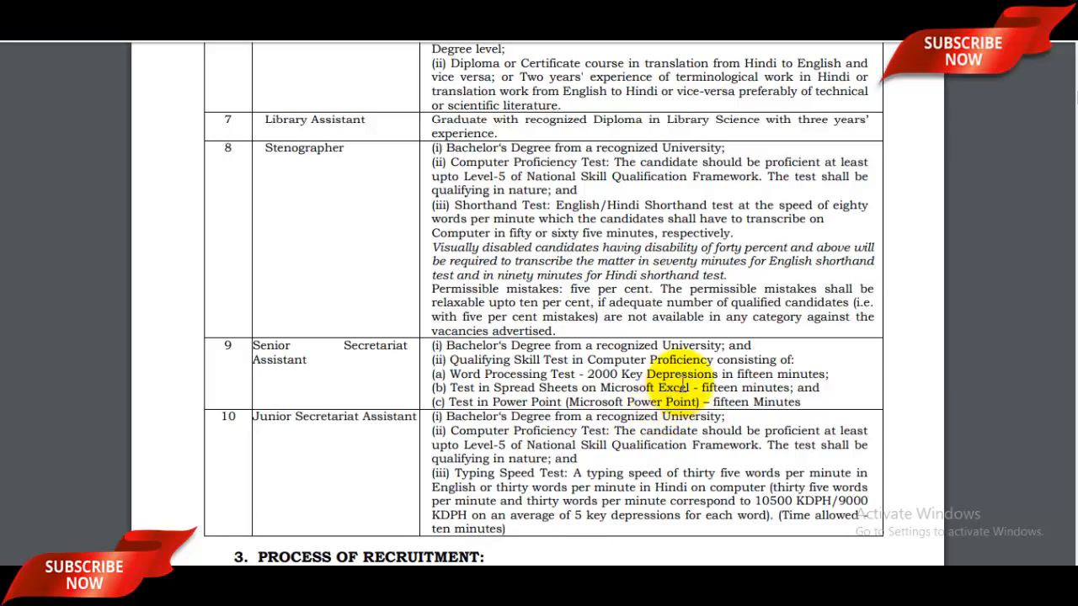
scroll(674, 387, up, 6)
scroll(716, 368, up, 2)
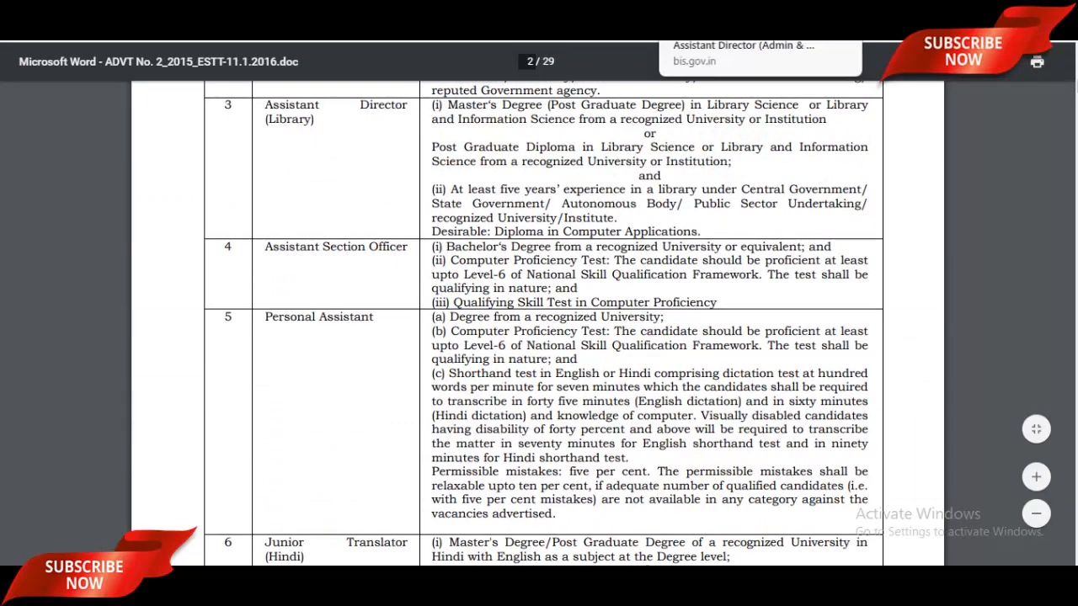
click(741, 11)
scroll(548, 314, down, 2)
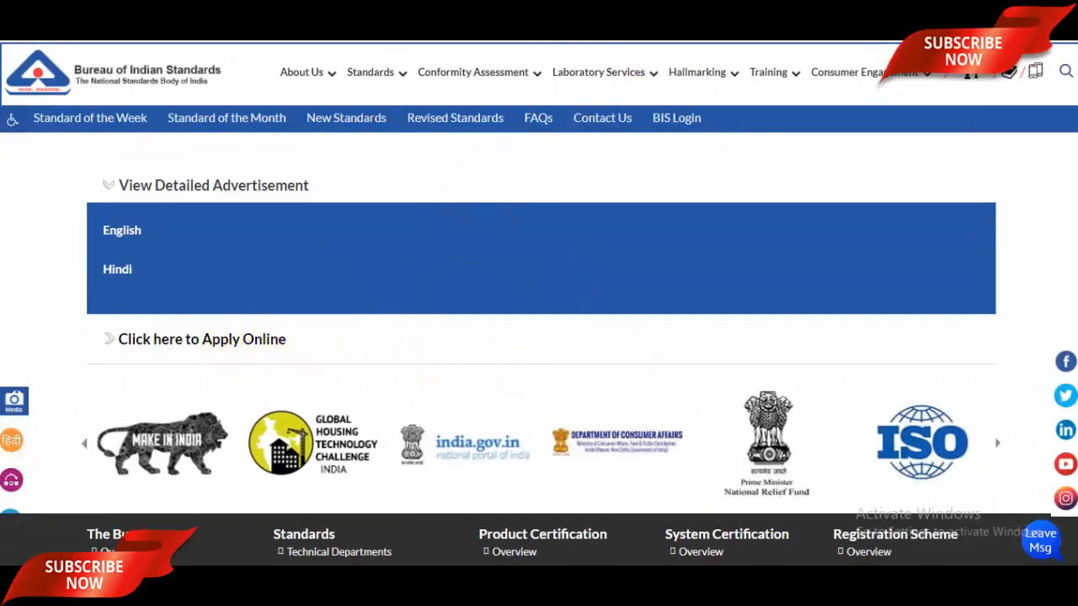
Switch to the recruitment portal, zoom to 110%, and start a new candidate registration
click(623, 12)
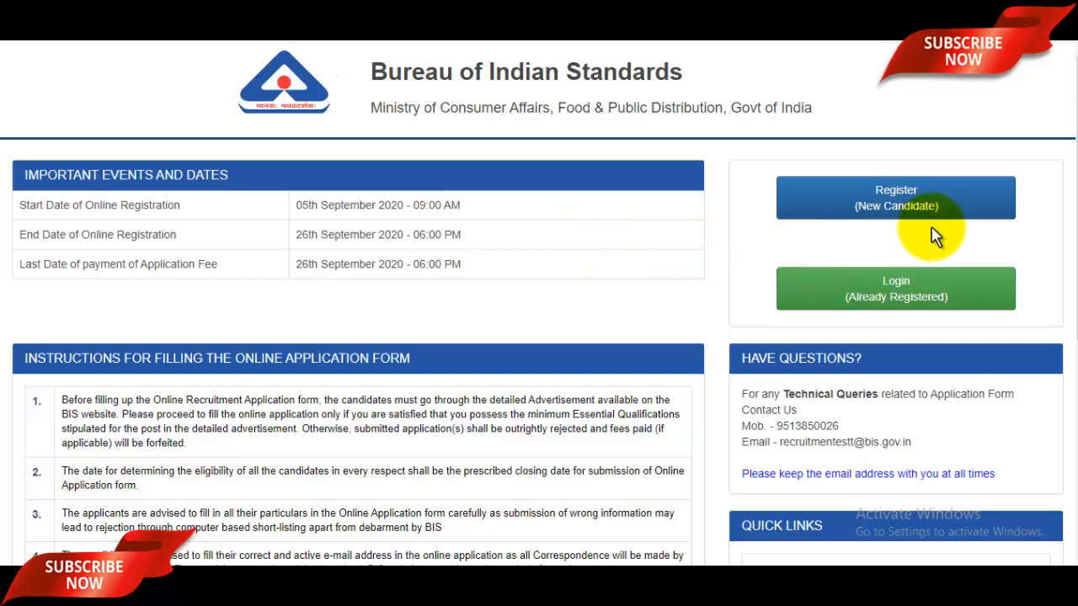
key(ctrl+plus)
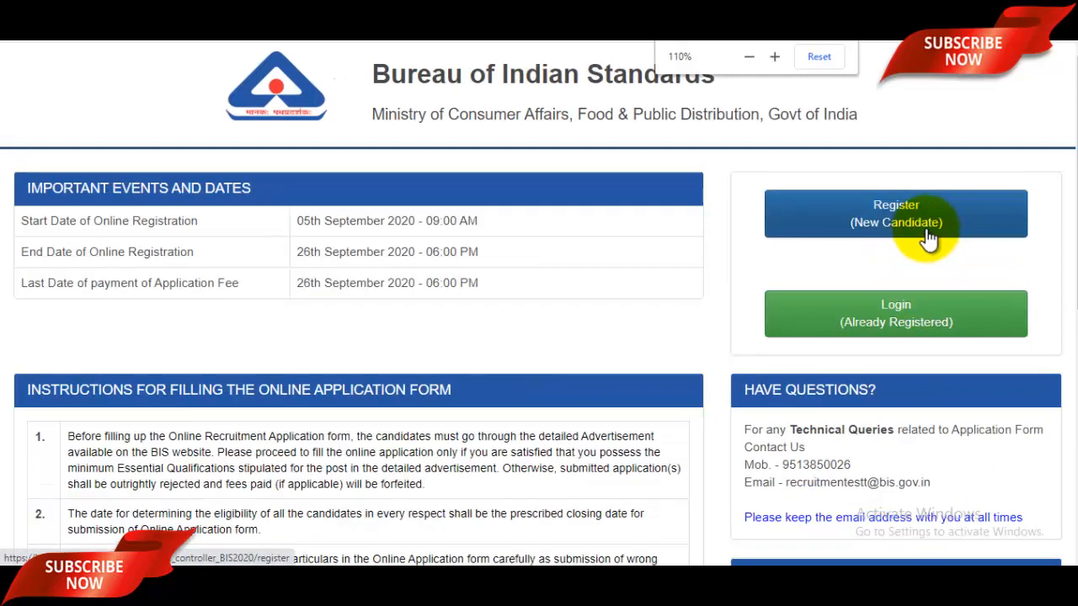
click(924, 234)
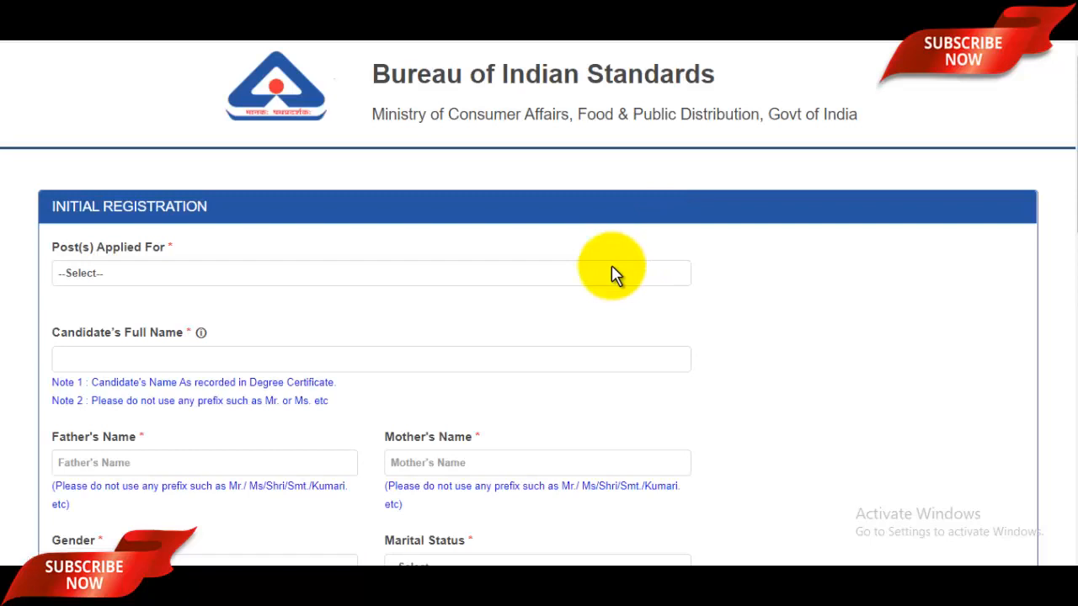
Choose STENOGRAPHER as the post applied for
scroll(613, 278, down, 1)
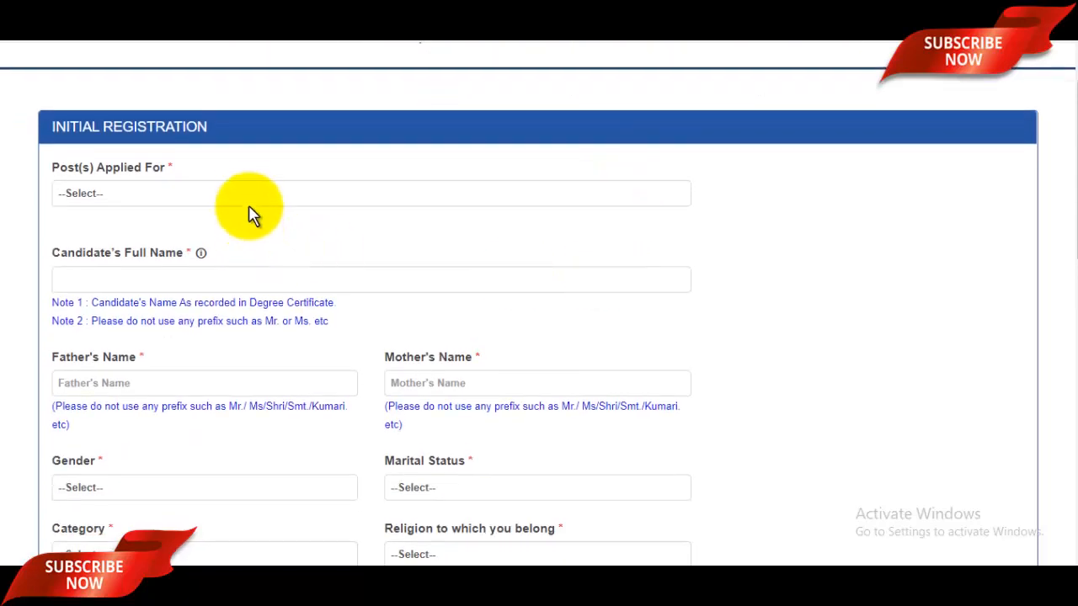
click(269, 196)
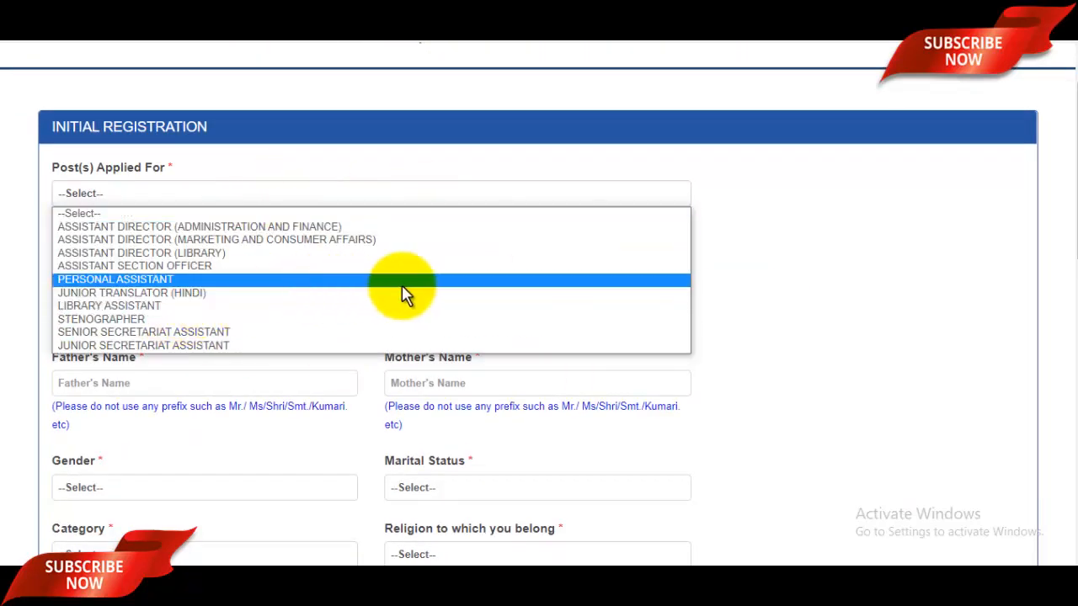
click(125, 319)
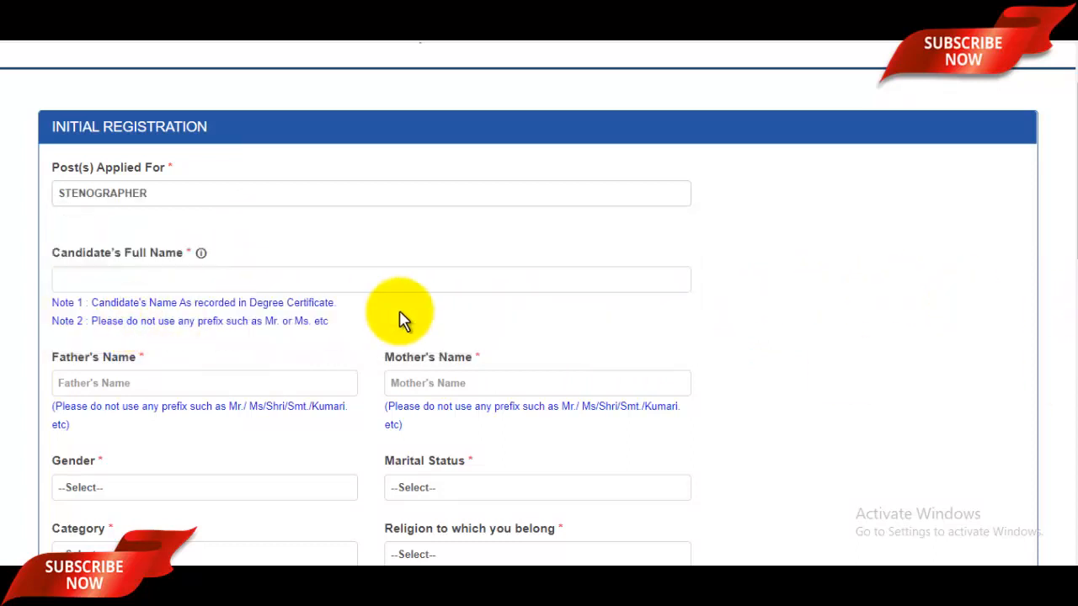
Enter the candidate's full name and the father's name
click(226, 282)
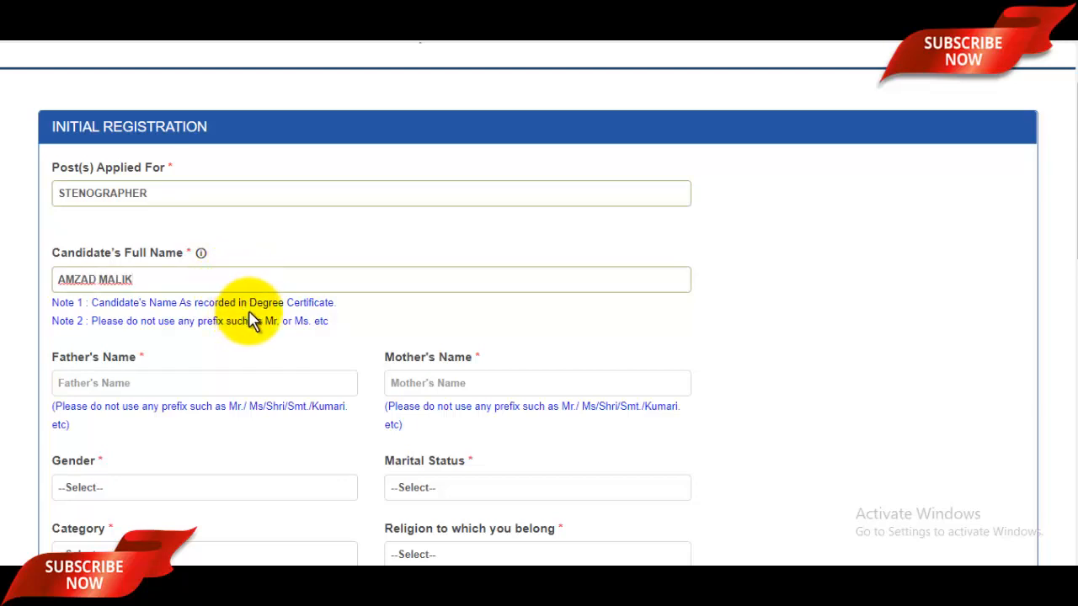
scroll(307, 321, down, 1)
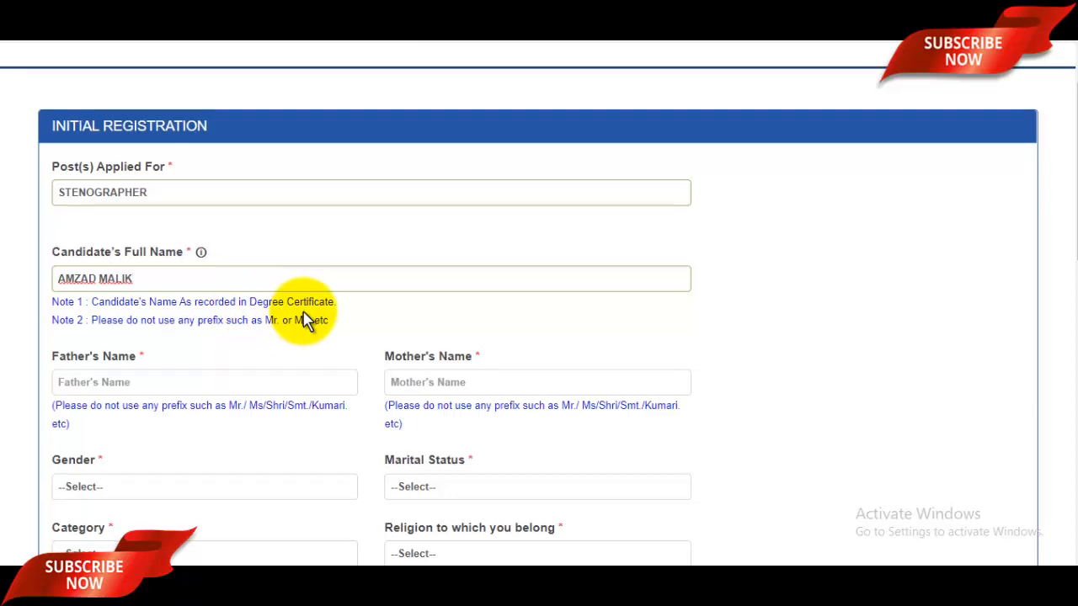
click(187, 295)
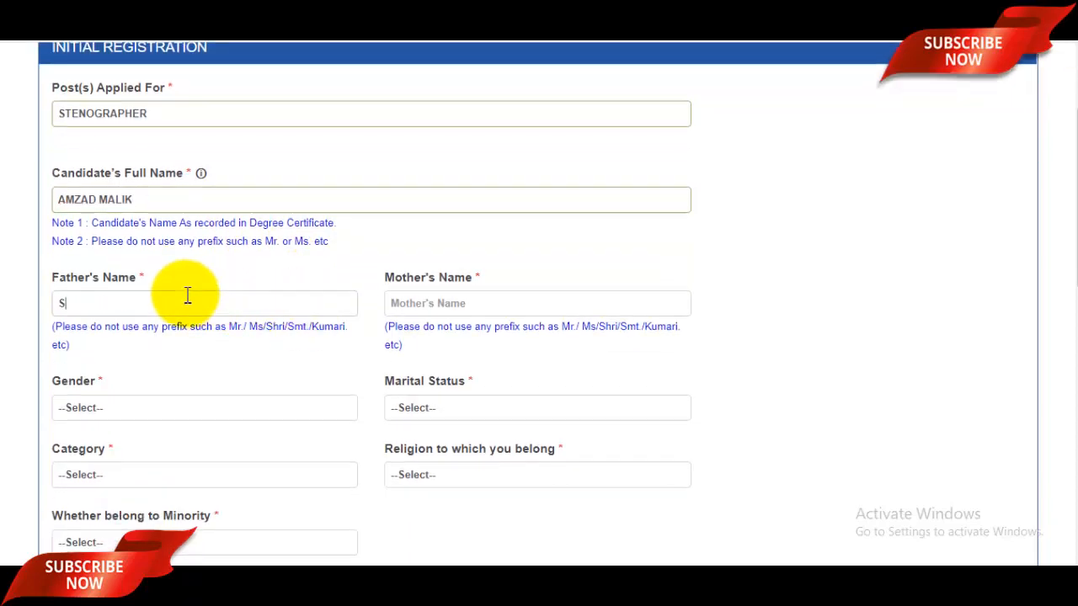
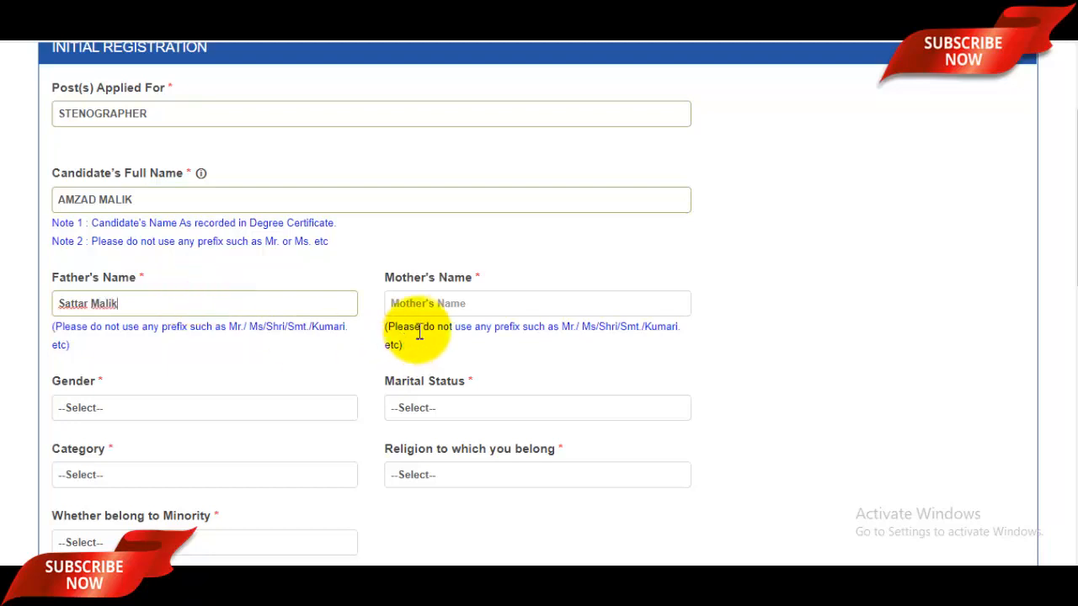
click(440, 306)
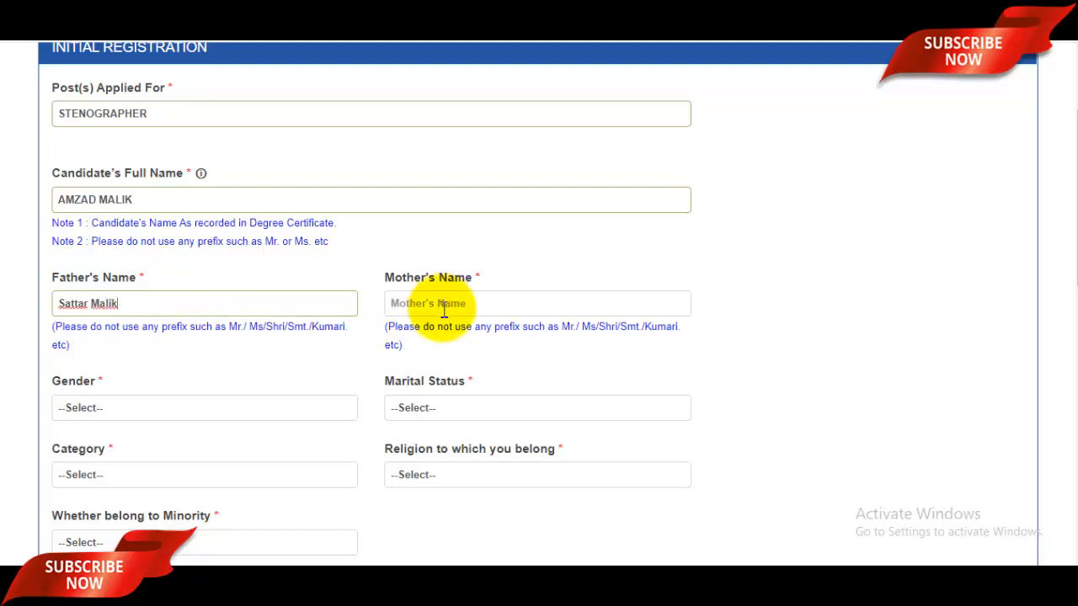
scroll(444, 310, down, 1)
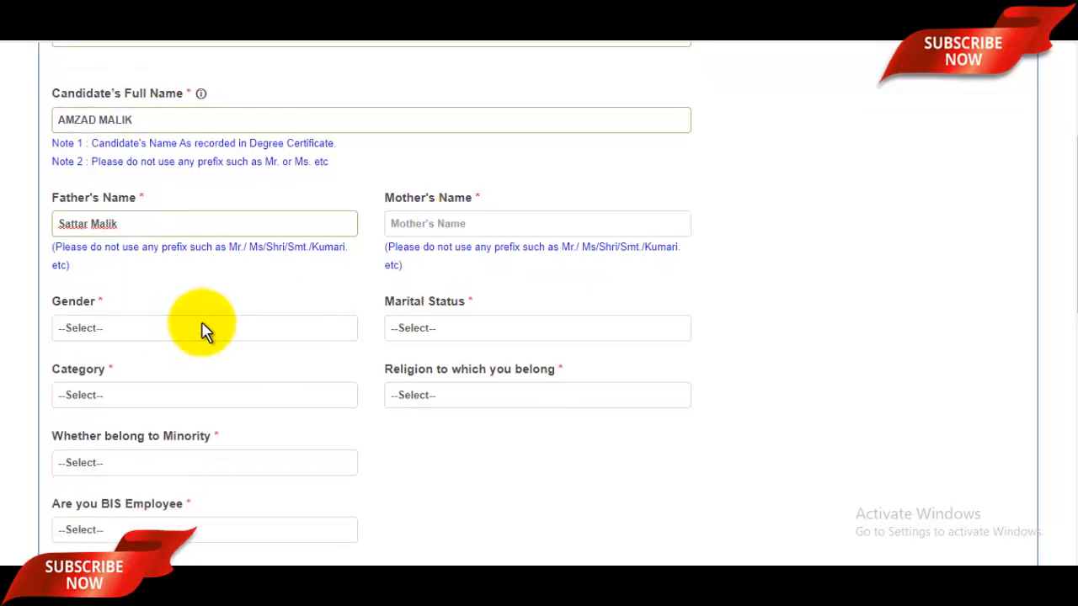
Set gender MALE, marital status SINGLE, category GENERAL (UR) and religion MUSLIM
click(140, 329)
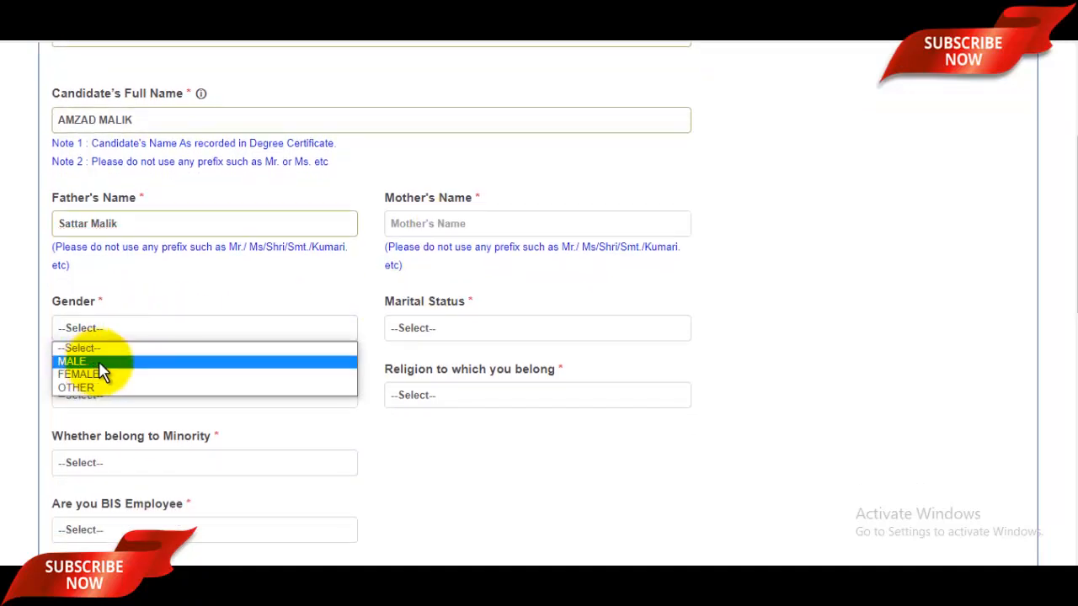
click(118, 362)
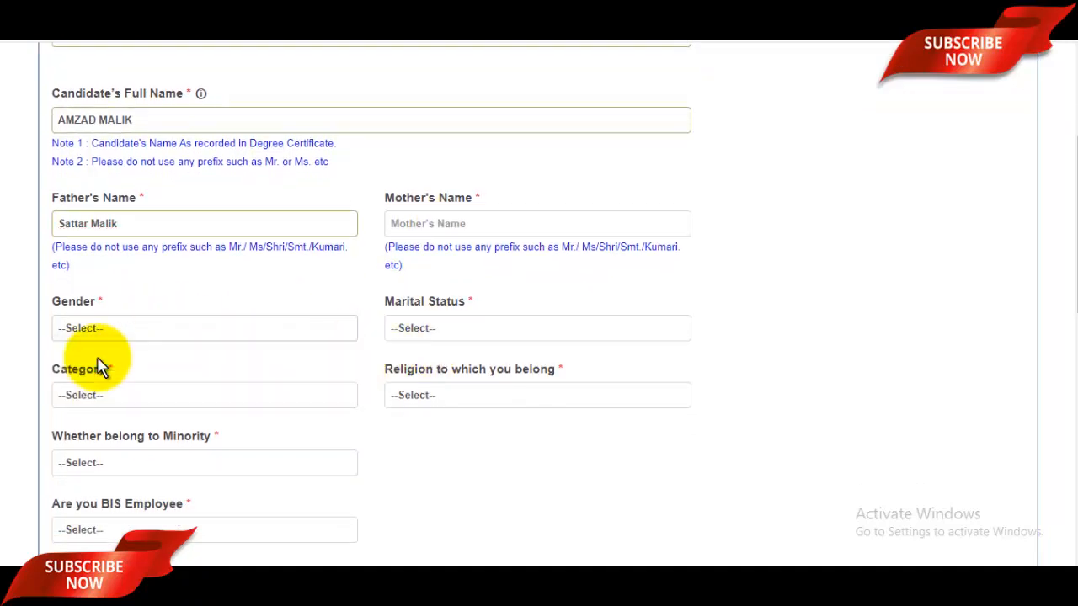
click(432, 332)
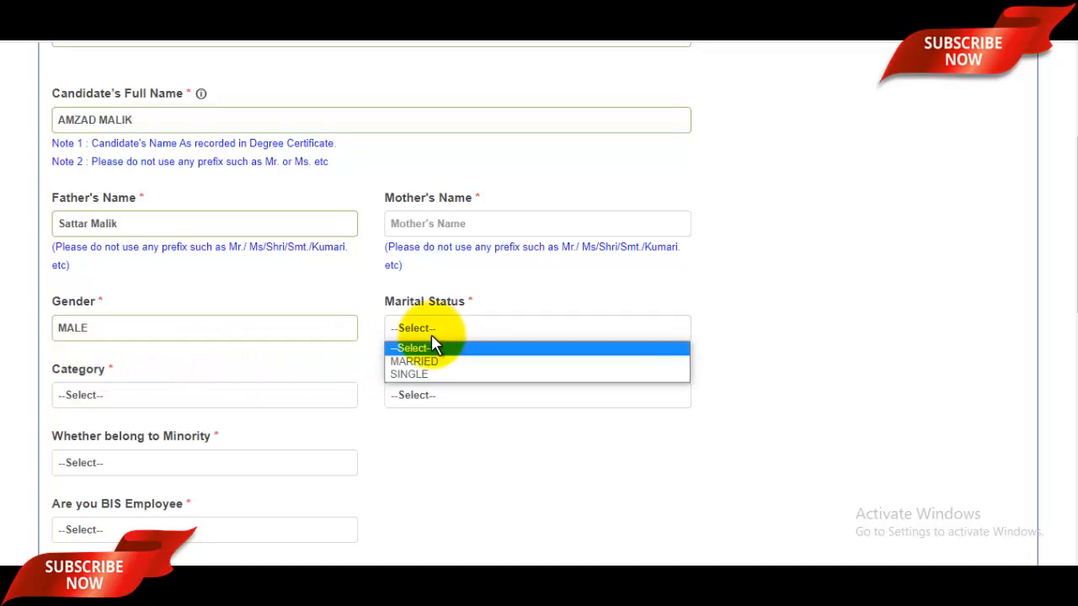
click(410, 373)
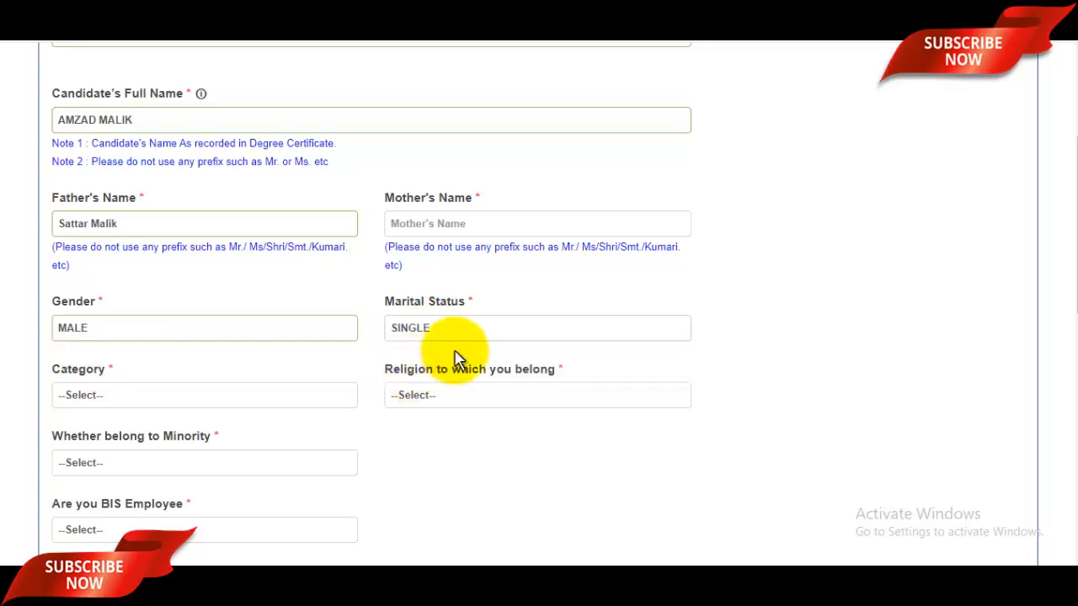
scroll(421, 353, down, 2)
click(145, 240)
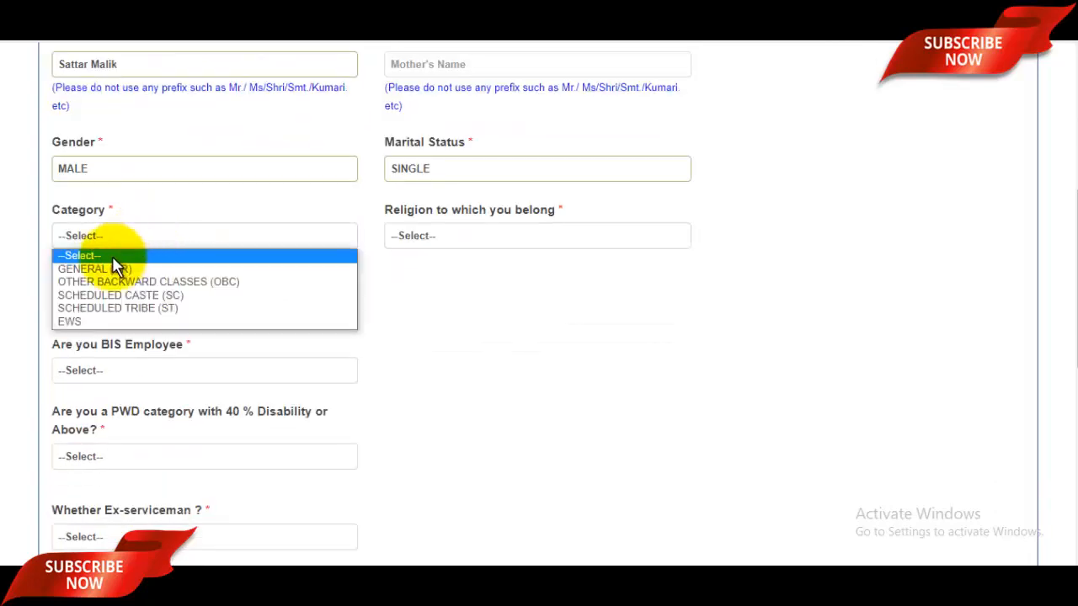
click(102, 268)
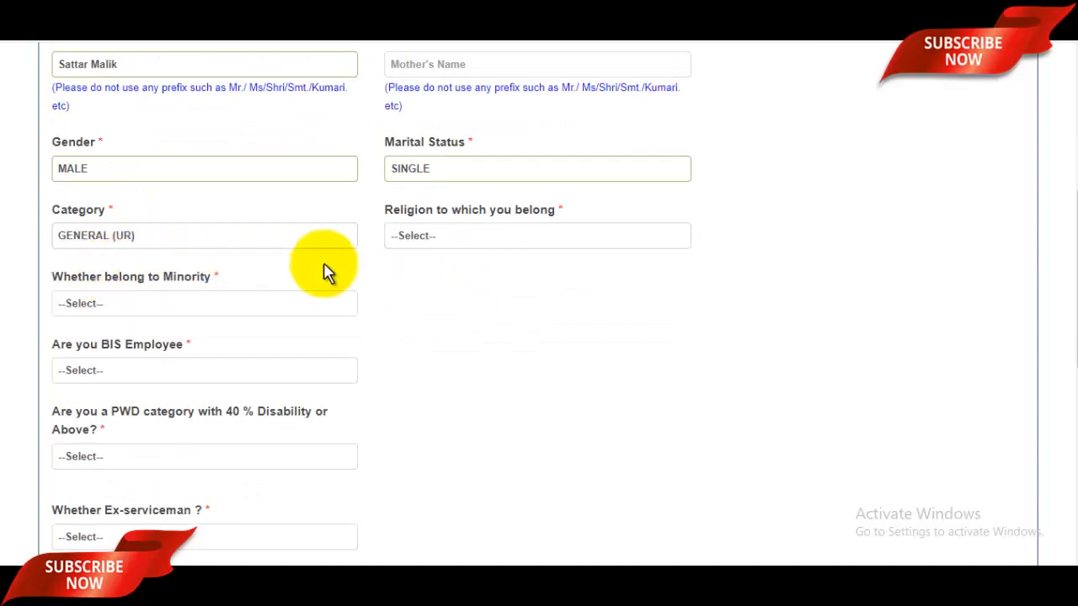
click(459, 241)
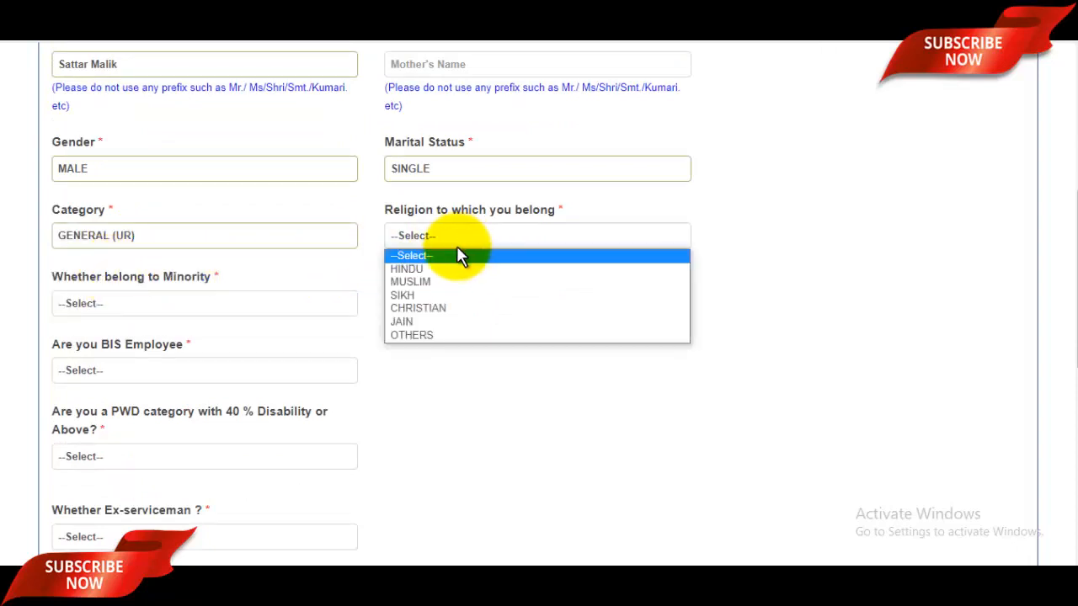
click(421, 283)
Mark the candidate as a minority (MUSLIMS) and answer NO to being a BIS employee
scroll(548, 283, down, 1)
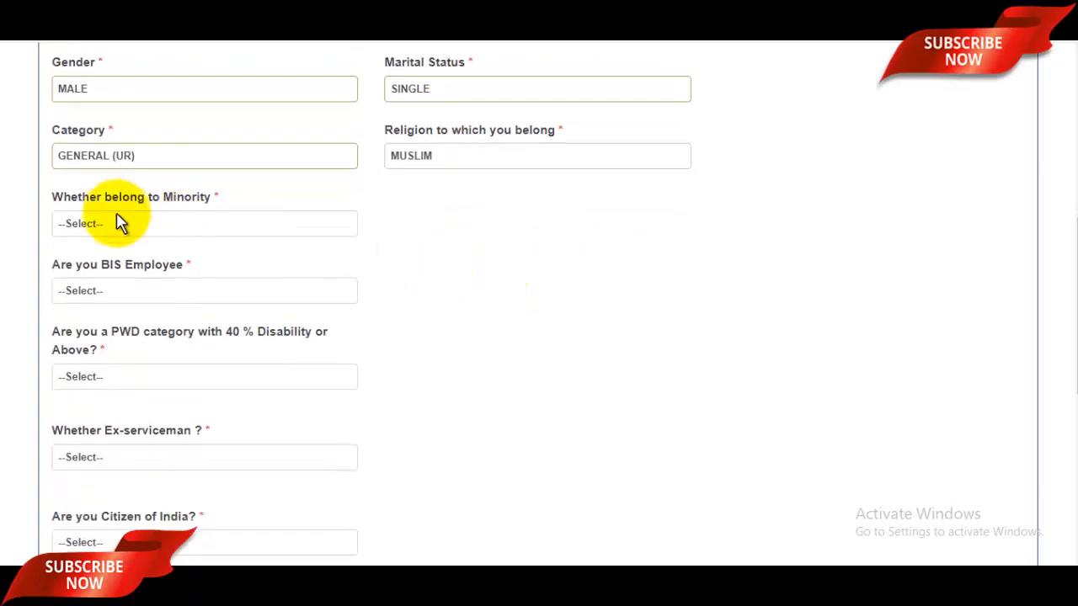
click(143, 225)
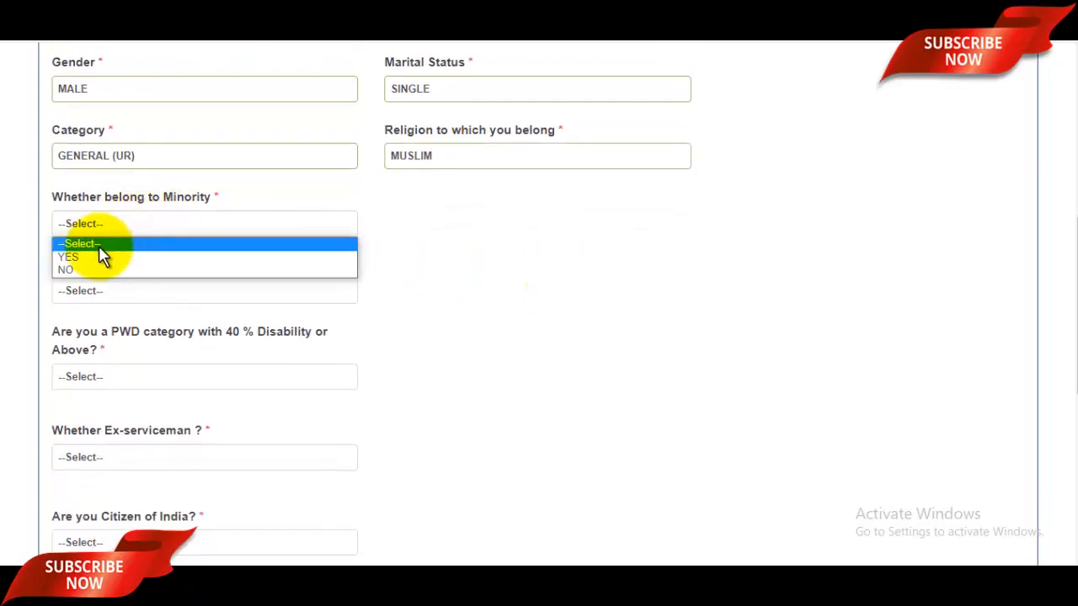
click(75, 258)
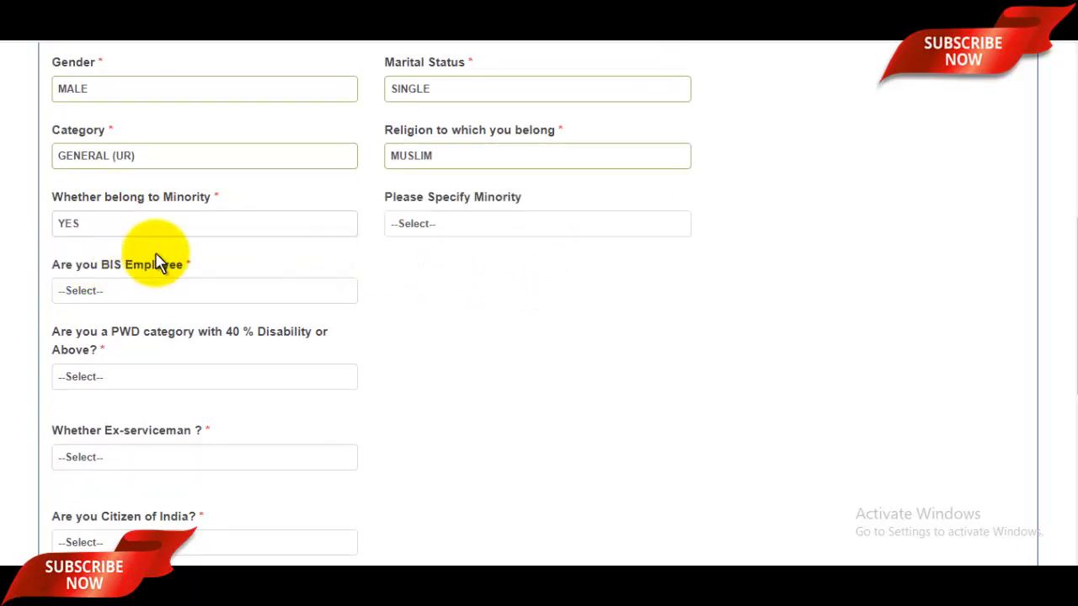
click(459, 231)
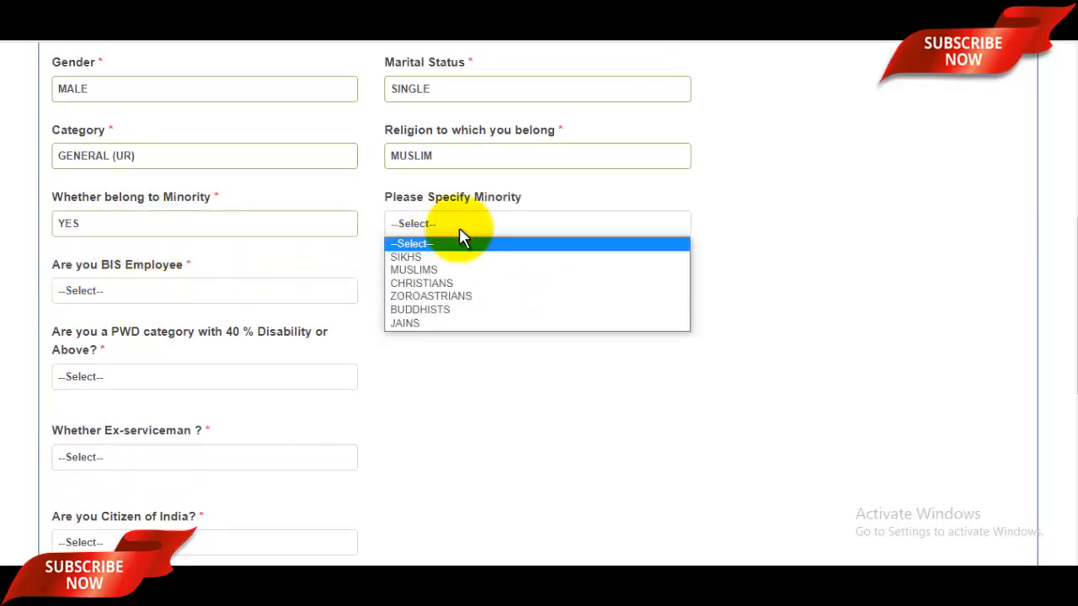
click(428, 269)
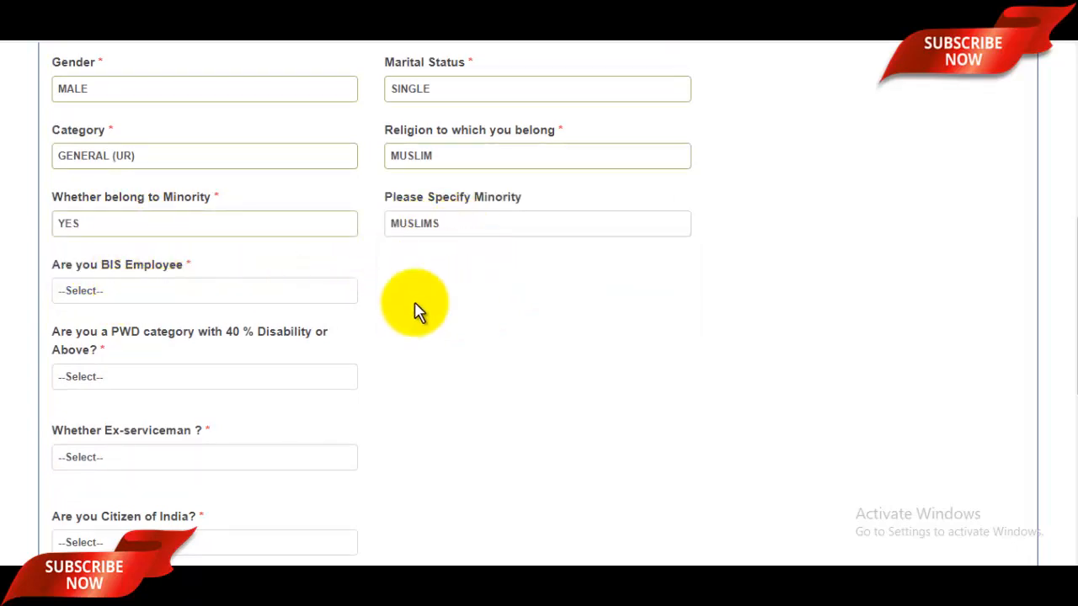
click(124, 296)
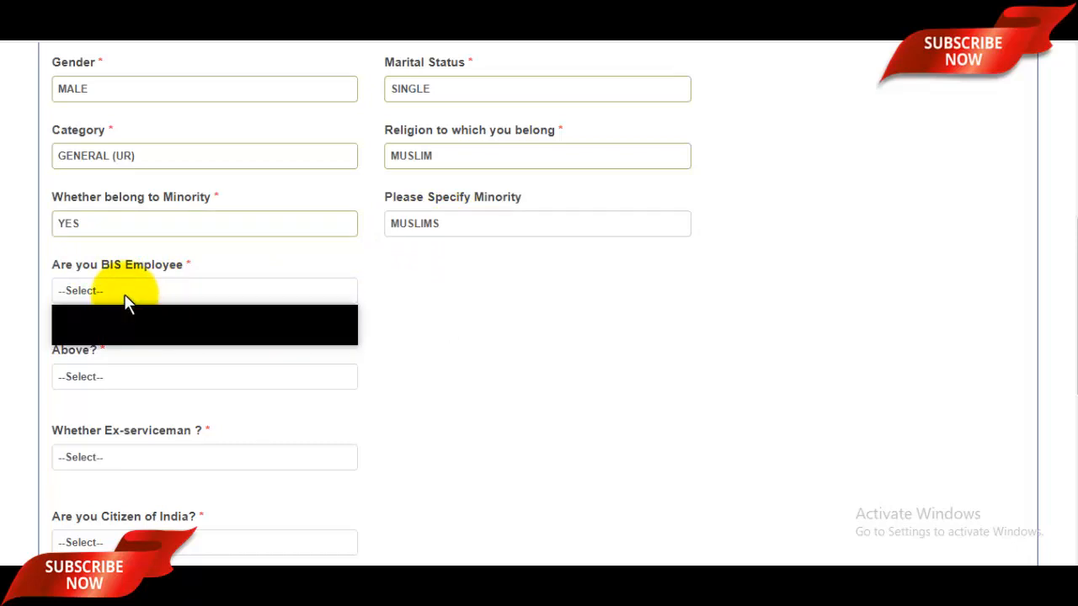
click(148, 334)
Answer NO for PWD and ex-serviceman, and YES for Indian citizenship
scroll(148, 340, down, 2)
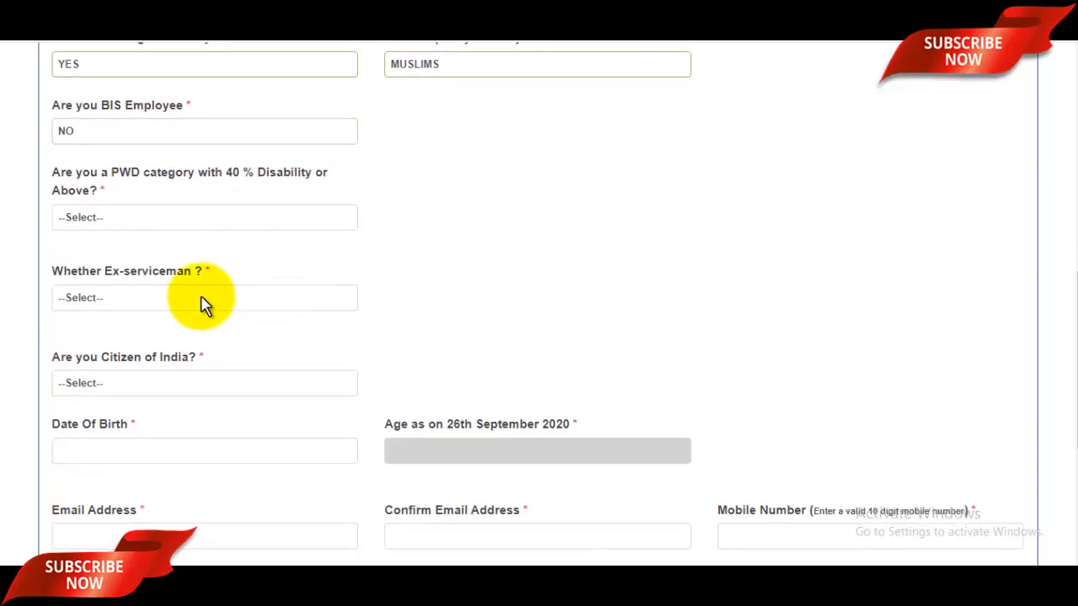
click(126, 221)
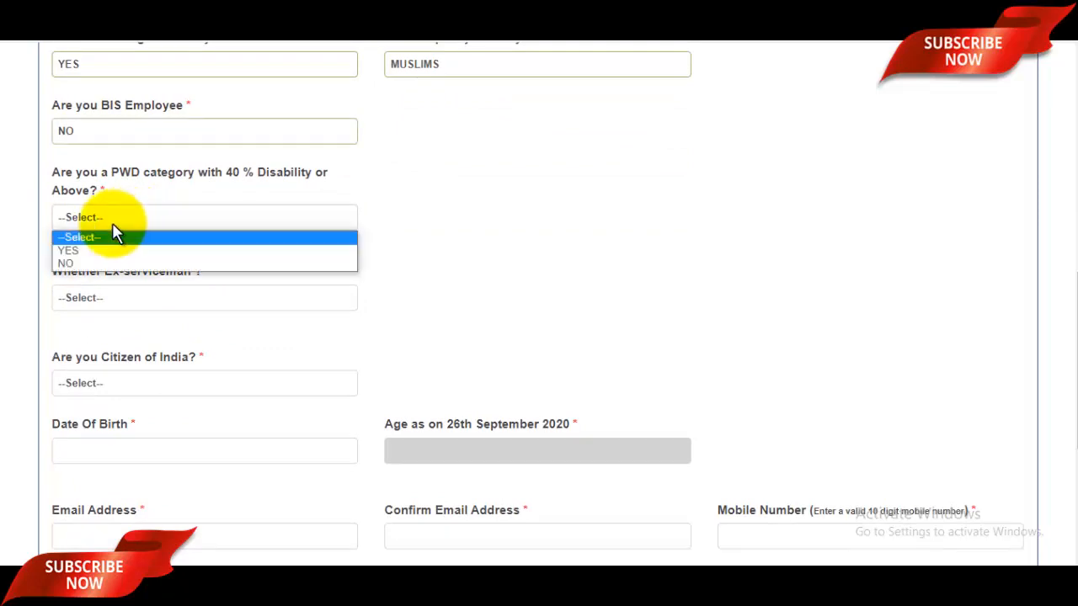
click(83, 263)
scroll(168, 266, down, 1)
click(154, 223)
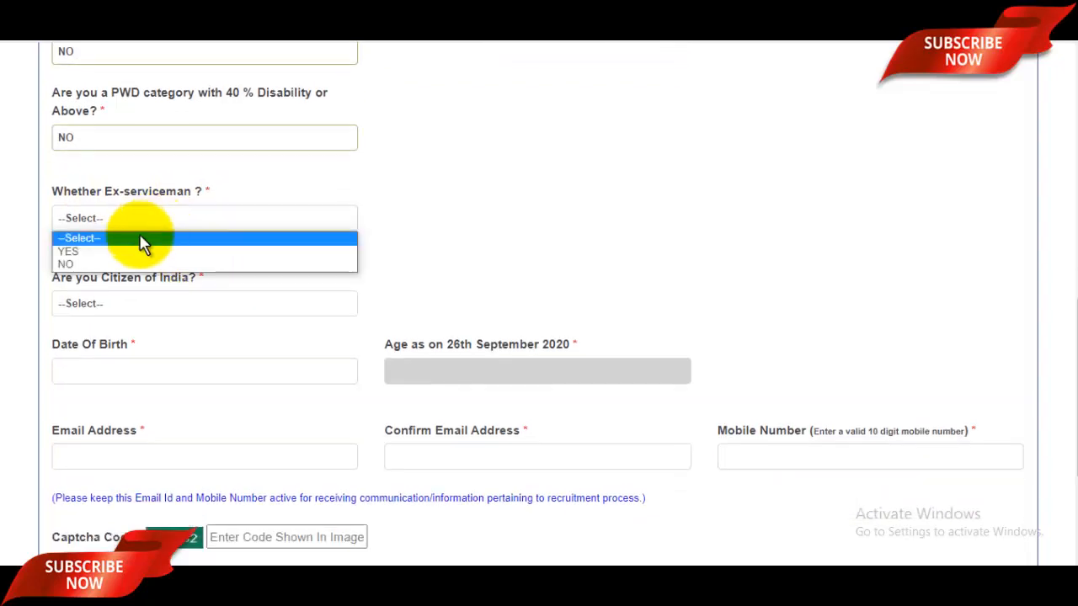
click(68, 263)
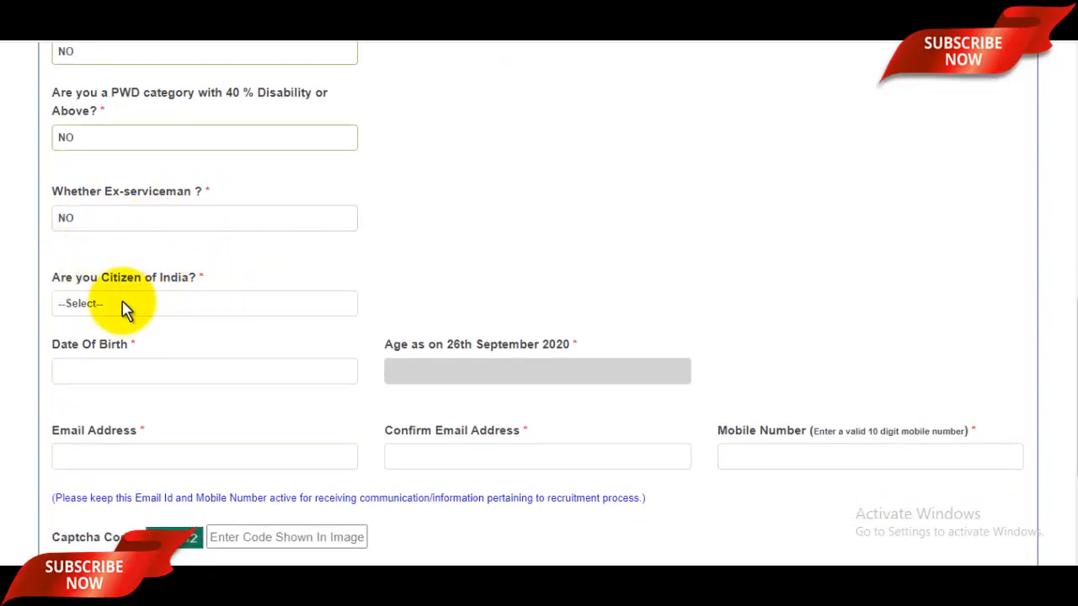
click(120, 309)
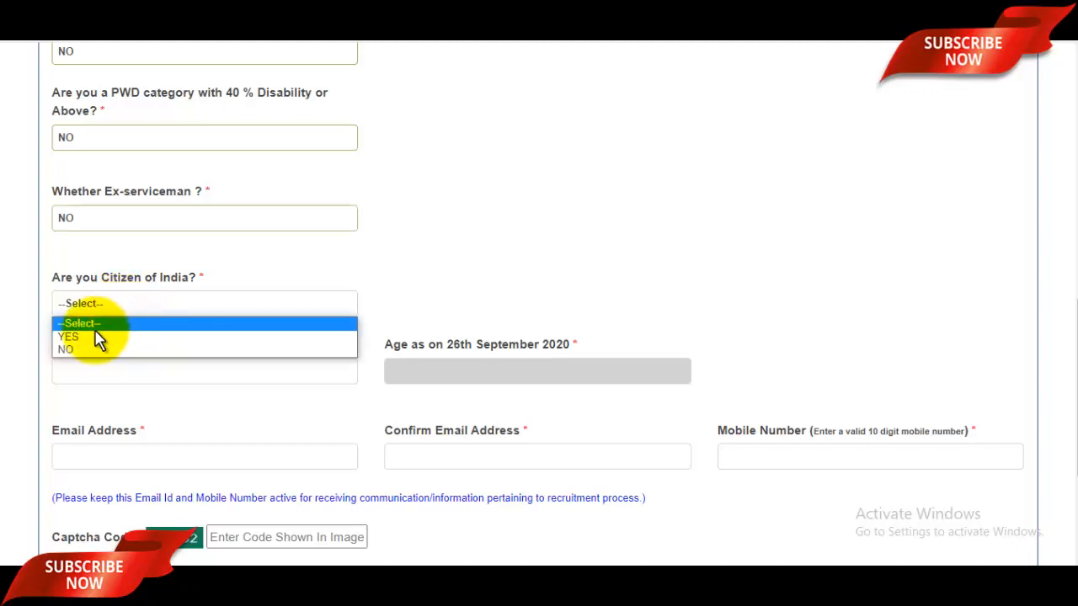
click(179, 336)
scroll(177, 293, down, 1)
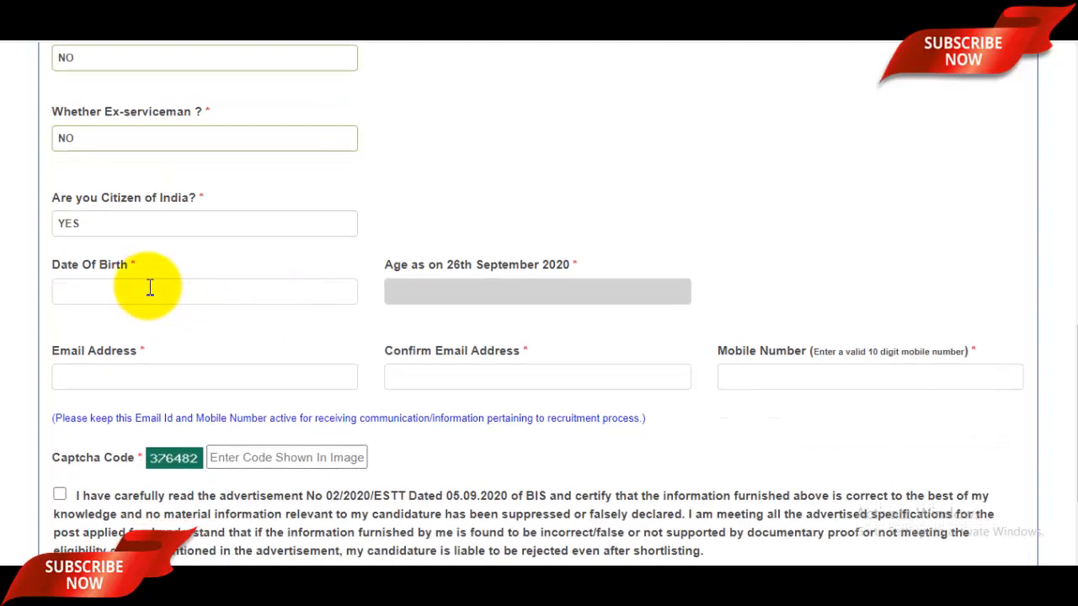
click(154, 291)
click(209, 325)
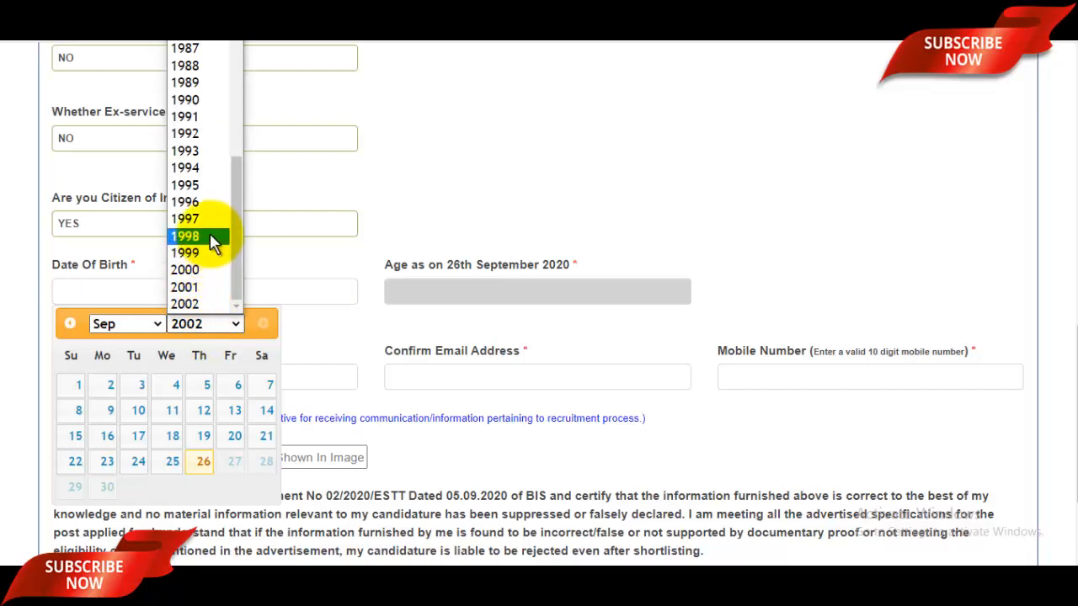
click(229, 221)
click(135, 326)
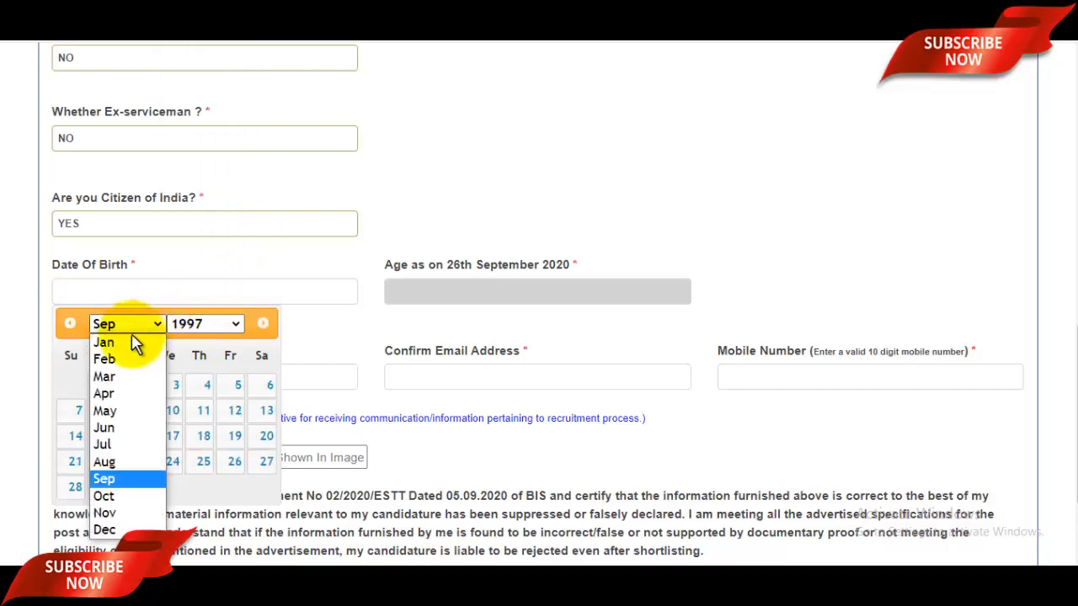
click(105, 411)
click(238, 385)
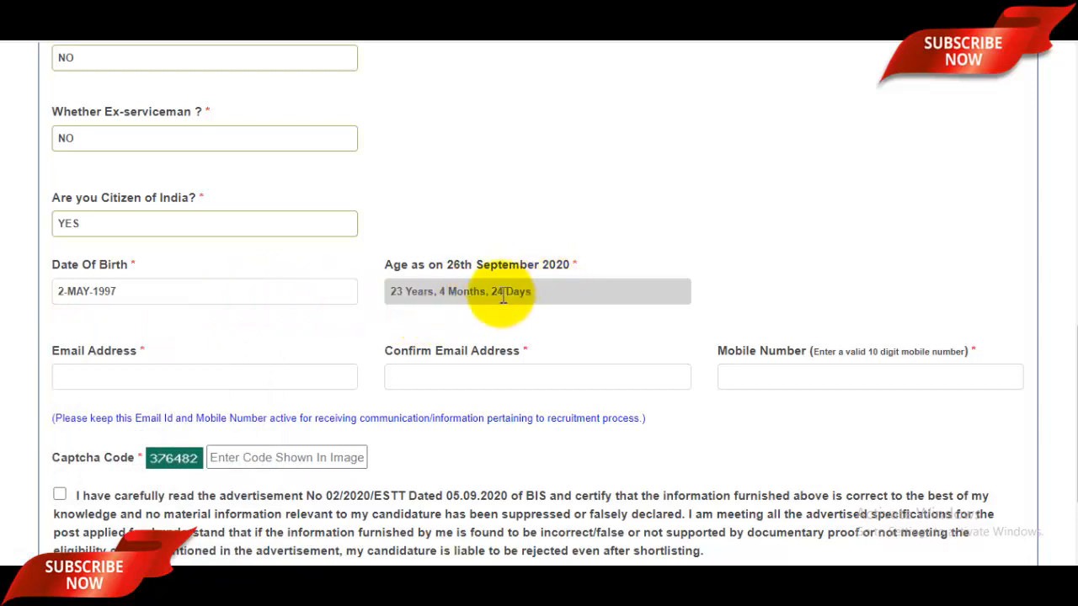
scroll(575, 291, down, 1)
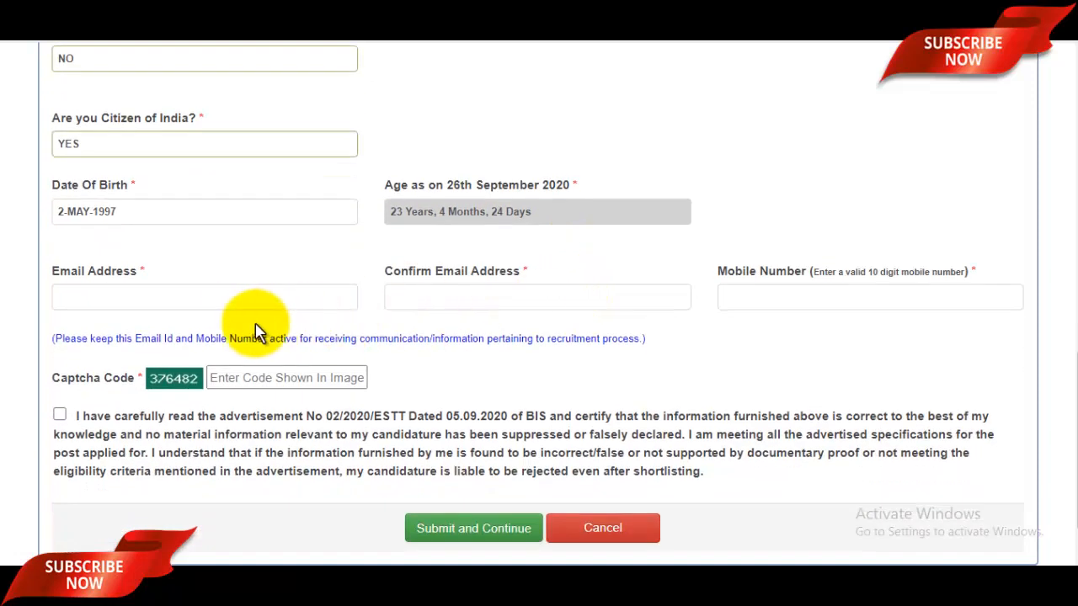
Enter the candidate's e-mail address, fill the captcha, and accept the advertisement declaration
click(228, 308)
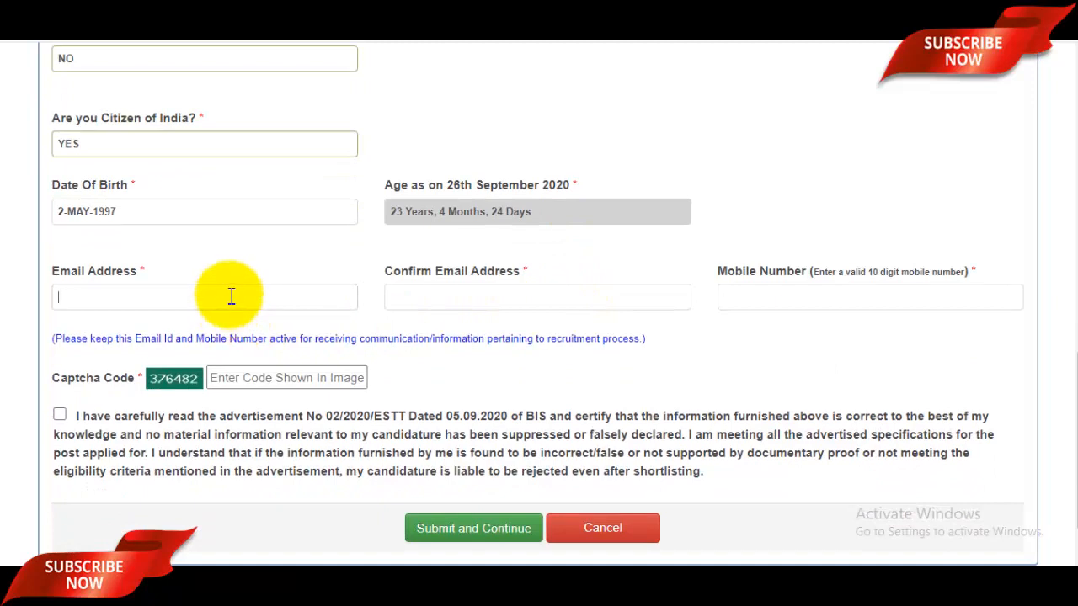
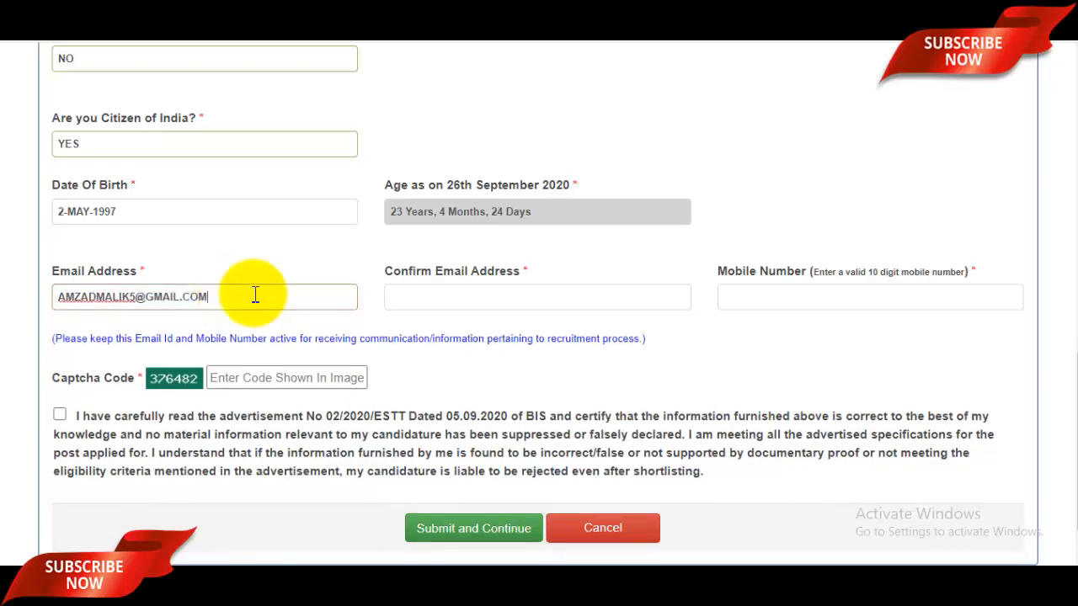
click(488, 295)
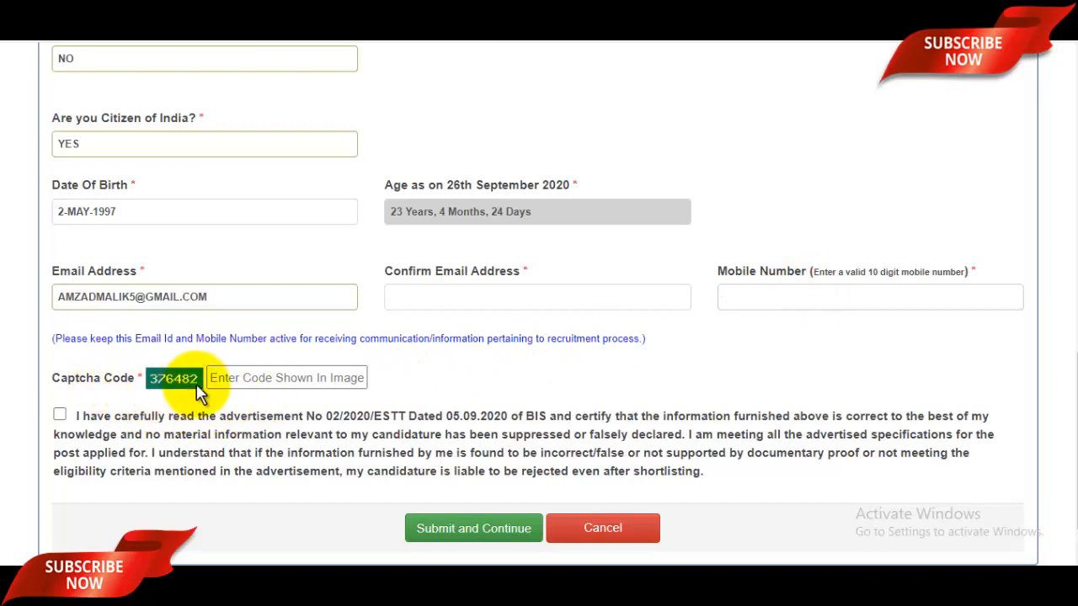
click(217, 378)
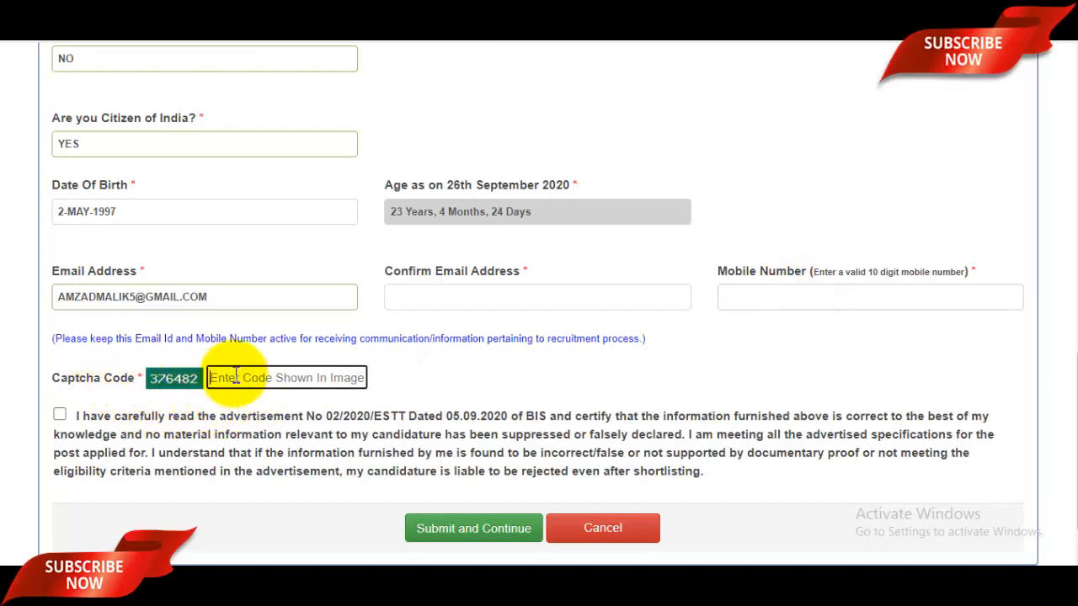
click(60, 418)
scroll(594, 362, up, 10)
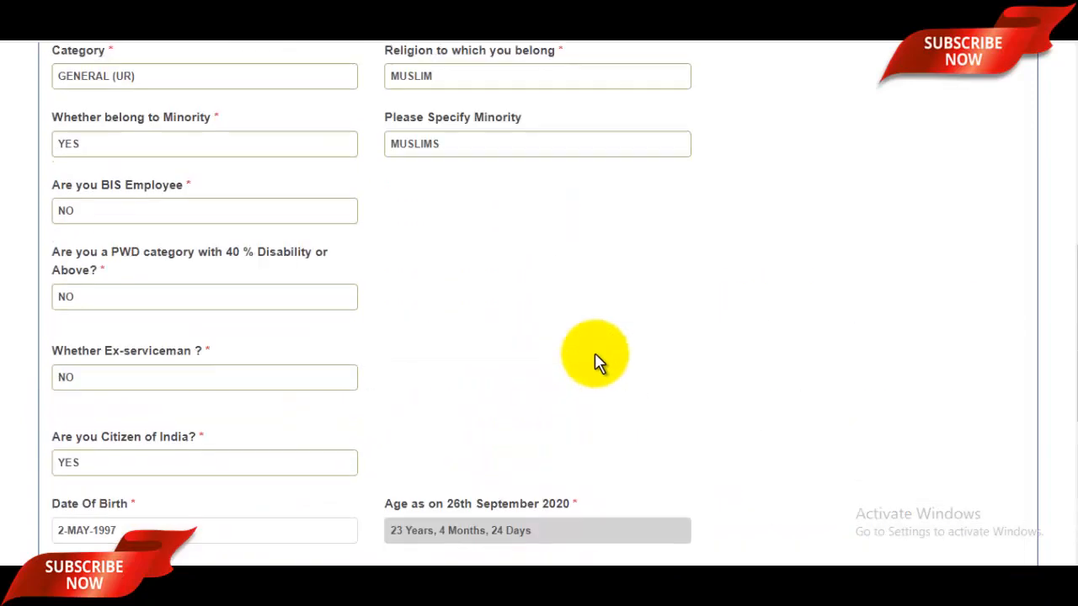
Scroll to the generated application number and select it for copying
scroll(594, 362, down, 10)
scroll(598, 362, down, 1)
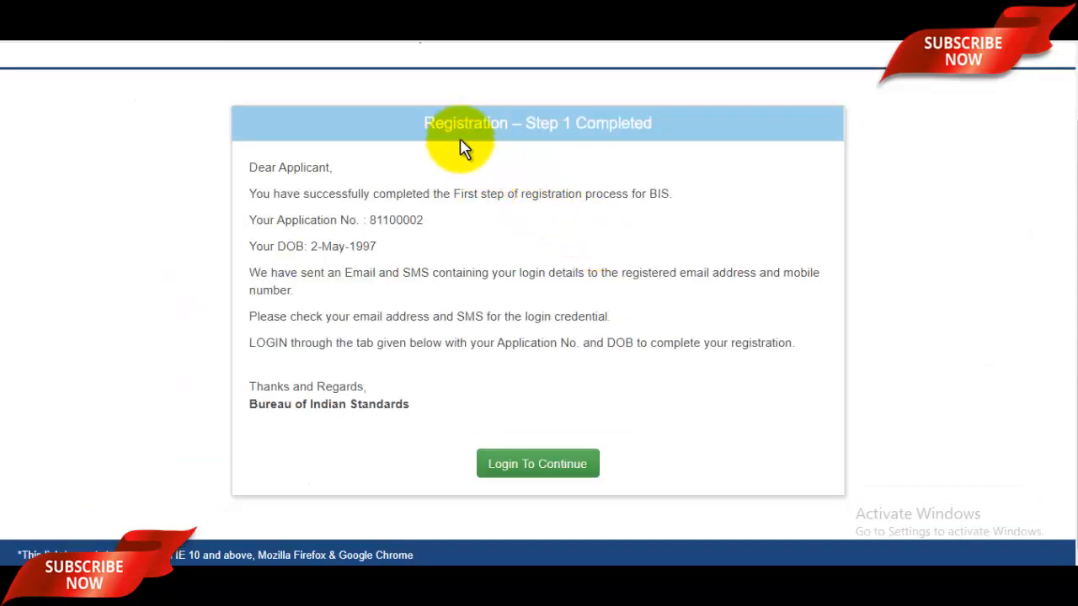
double_click(397, 219)
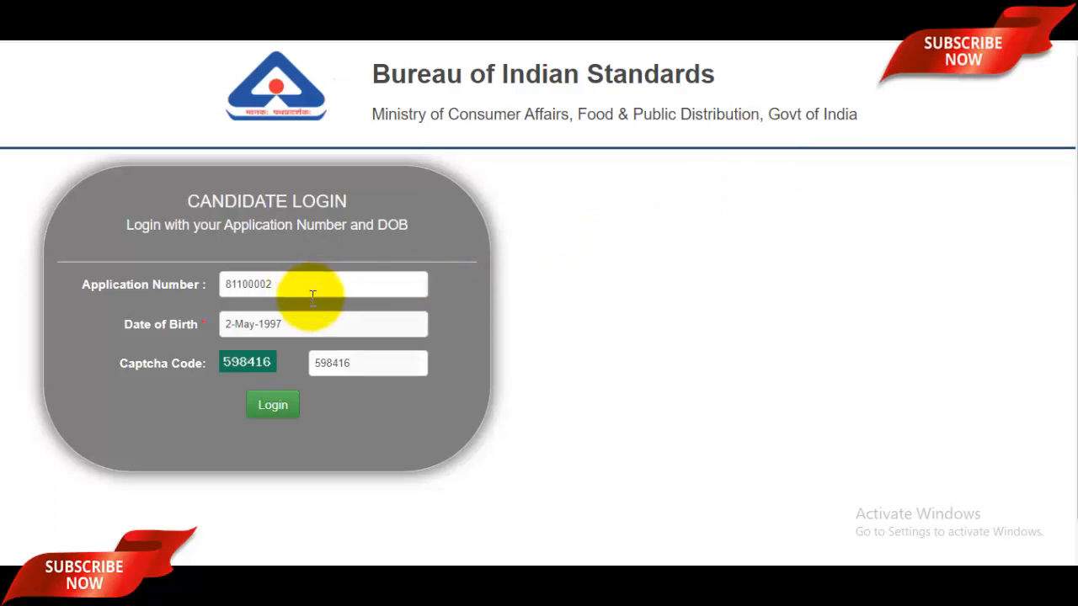
Pick day 2 as the login date of birth and log in as the candidate
click(319, 328)
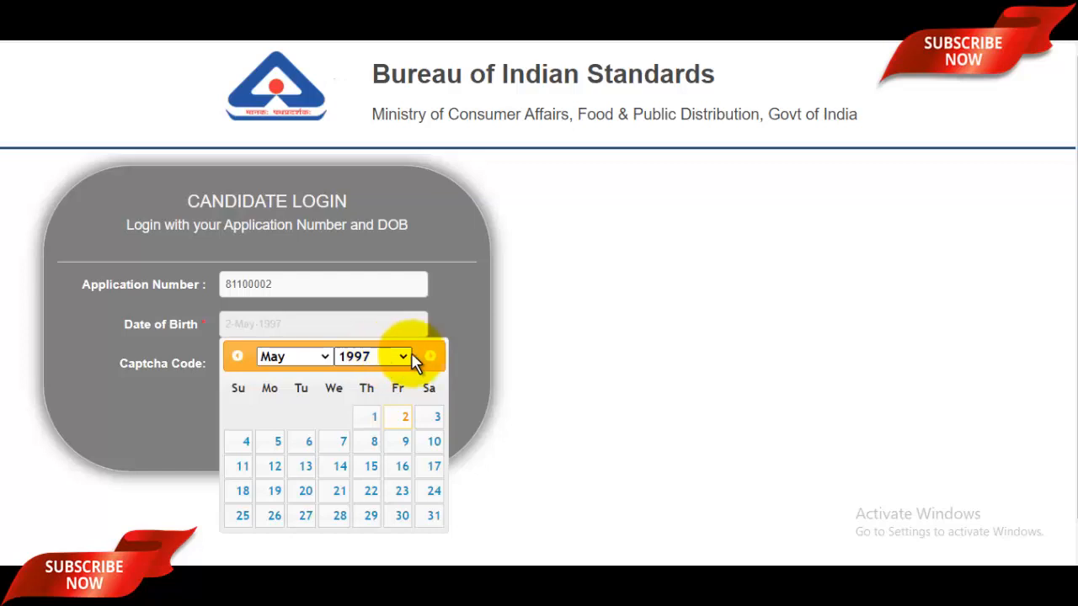
click(462, 319)
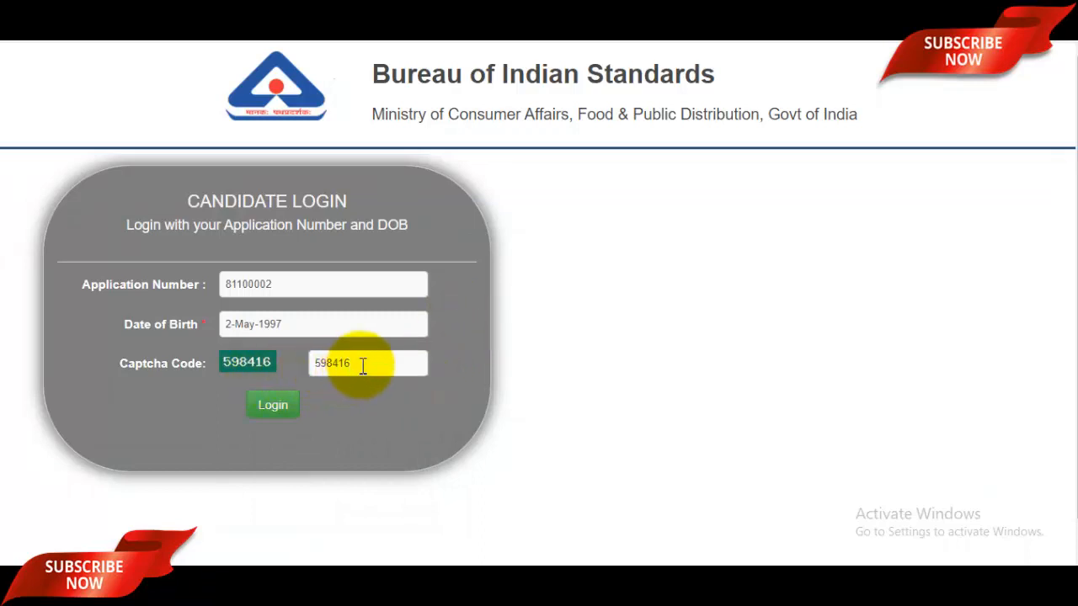
click(272, 406)
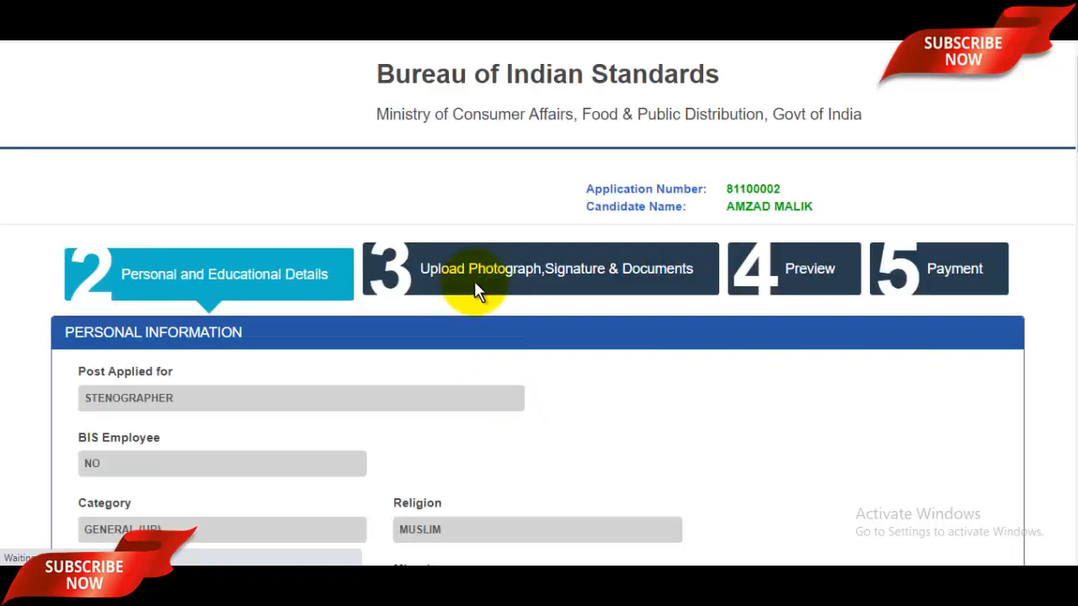
Enter the village and post office in the two permanent address lines
scroll(472, 288, down, 1)
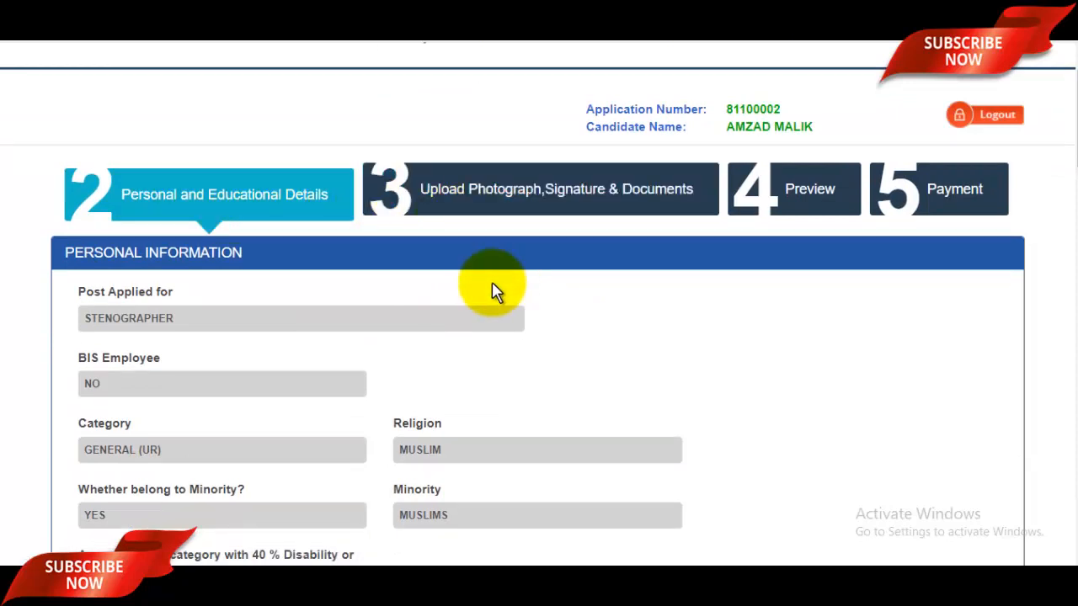
scroll(496, 293, down, 4)
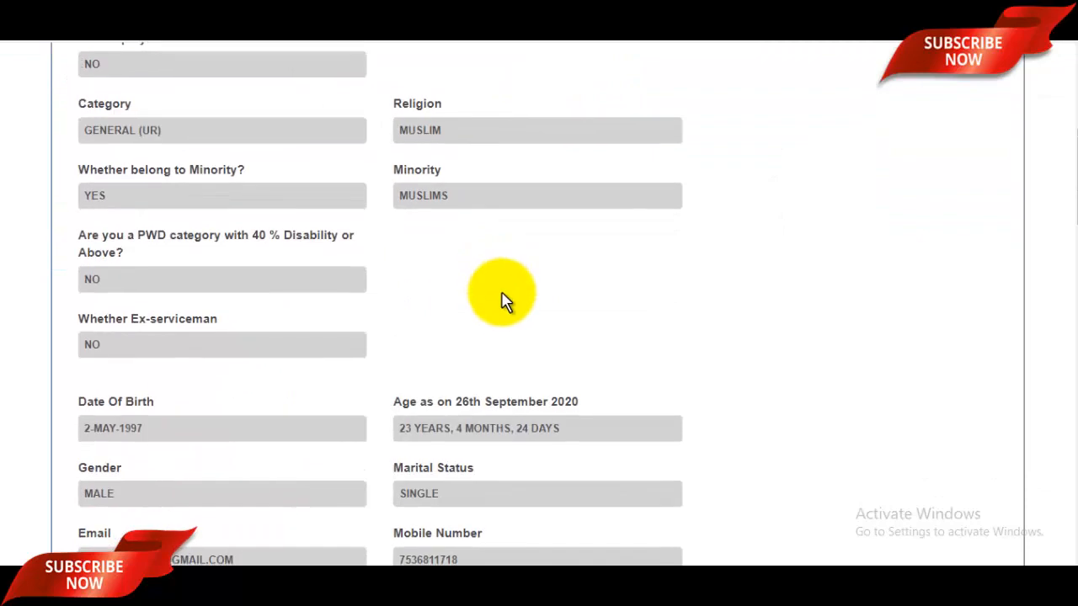
scroll(502, 300, down, 10)
scroll(502, 301, up, 5)
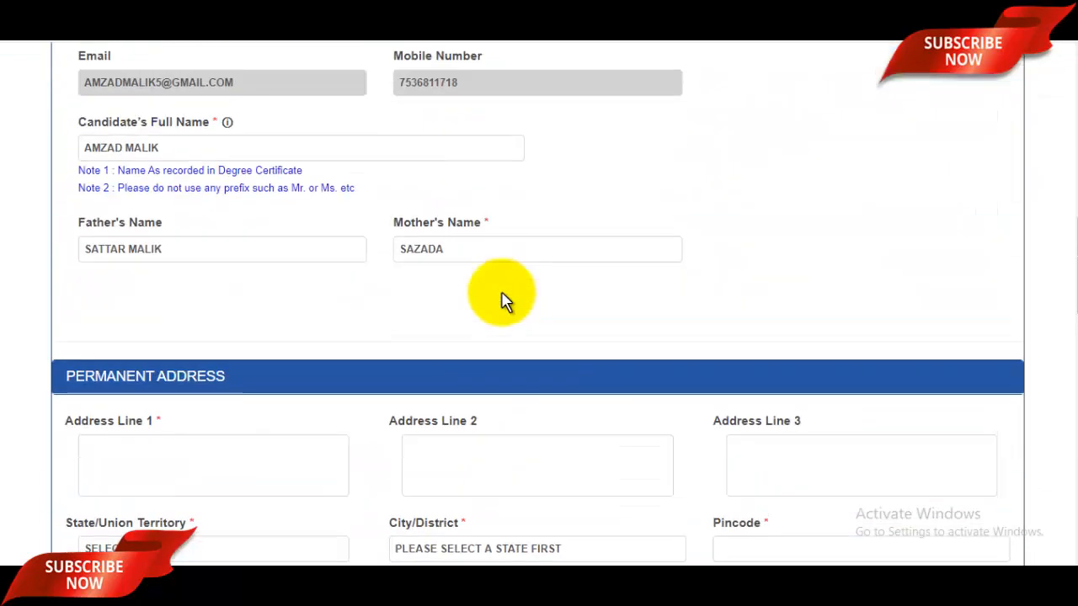
scroll(503, 301, up, 2)
scroll(503, 301, down, 5)
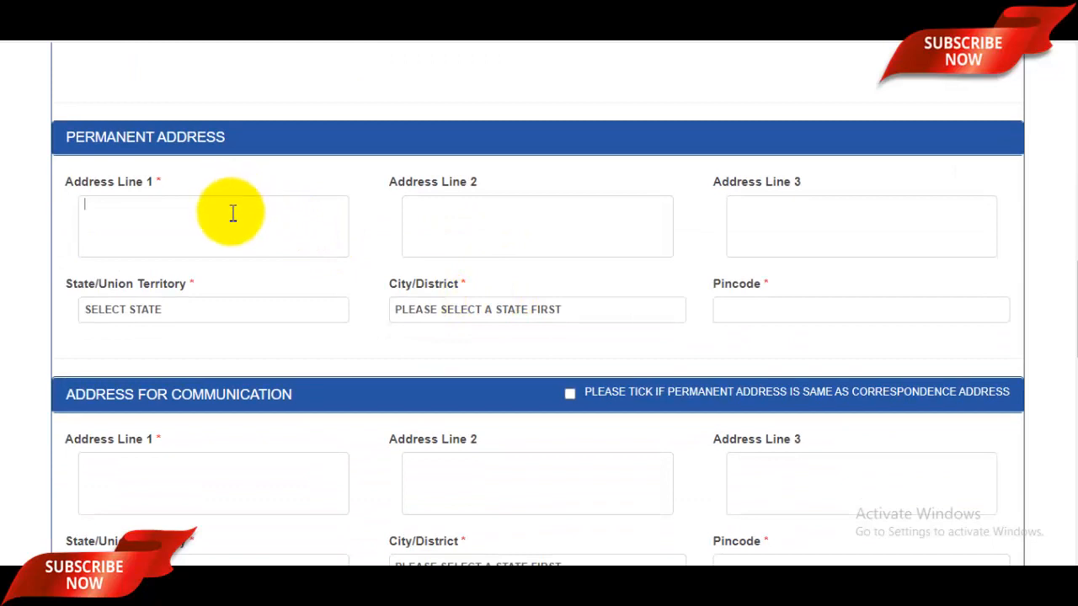
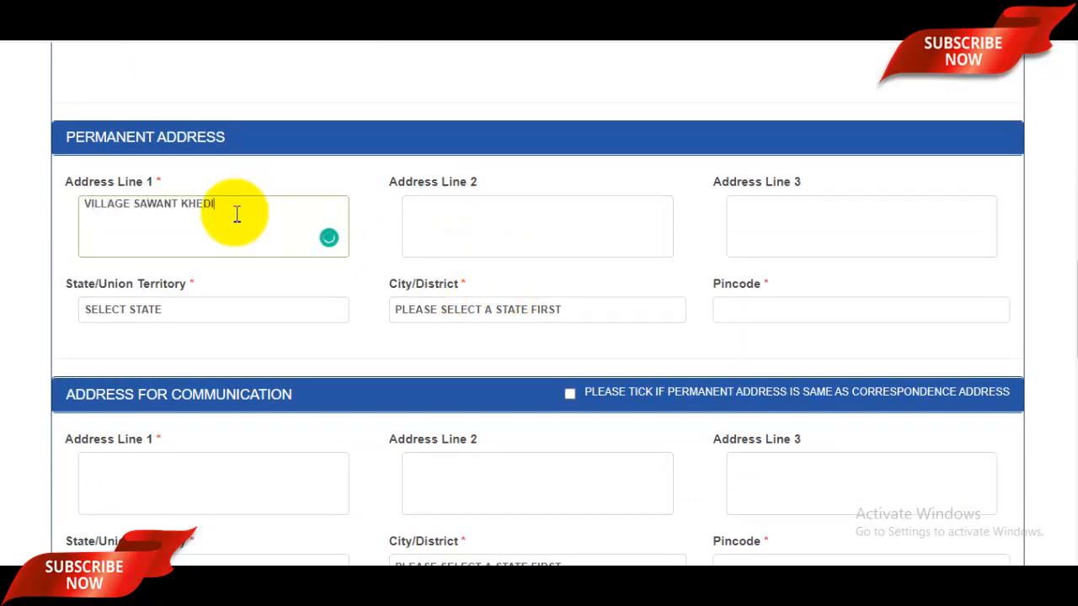
click(474, 227)
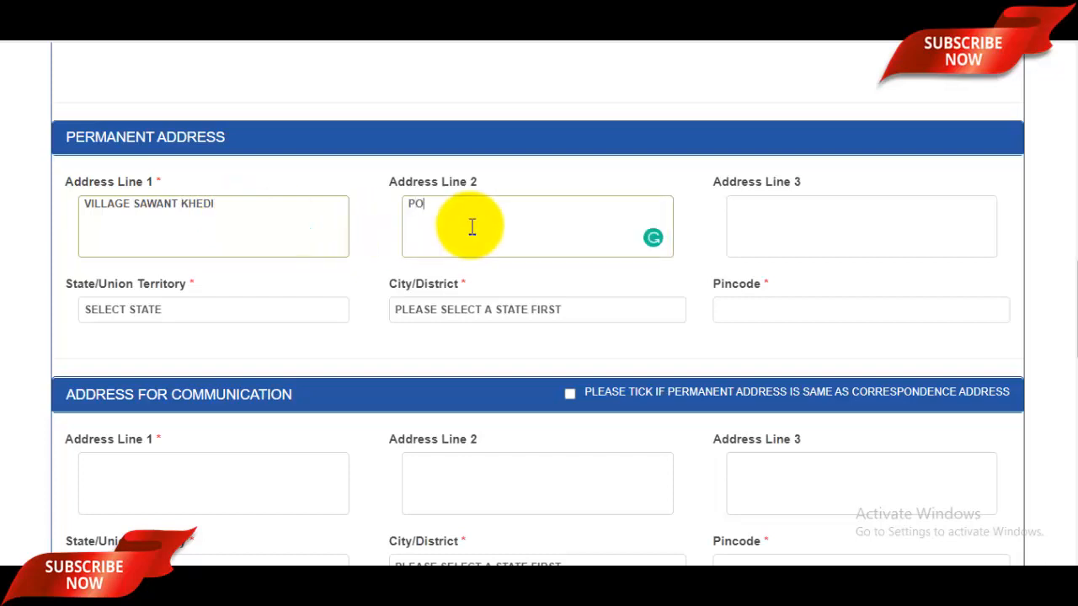
Choose the state and district for the permanent address and enter the pincode
click(202, 311)
scroll(238, 253, down, 5)
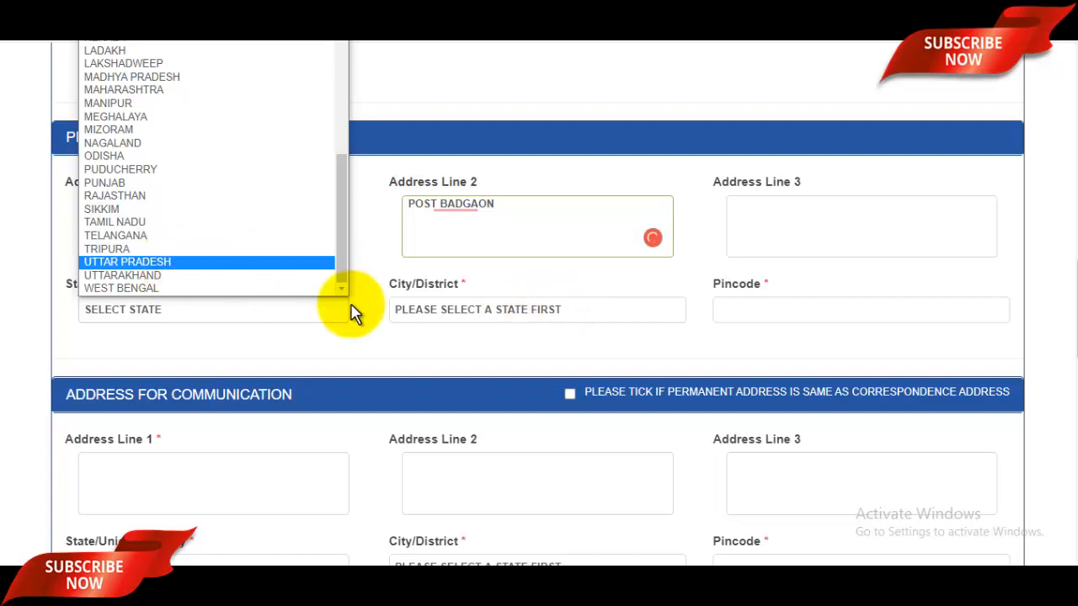
click(465, 311)
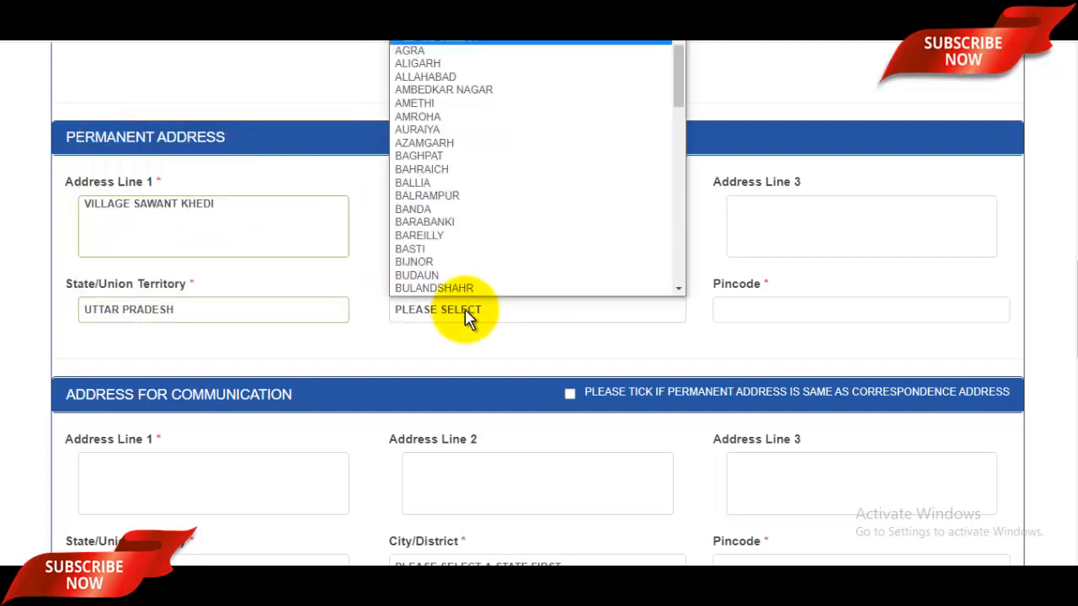
scroll(474, 257, down, 1)
key(s)
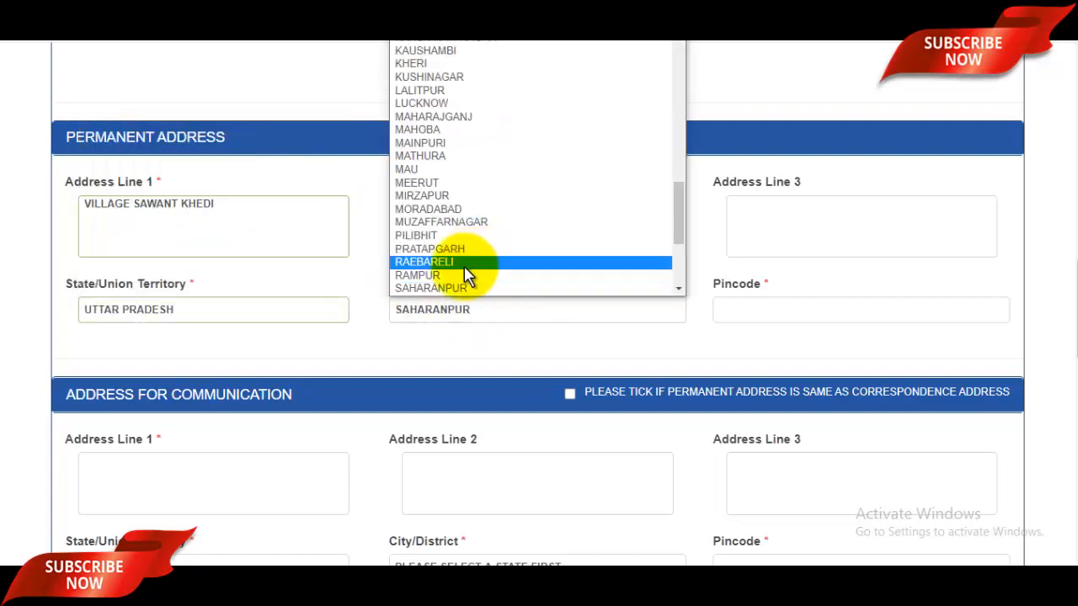
click(444, 289)
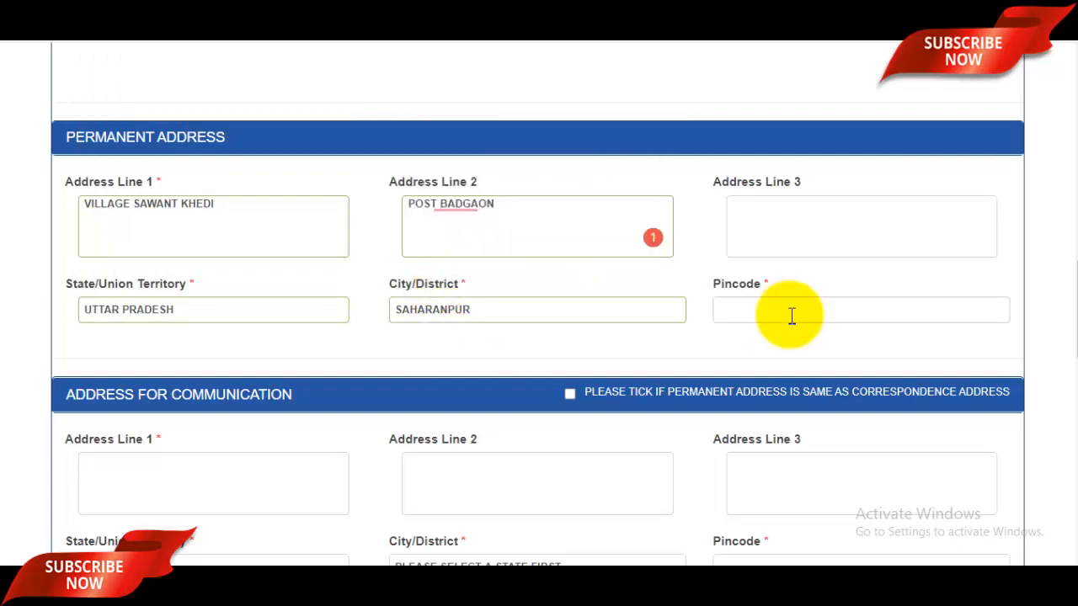
text(247001)
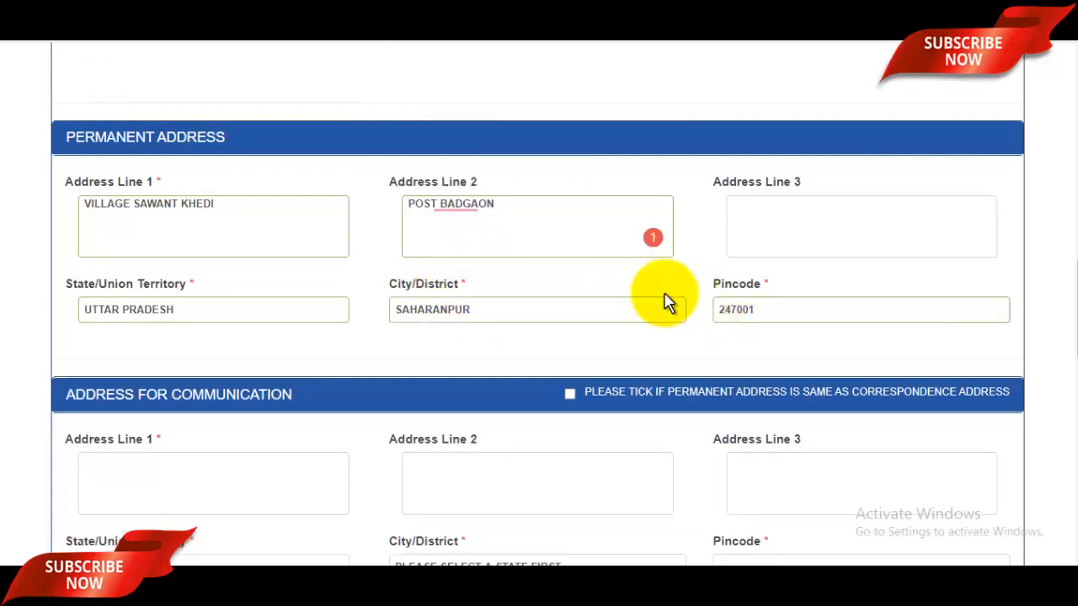
scroll(579, 244, down, 3)
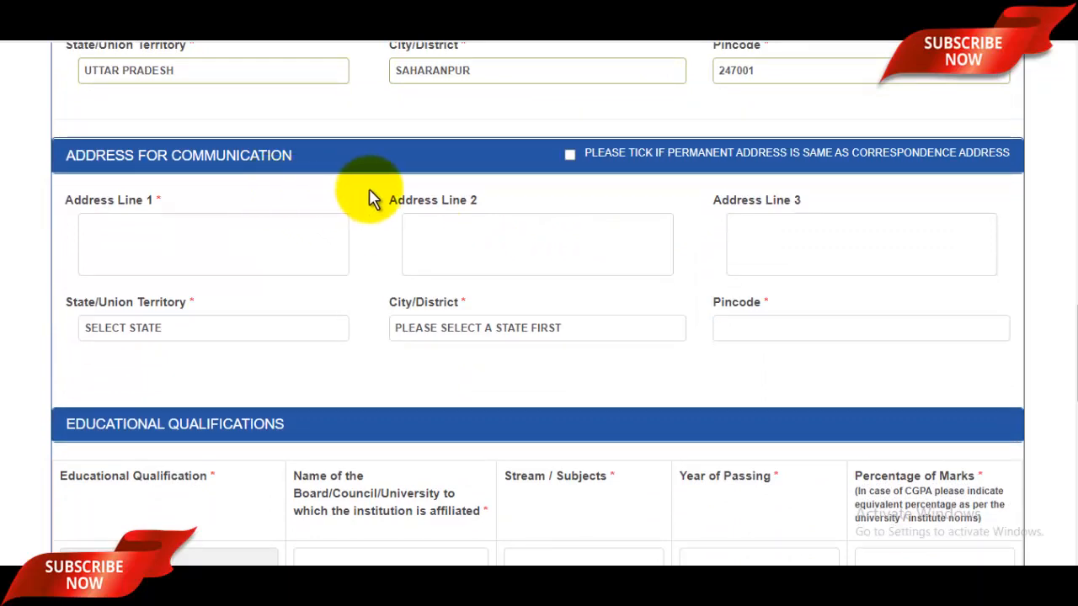
scroll(370, 218, up, 3)
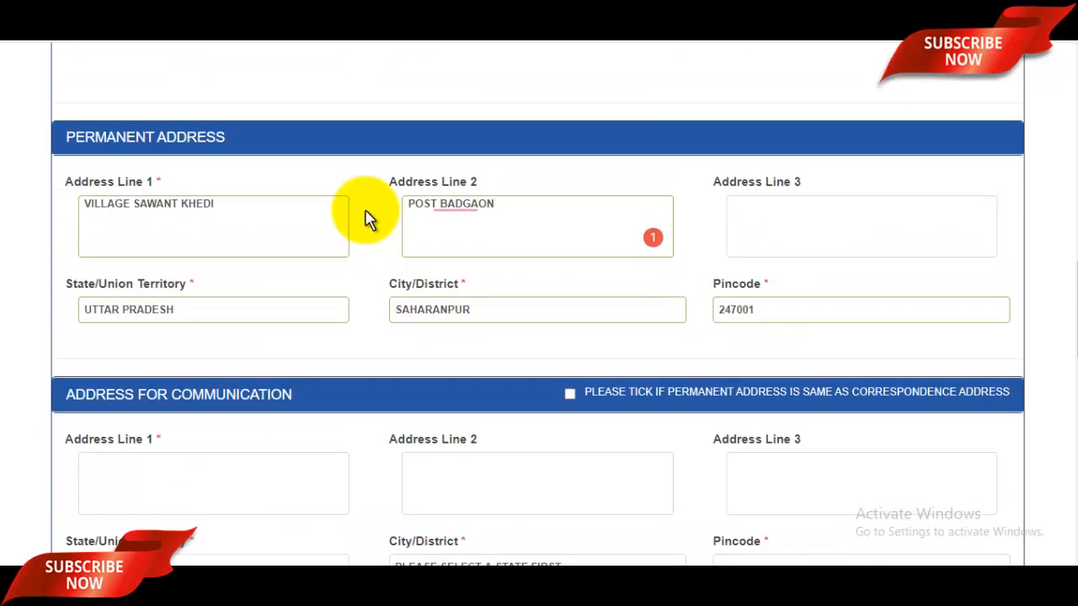
scroll(370, 217, down, 3)
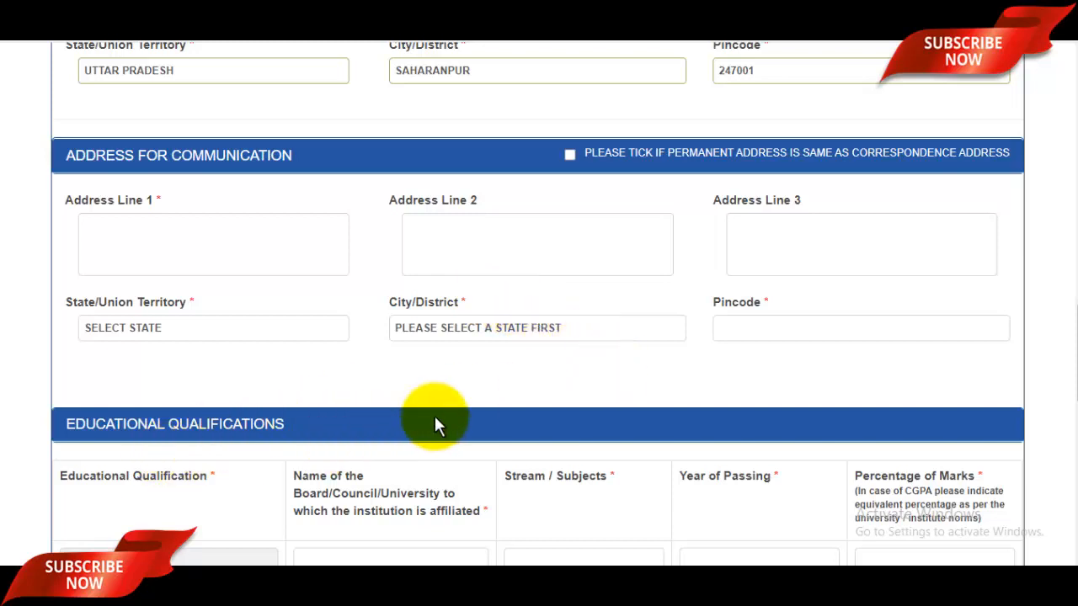
Record Class X: UP Board, Hindi English Maths, passed 2012, 96%
scroll(434, 418, down, 6)
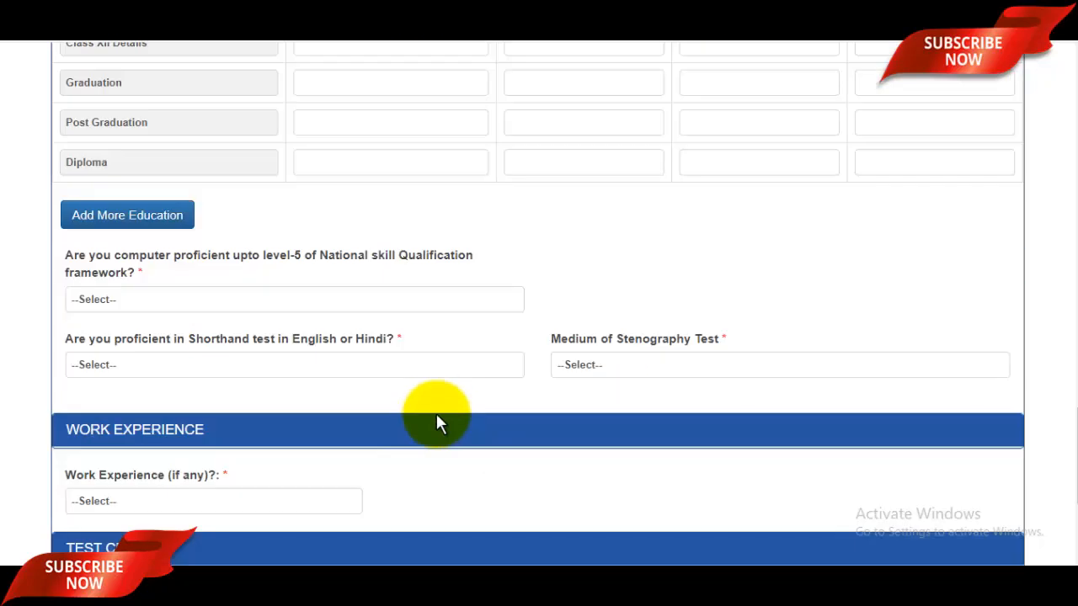
scroll(445, 401, up, 3)
scroll(447, 403, up, 3)
scroll(444, 404, down, 3)
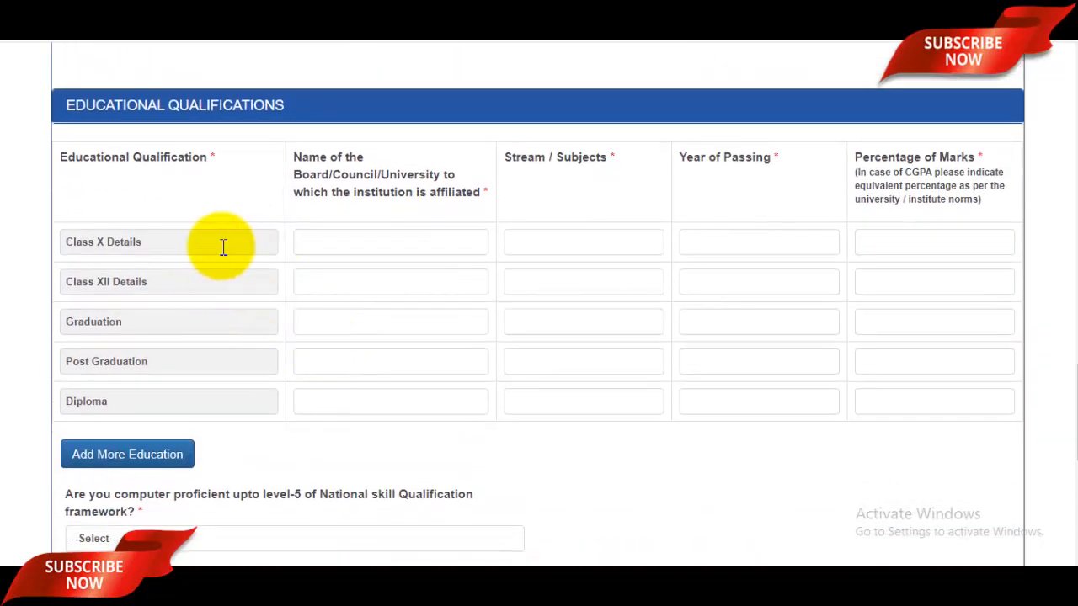
click(379, 240)
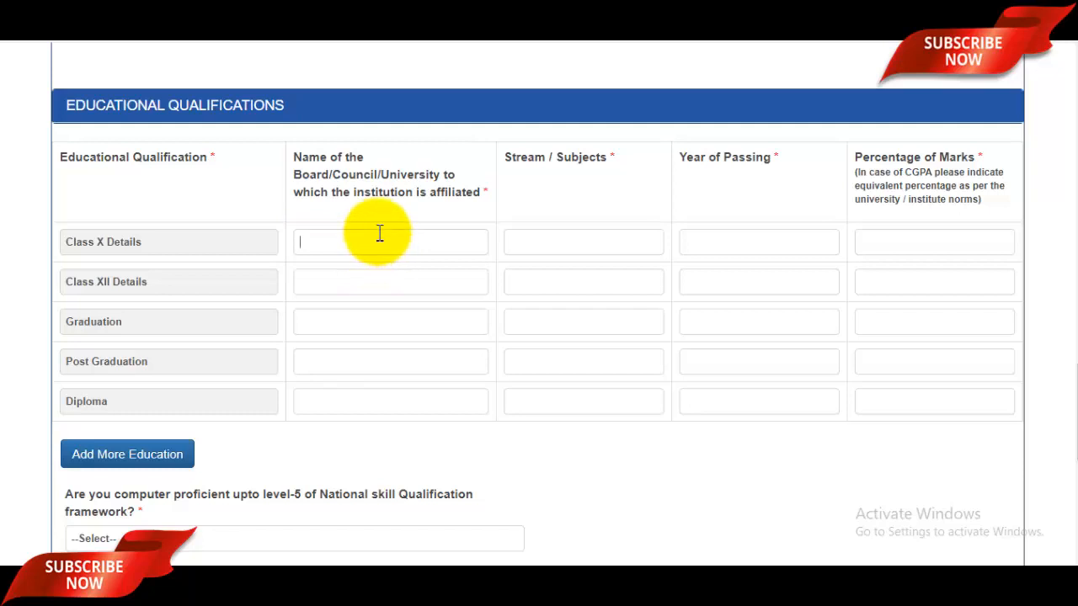
text(UP Board)
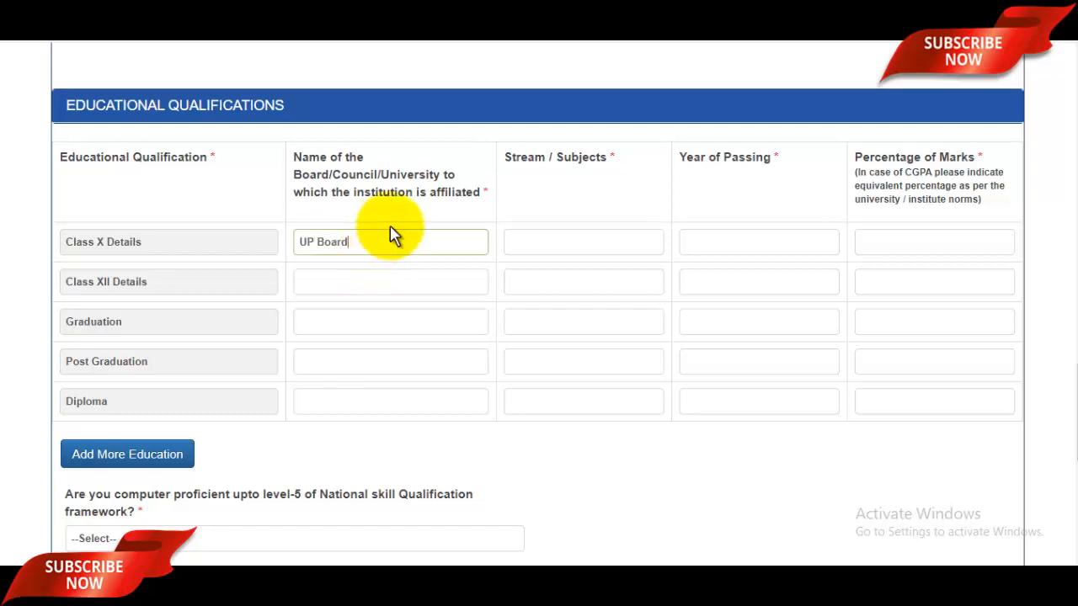
click(548, 231)
text(H)
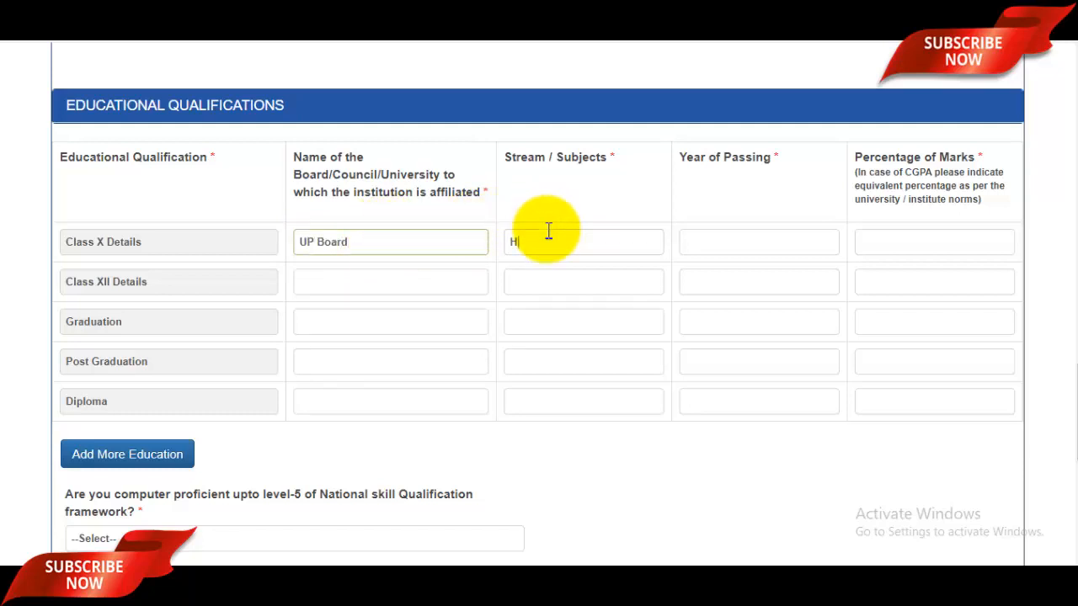
text(indi English Maths)
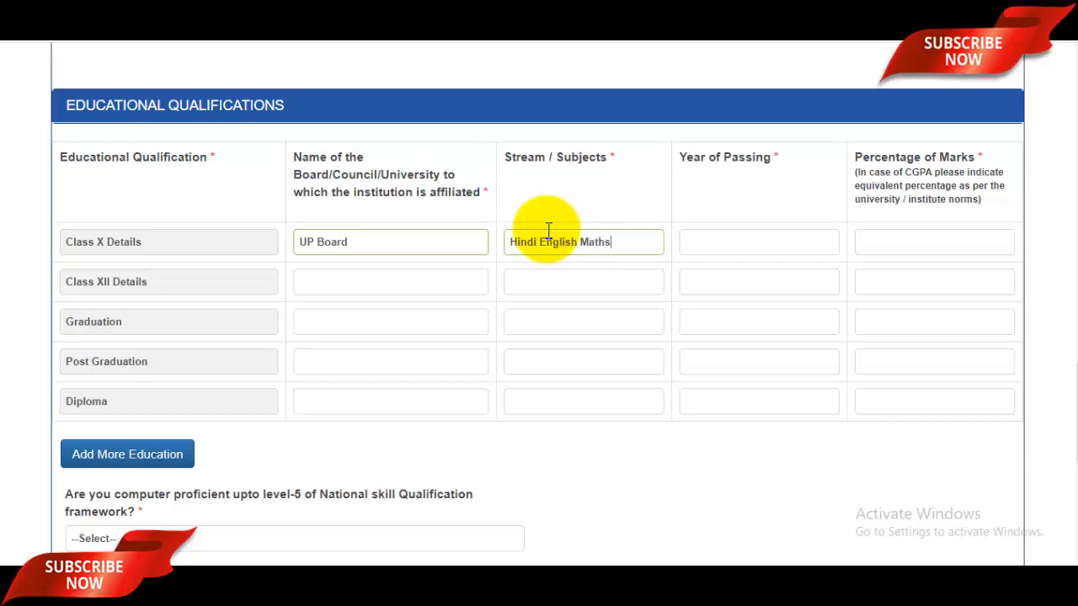
click(769, 247)
text(2)
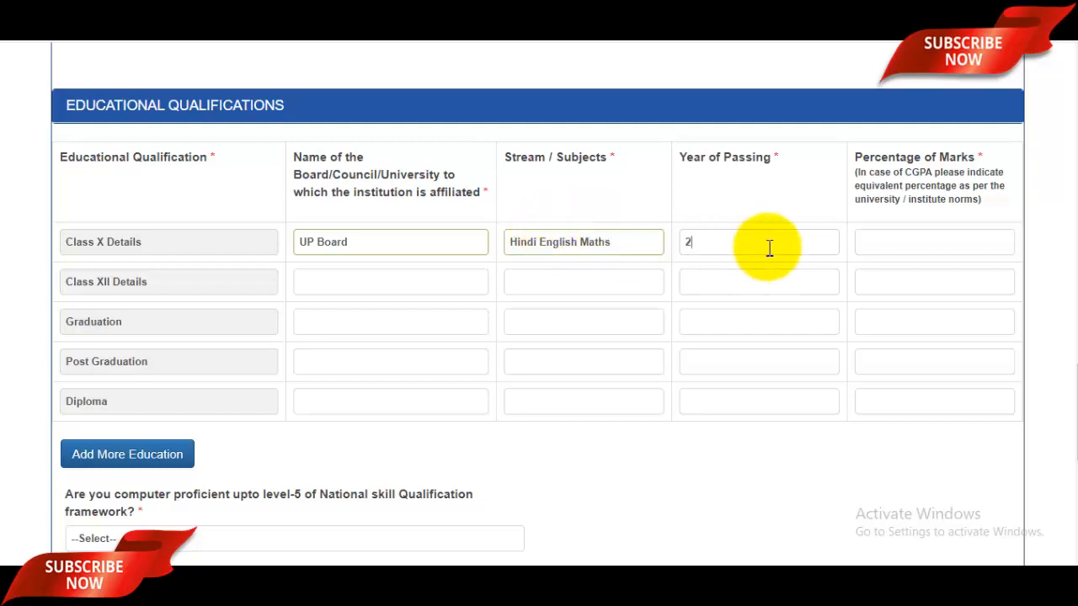
text(012)
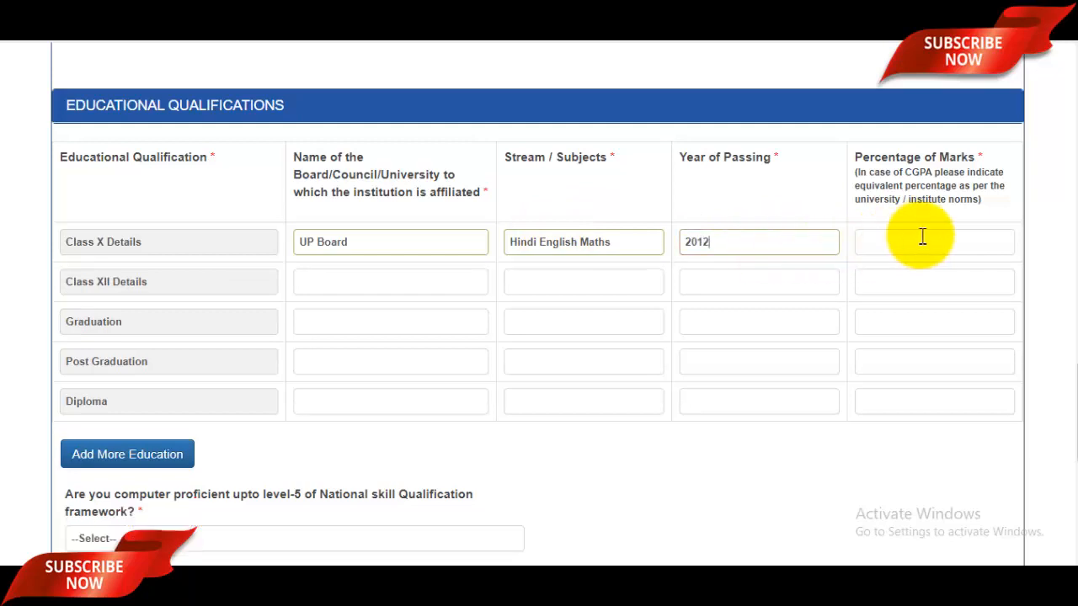
click(924, 240)
text(96)
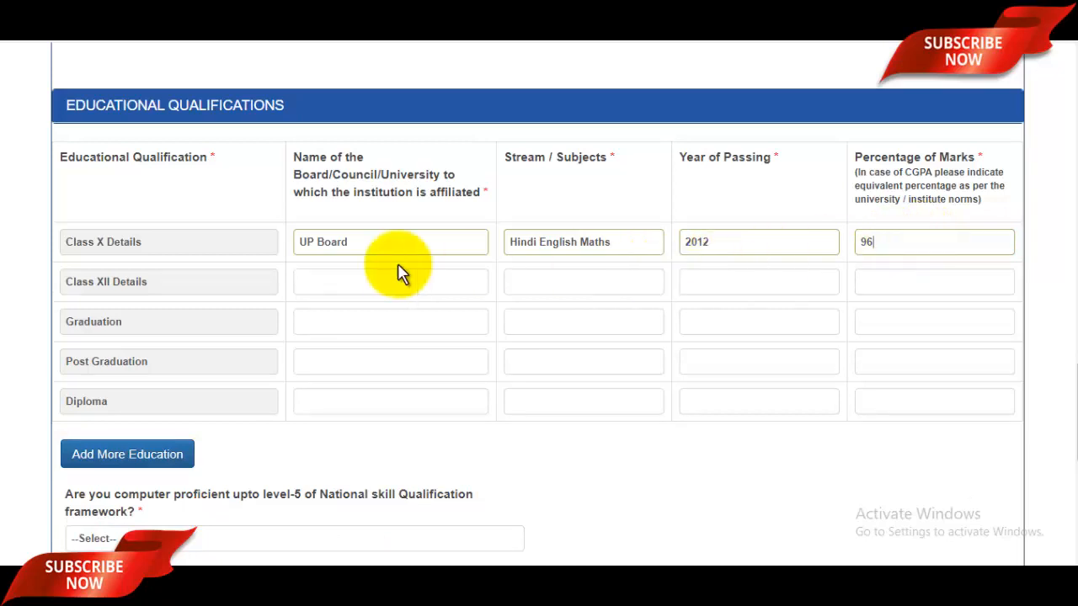
Record Class XII: UP Board, PCB, passed 2014, 98%
click(375, 283)
text(UP )
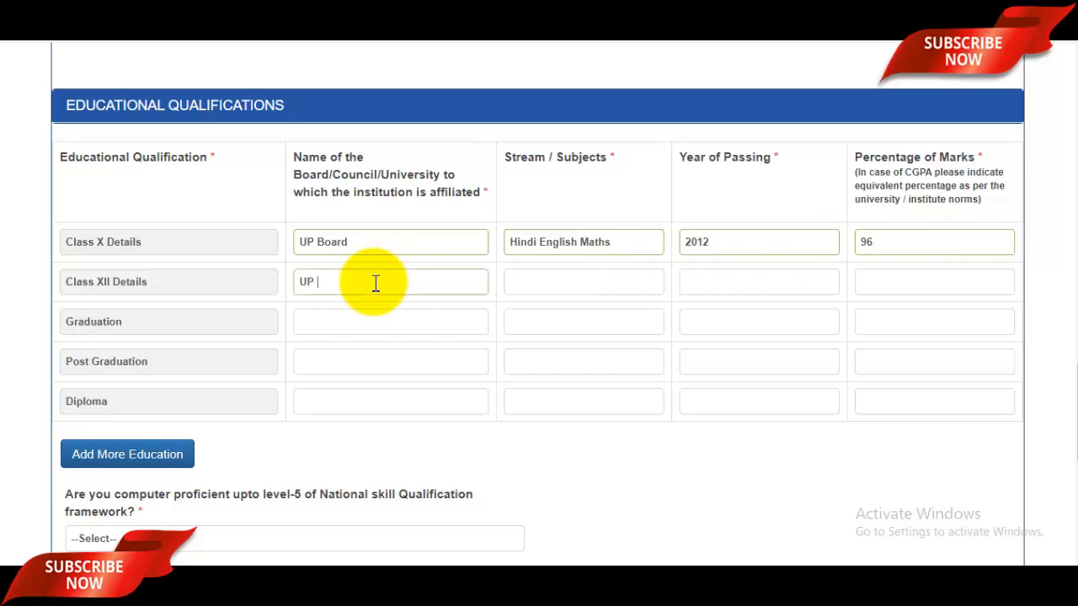
text(Board)
click(556, 283)
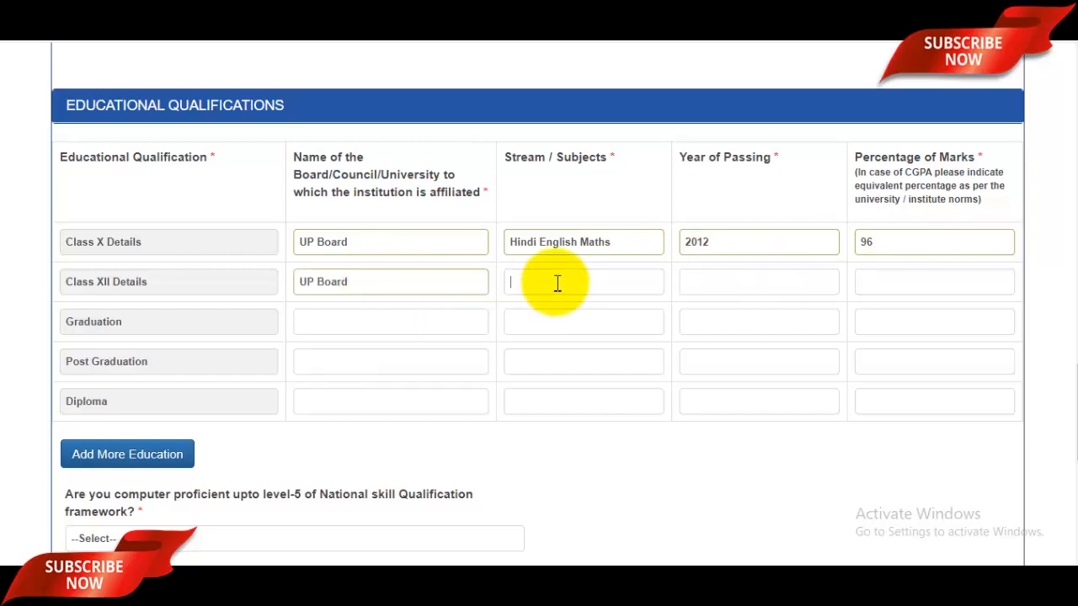
text(PCB)
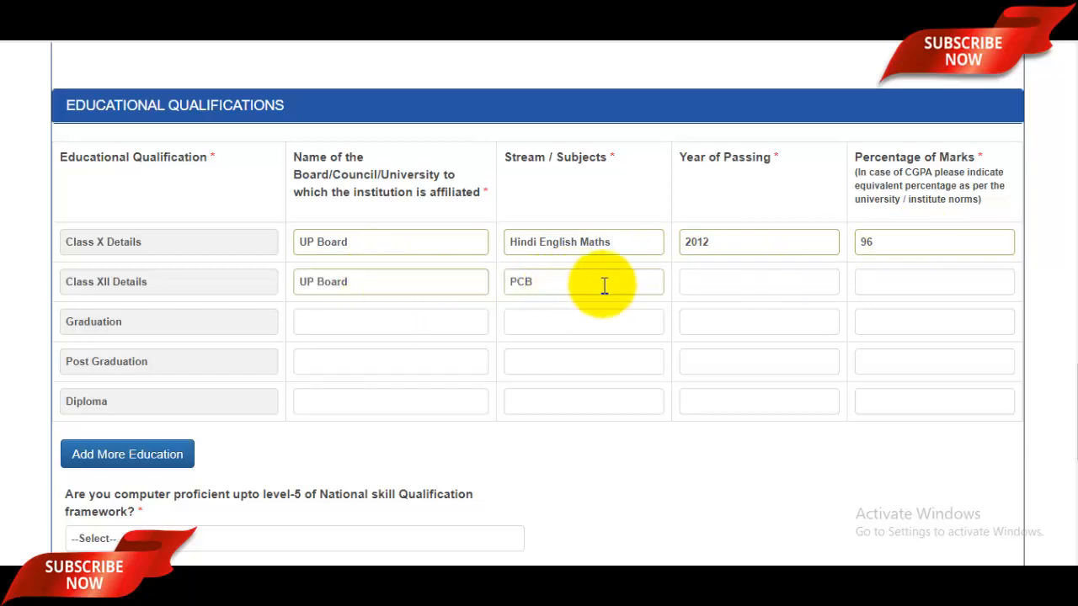
click(709, 287)
text(2014)
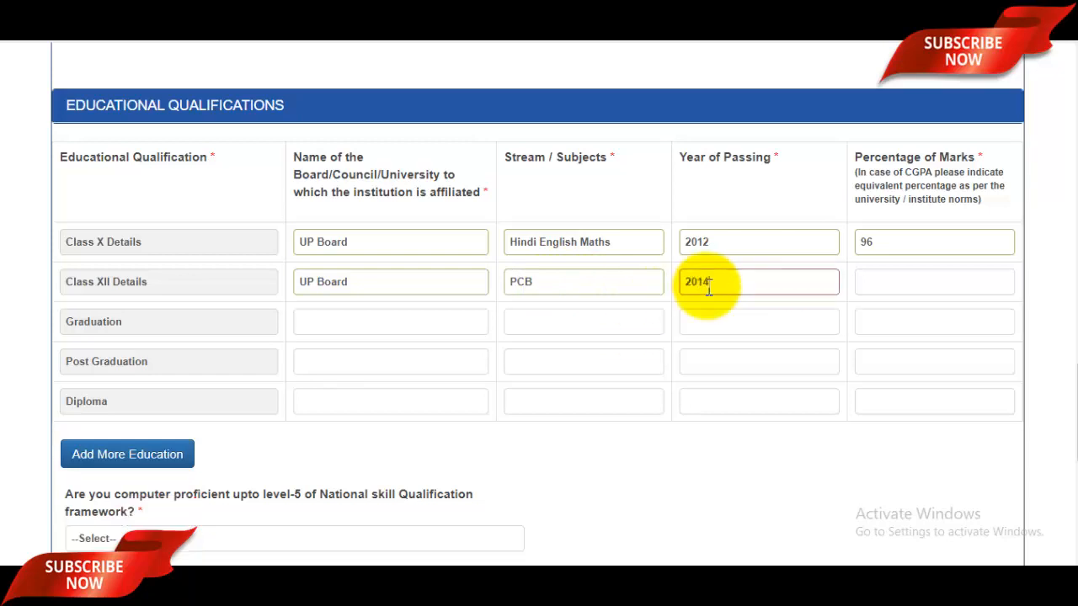
click(897, 292)
text(98)
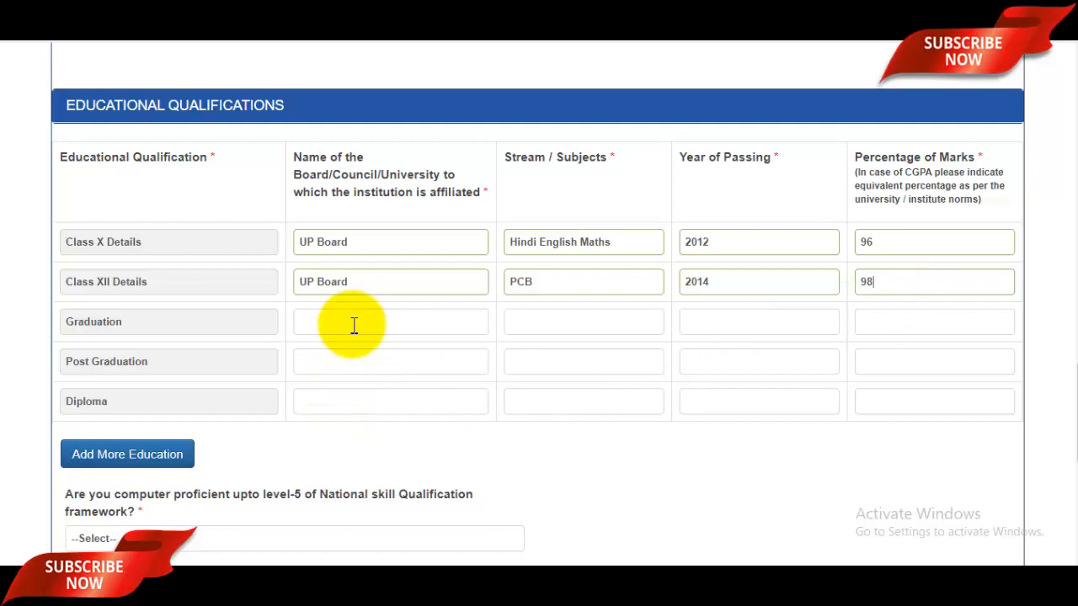
Record Graduation: CCSU, passed 2017, 96%
click(354, 324)
text(CCSU)
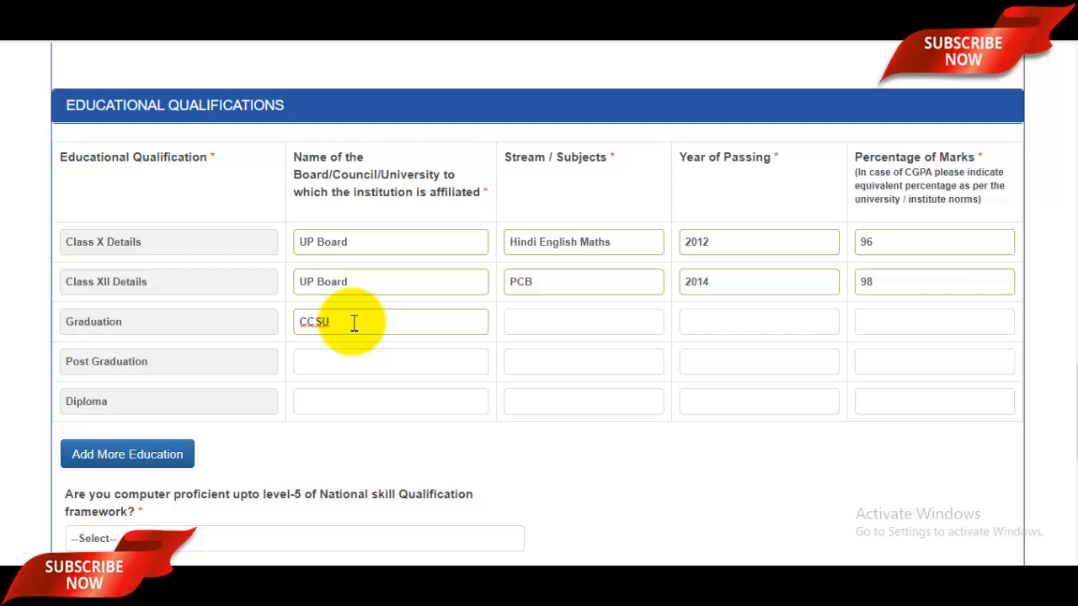
click(562, 324)
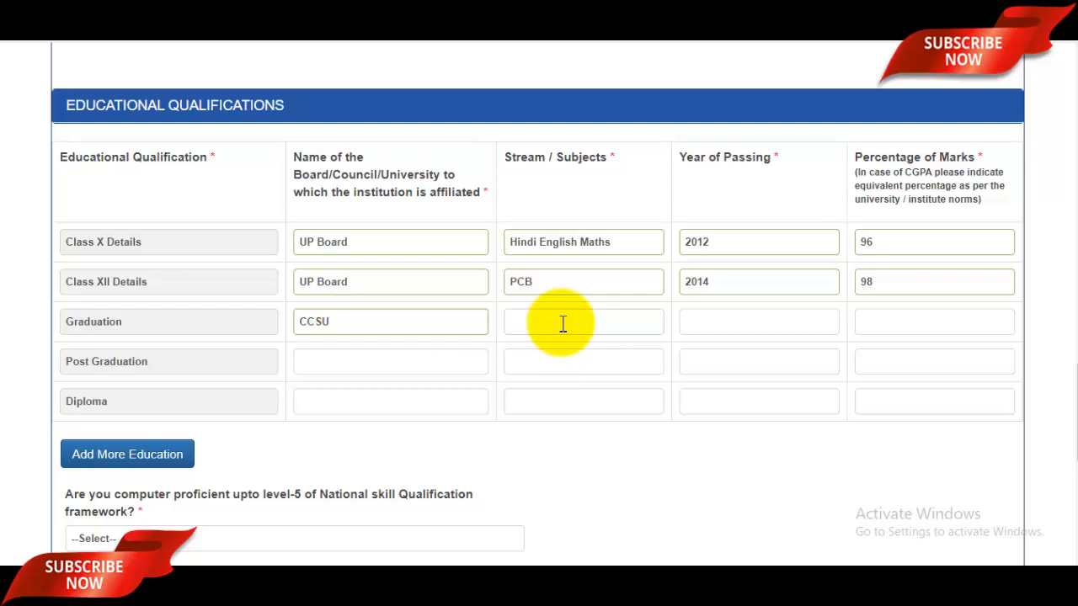
click(748, 321)
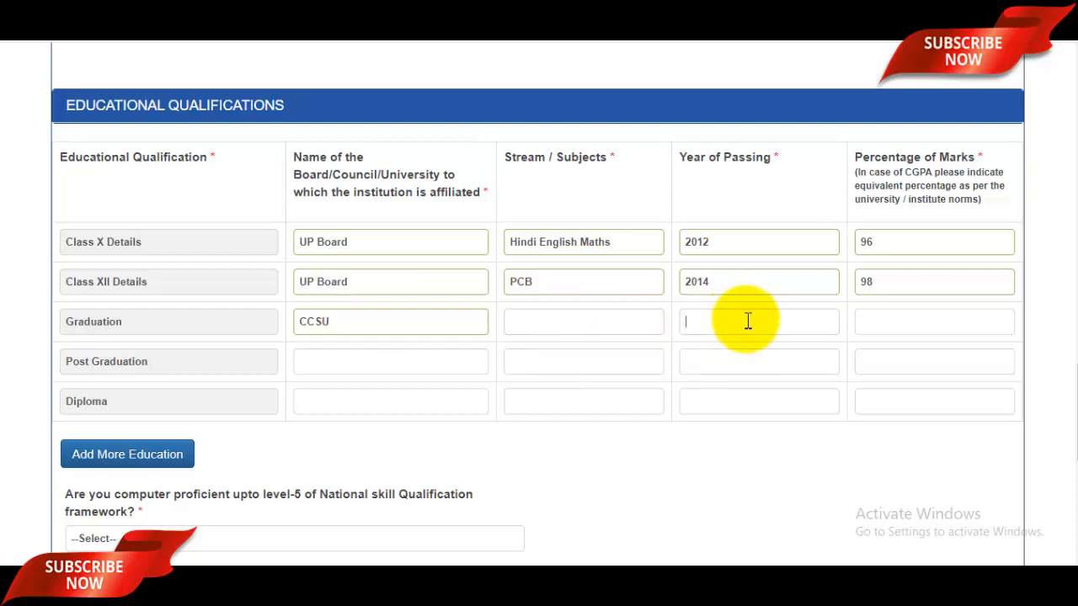
text(201)
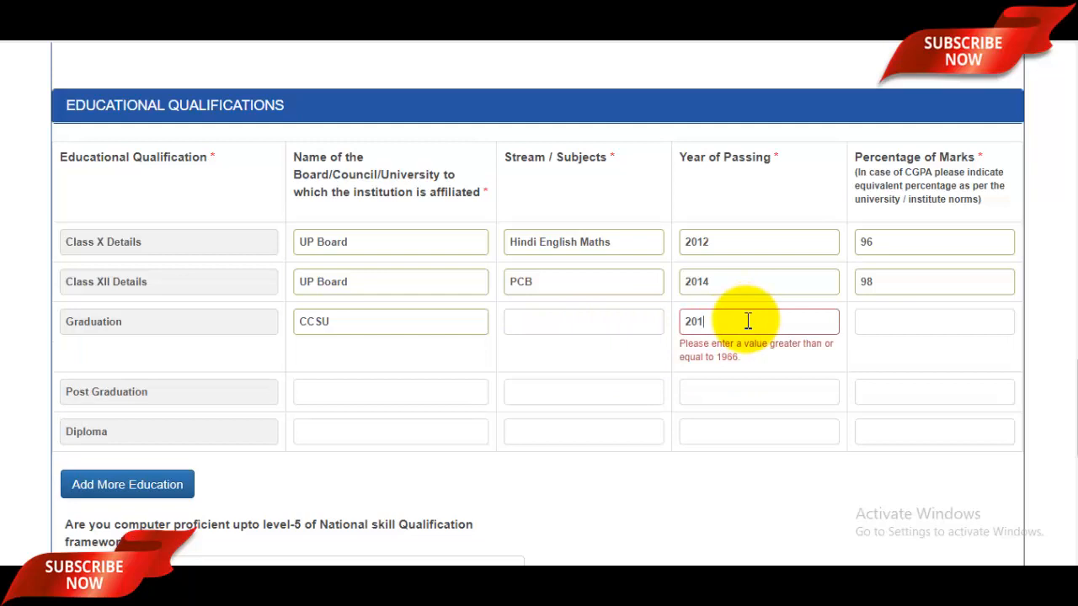
text(7)
click(908, 321)
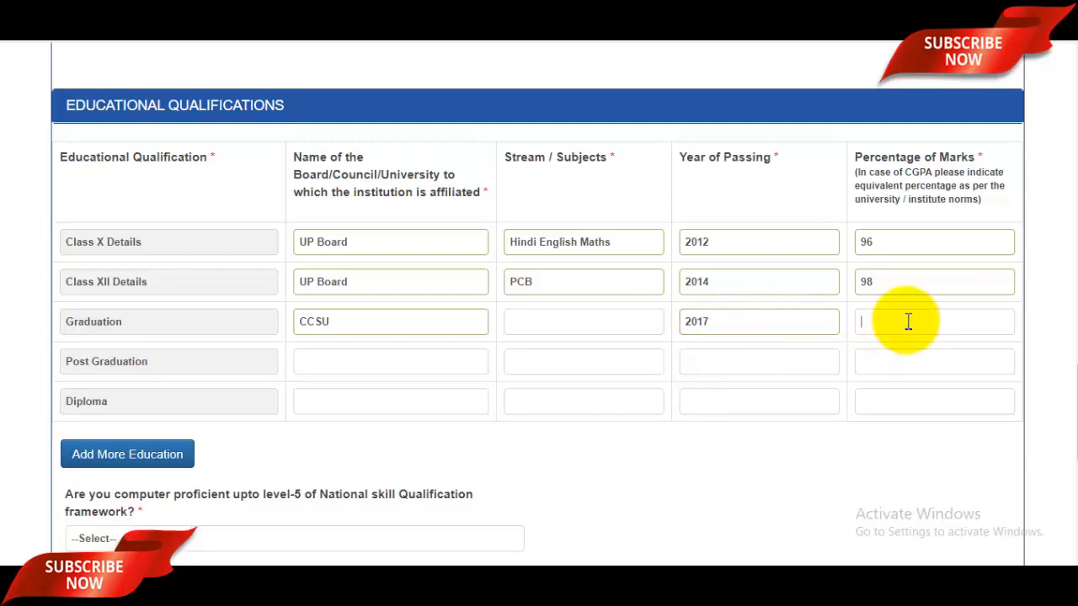
text(98)
key(BackSpace)
text(6)
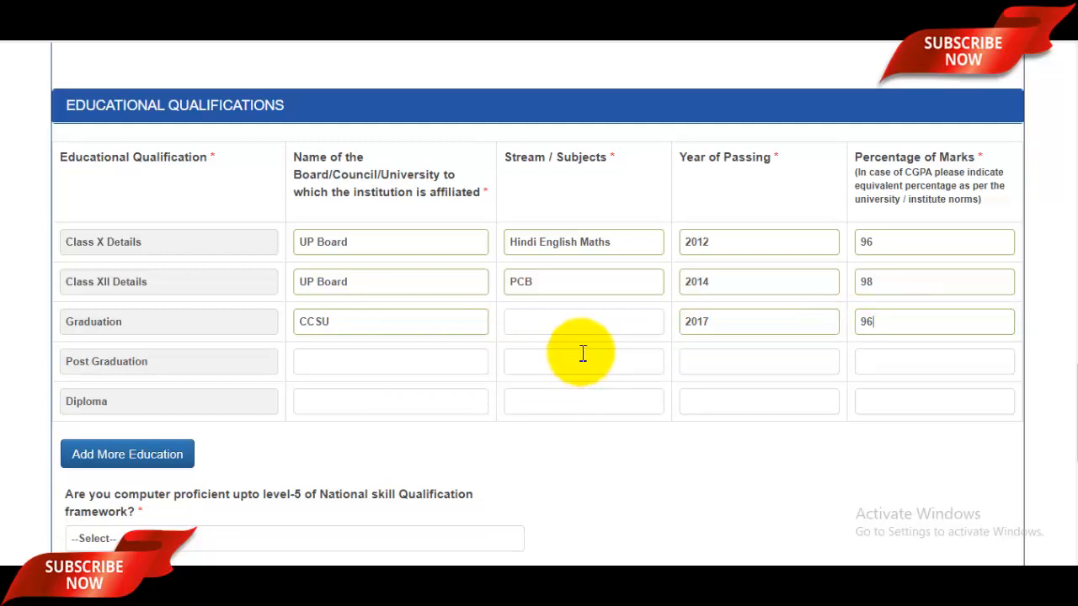
Answer YES for computer and shorthand proficiency and pick ENGLISH as the stenography test medium
scroll(581, 355, down, 3)
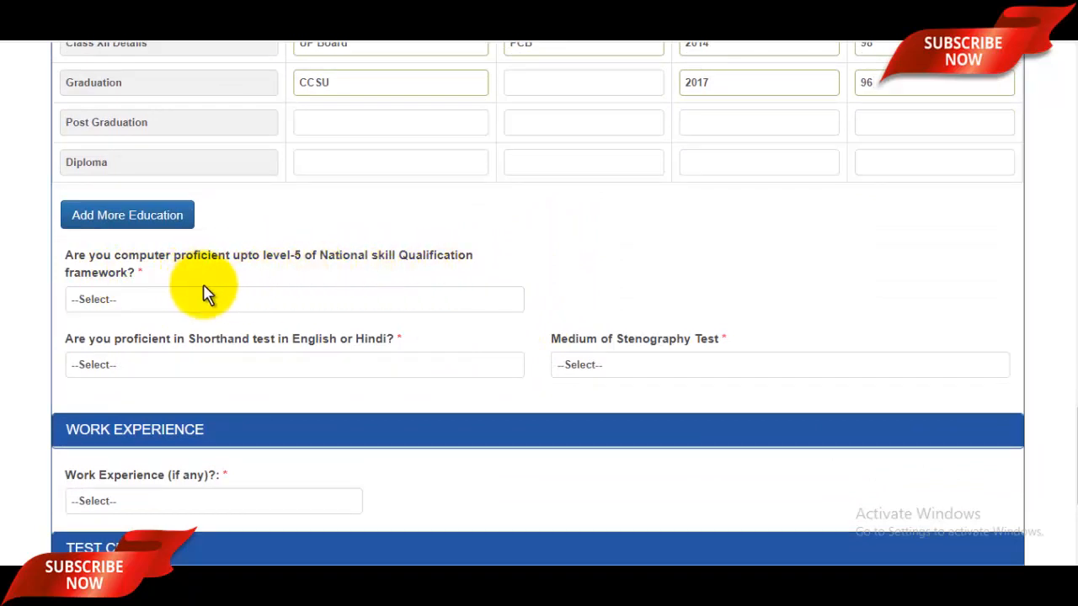
click(232, 304)
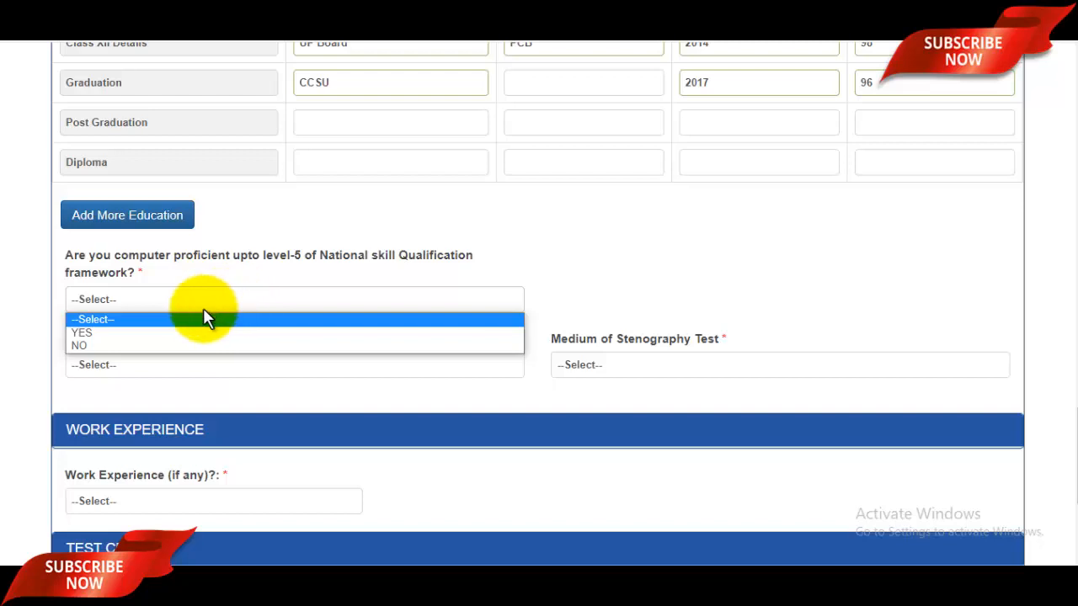
click(108, 333)
scroll(421, 291, down, 1)
scroll(421, 290, down, 2)
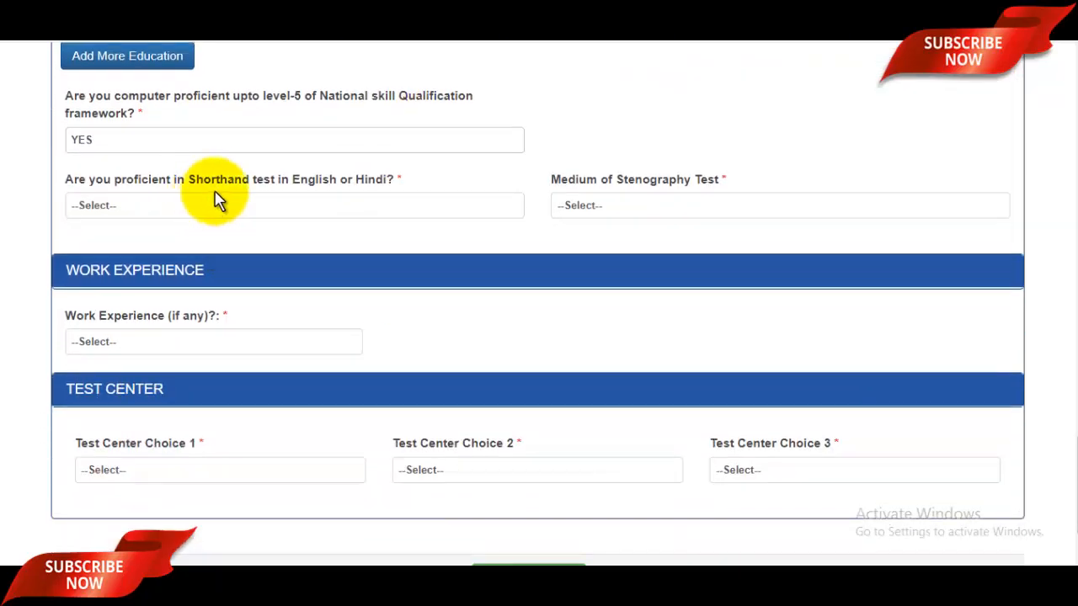
click(354, 209)
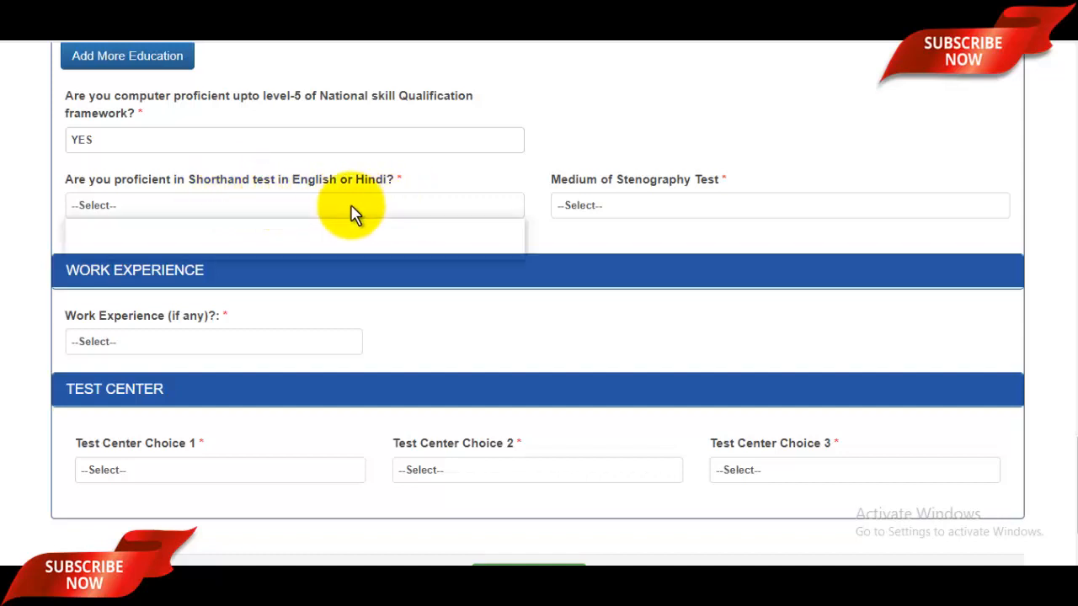
click(124, 240)
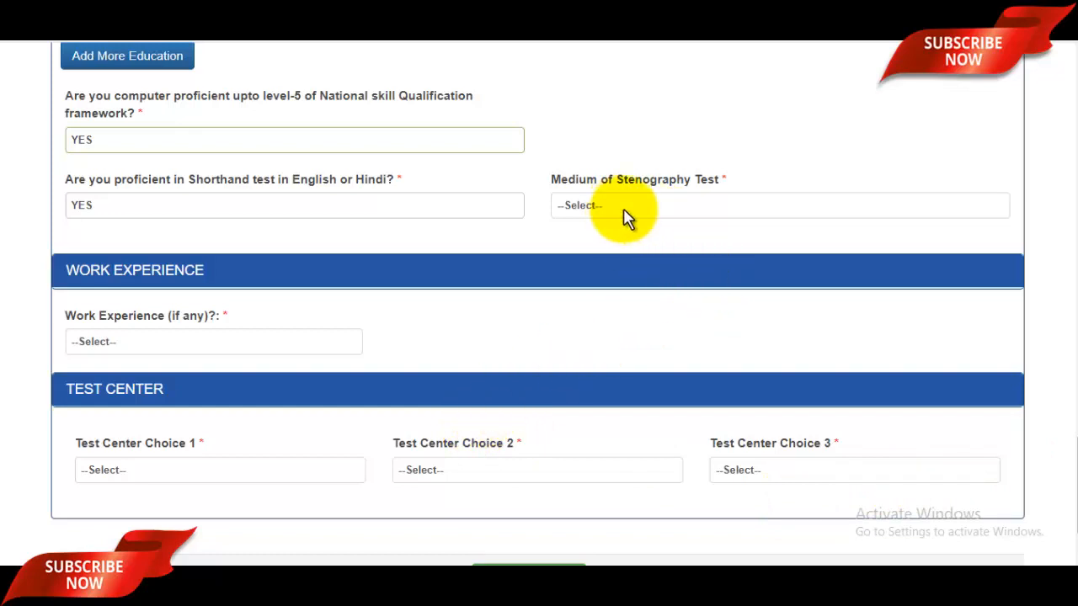
click(665, 211)
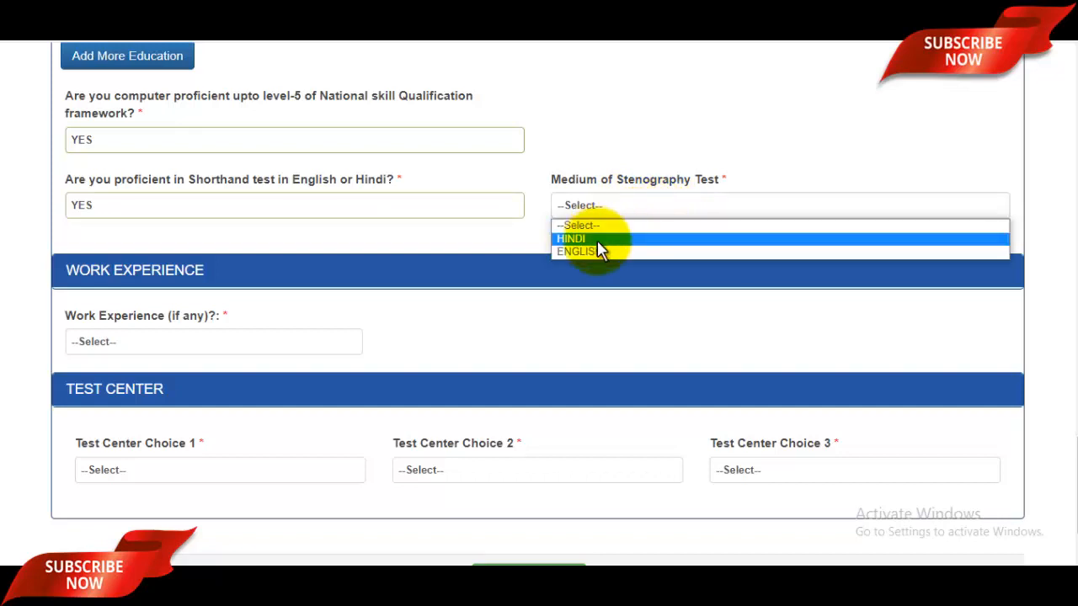
click(600, 251)
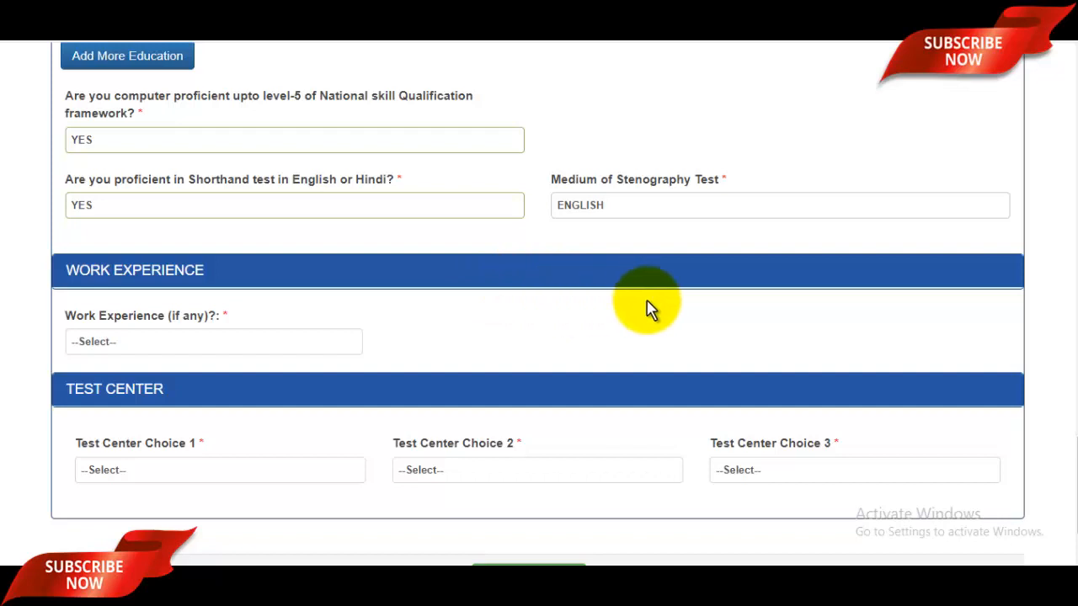
Answer YES to work experience and leave the Type of Employment unselected
click(196, 341)
click(81, 385)
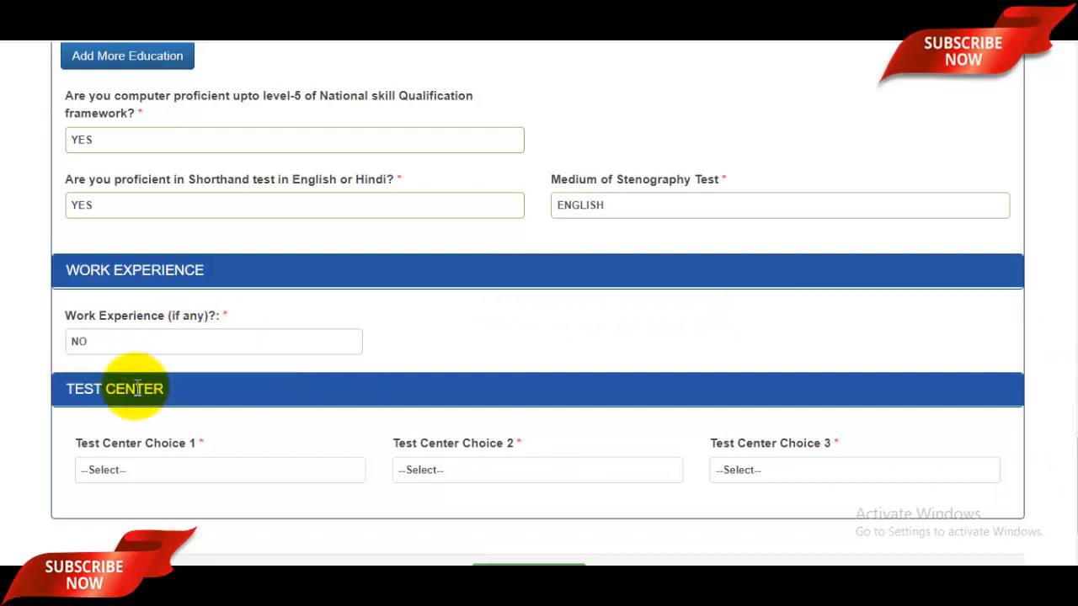
click(157, 351)
click(91, 375)
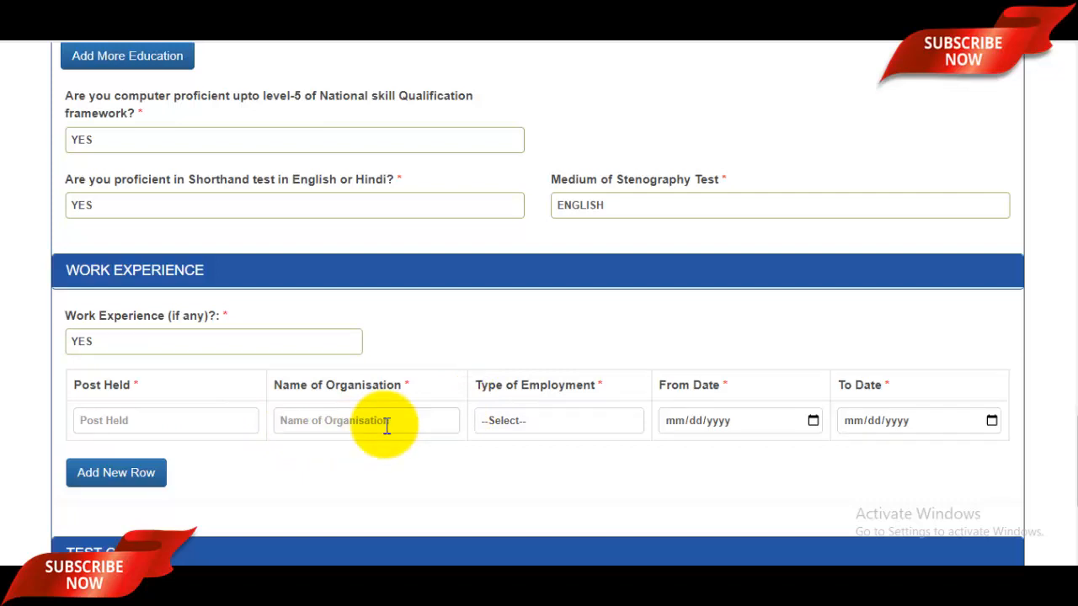
click(581, 425)
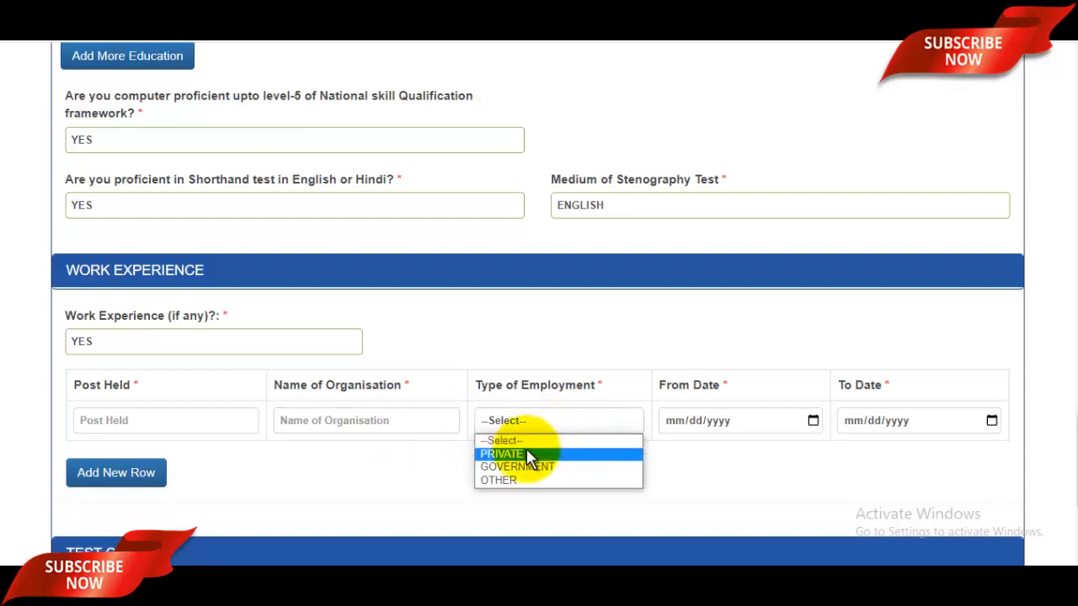
click(720, 480)
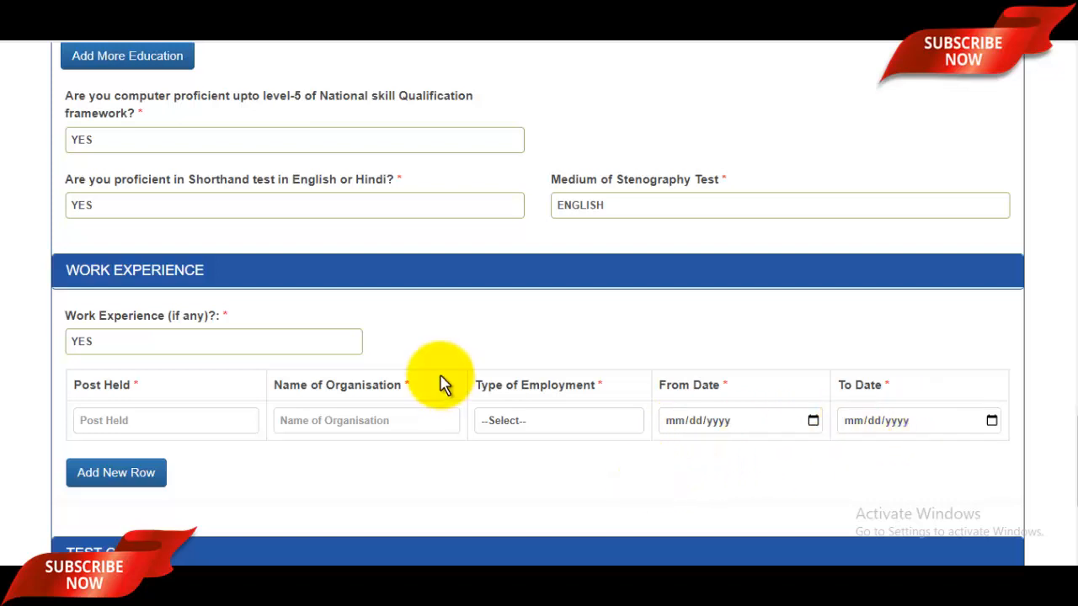
scroll(444, 385, down, 3)
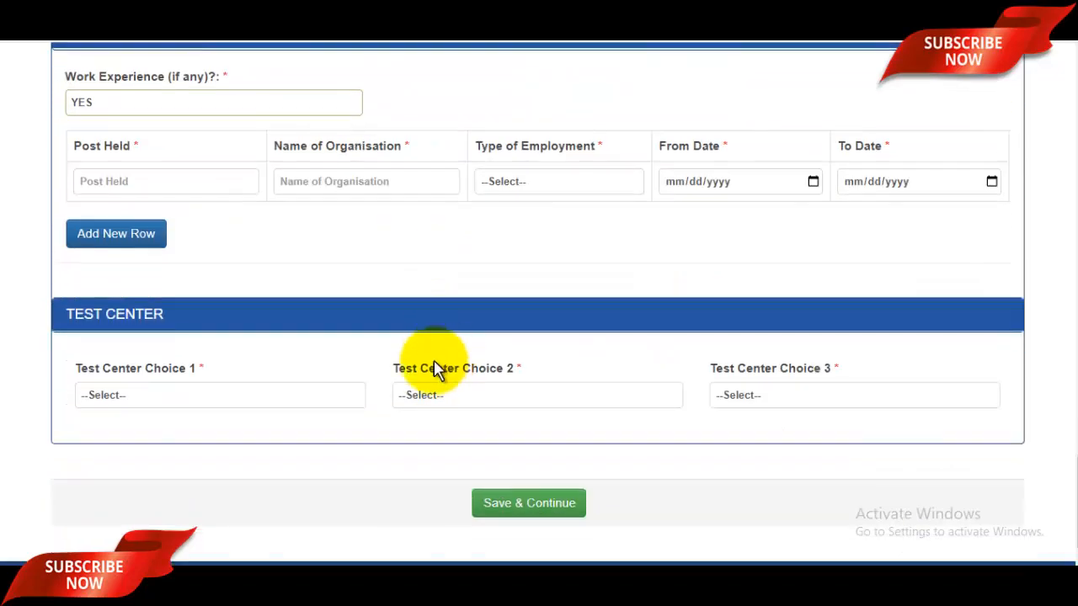
Choose SURAT as Test Center Choice 1 and INDORE as Choice 2
click(241, 403)
scroll(188, 241, down, 7)
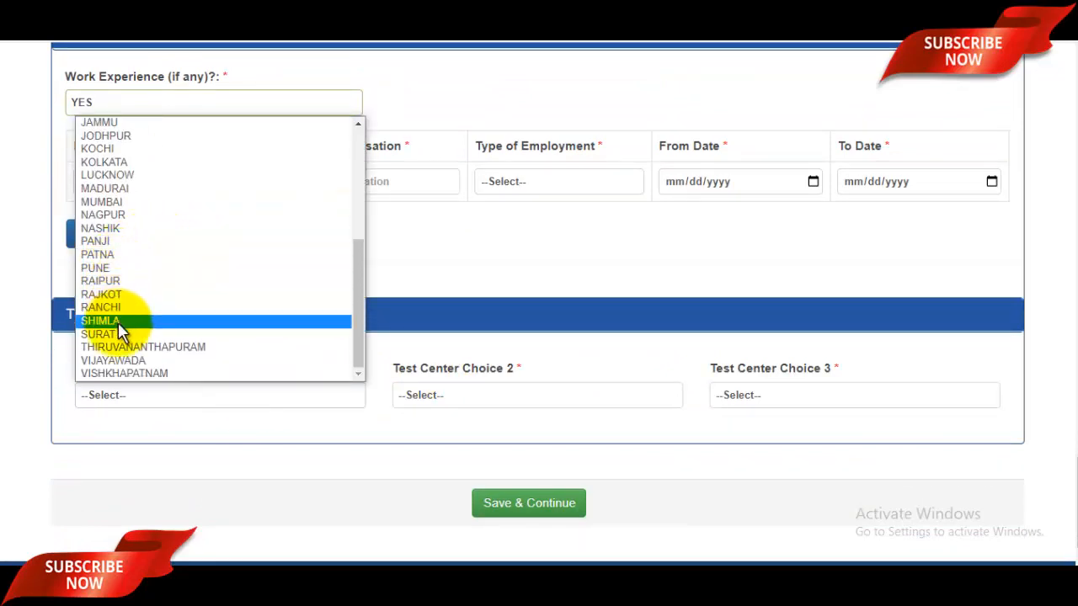
click(123, 335)
click(514, 396)
click(488, 320)
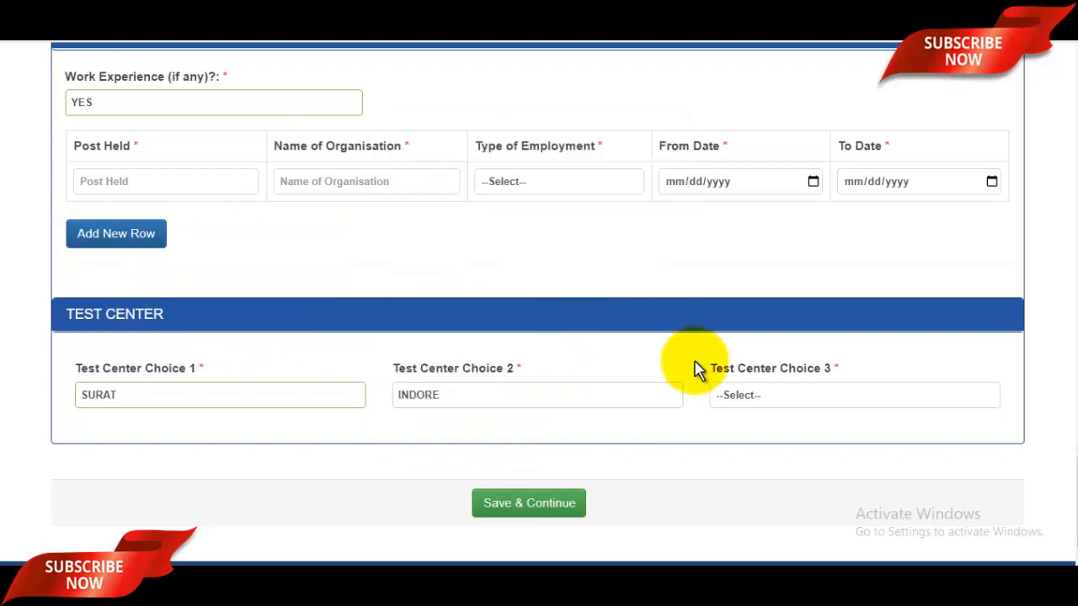
Choose ALLAHABAD as Test Center Choice 3
click(808, 404)
scroll(779, 371, down, 5)
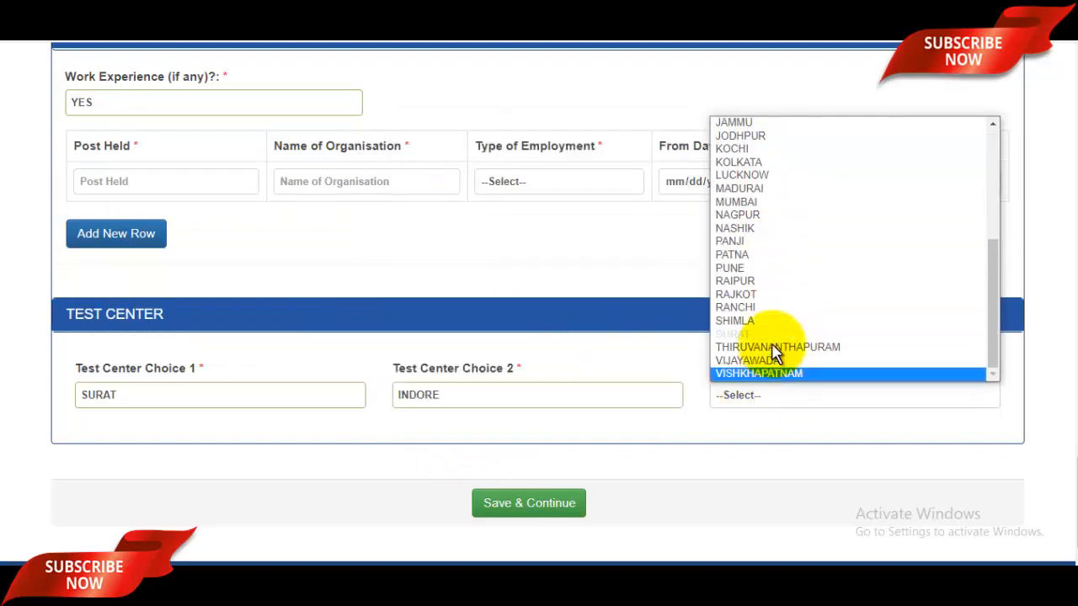
scroll(775, 240, up, 5)
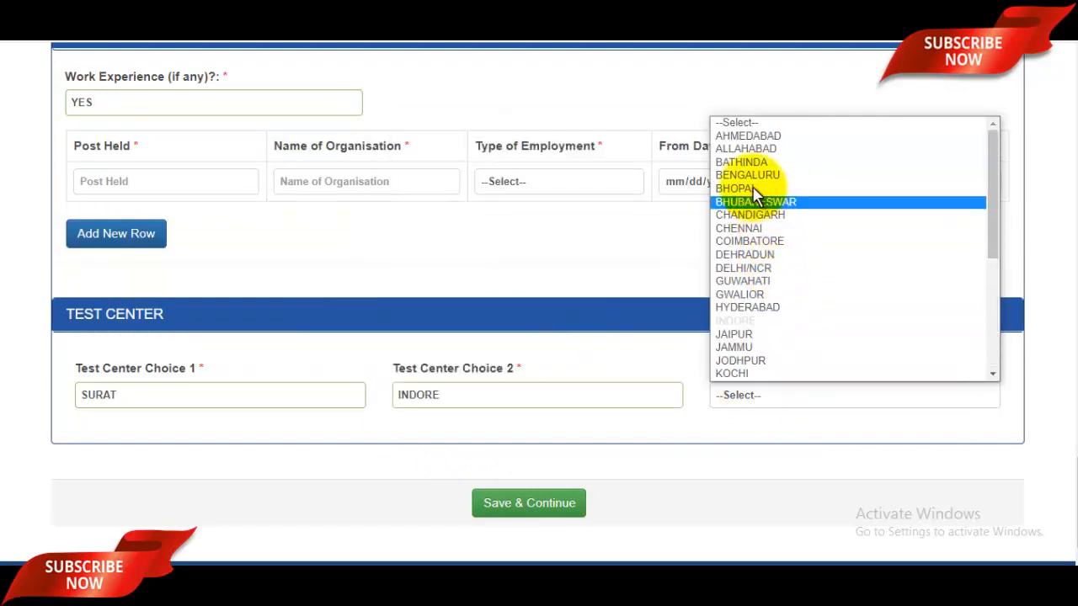
click(741, 145)
scroll(854, 361, up, 1)
scroll(856, 371, up, 20)
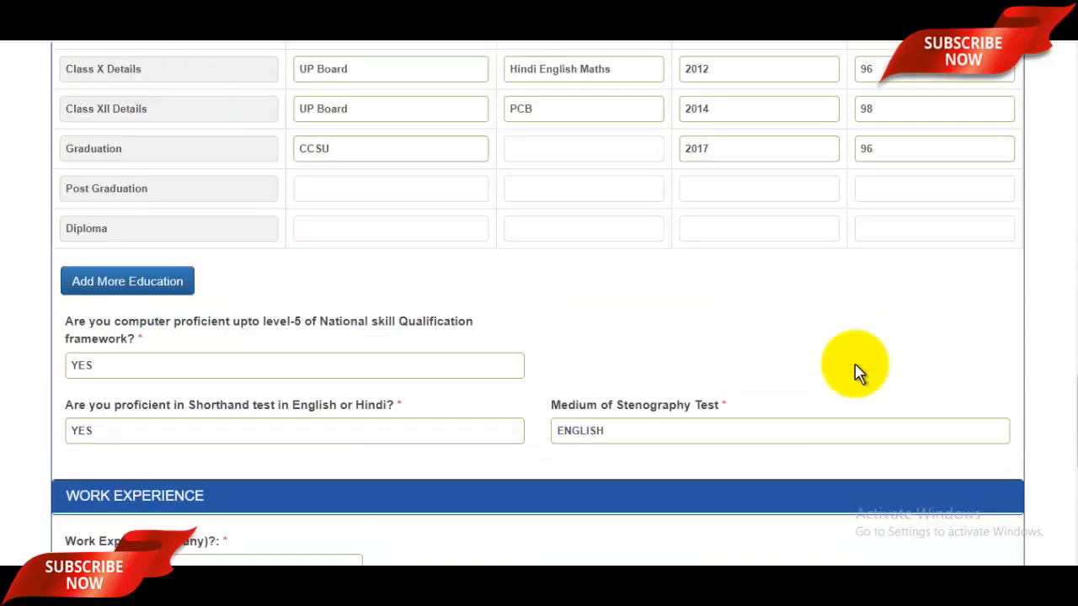
scroll(856, 374, up, 4)
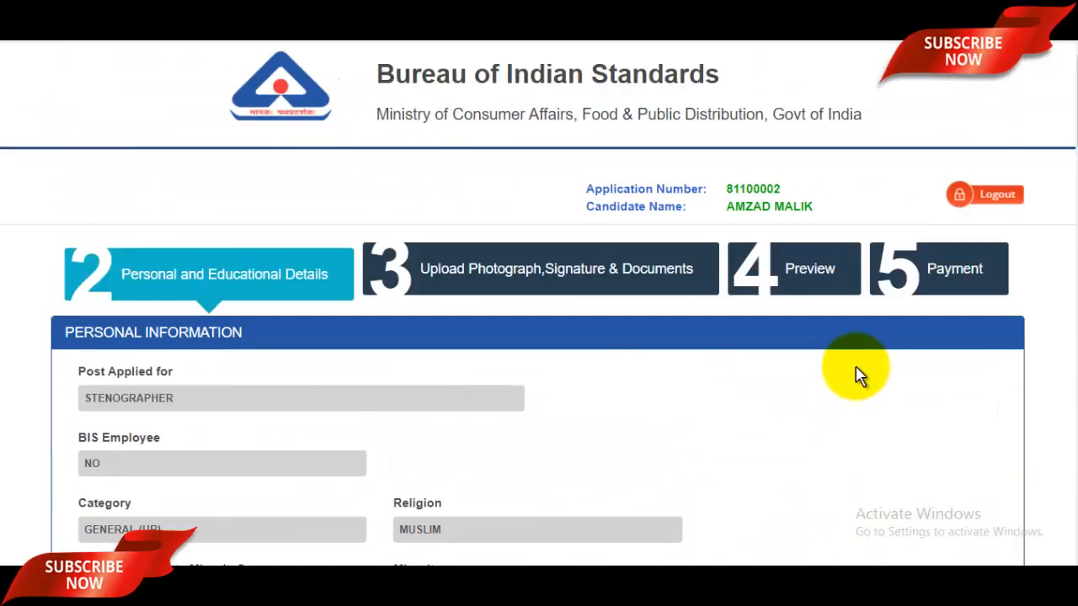
scroll(862, 413, down, 20)
scroll(861, 414, down, 2)
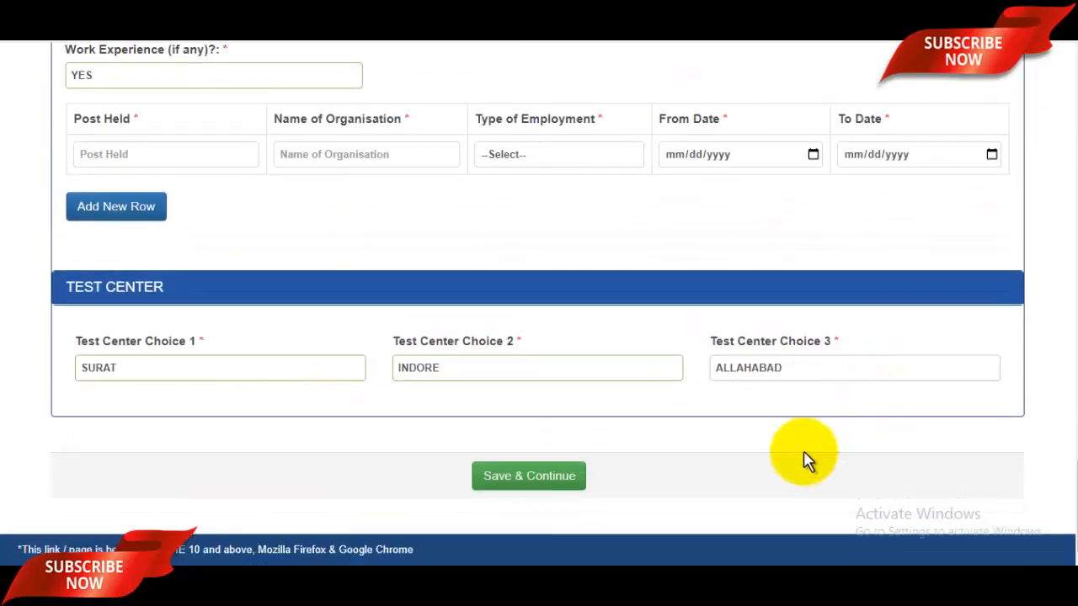
Save the personal and educational details and continue to the upload step
click(572, 487)
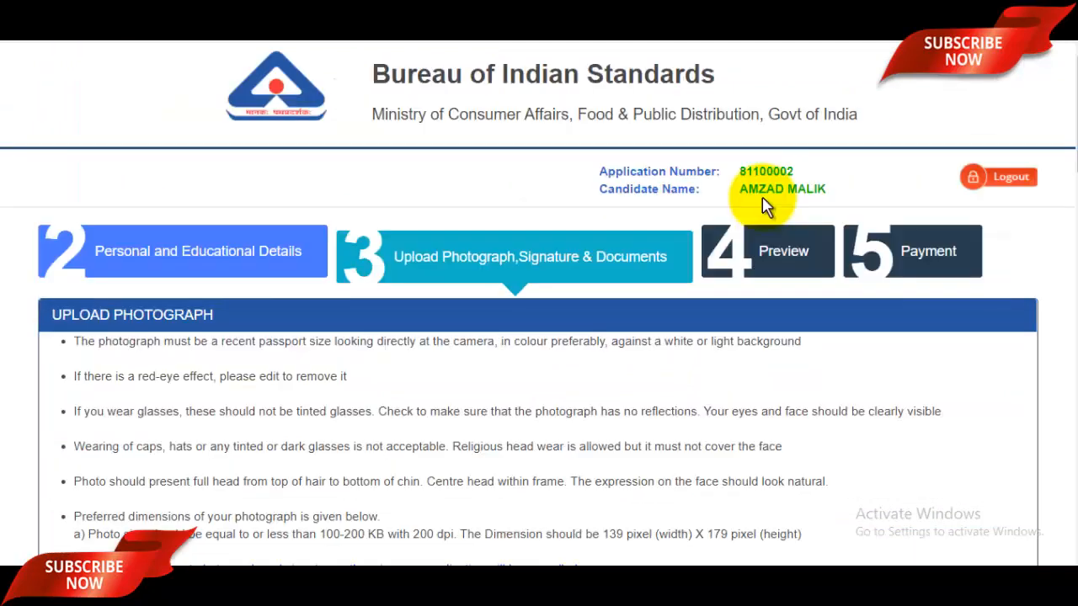
click(533, 296)
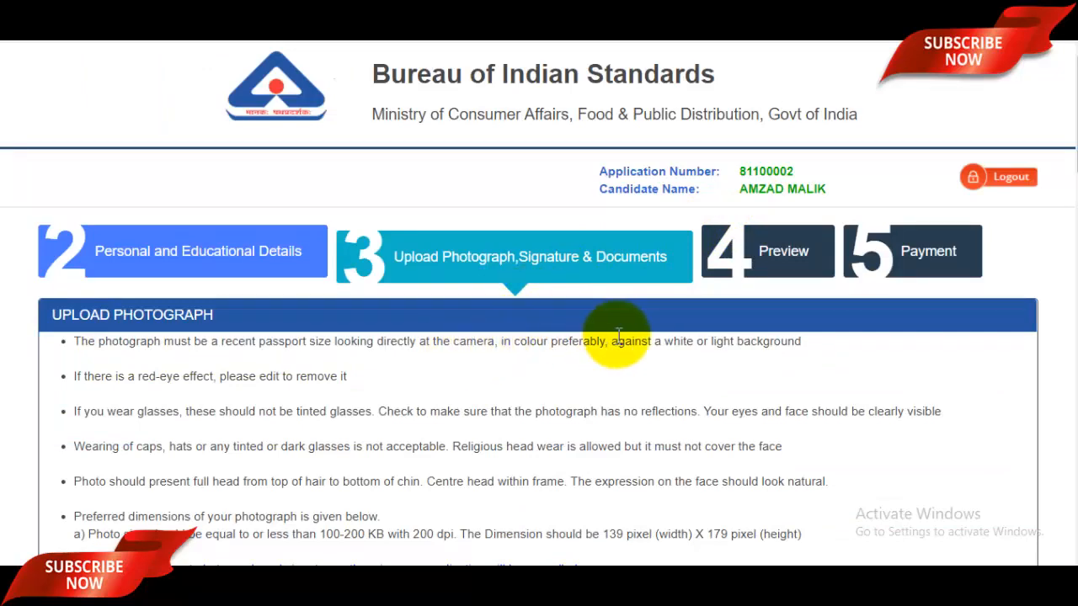
scroll(619, 337, down, 2)
drag(203, 217, 497, 282)
click(551, 286)
Start choosing a file for the Upload PHOTOGRAPH field
scroll(552, 286, down, 3)
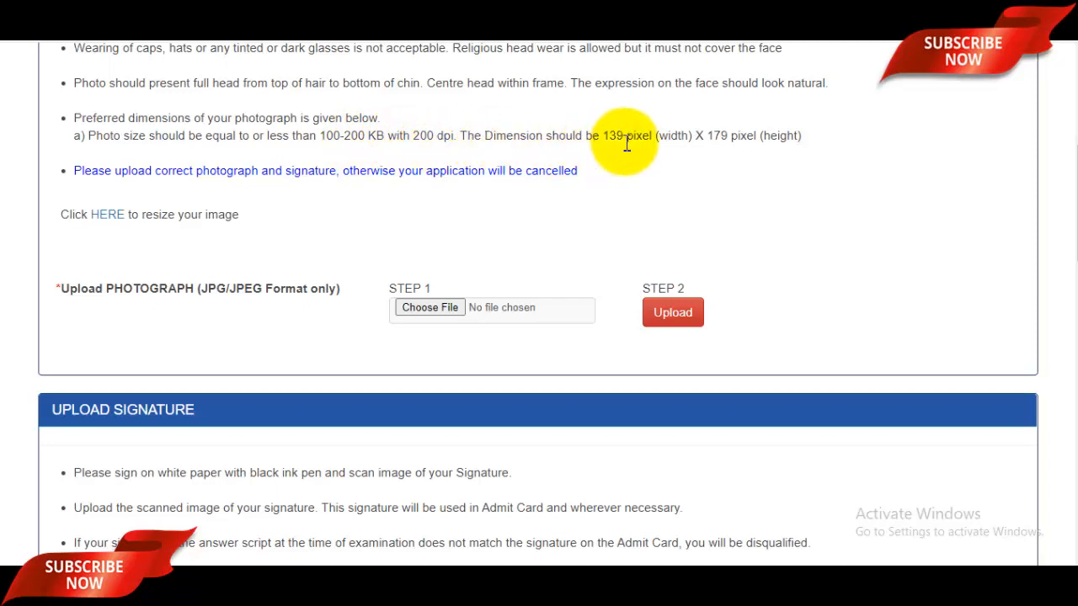
scroll(413, 272, down, 1)
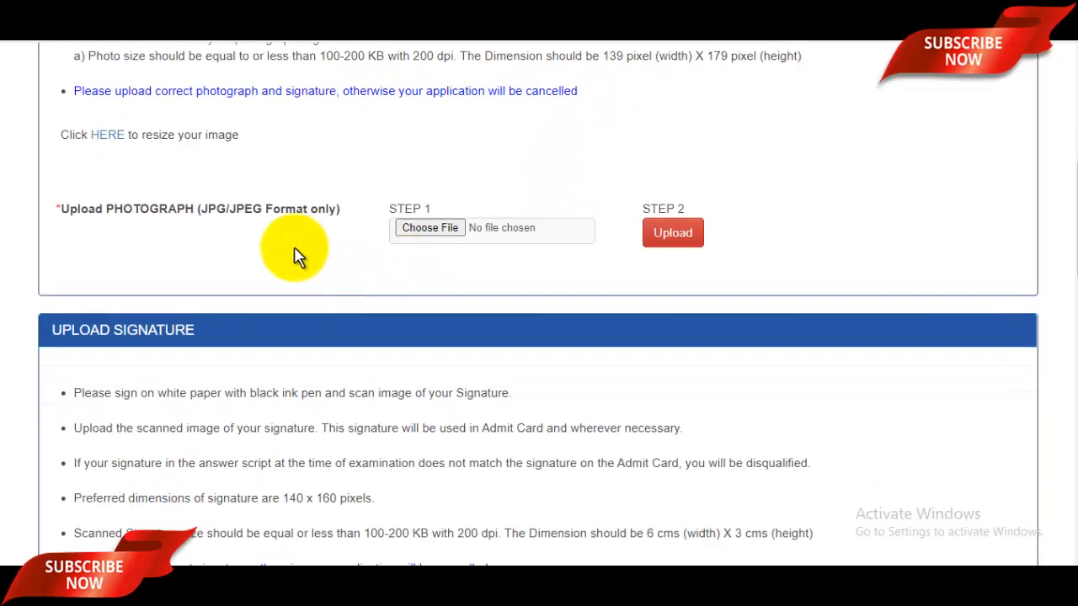
click(436, 233)
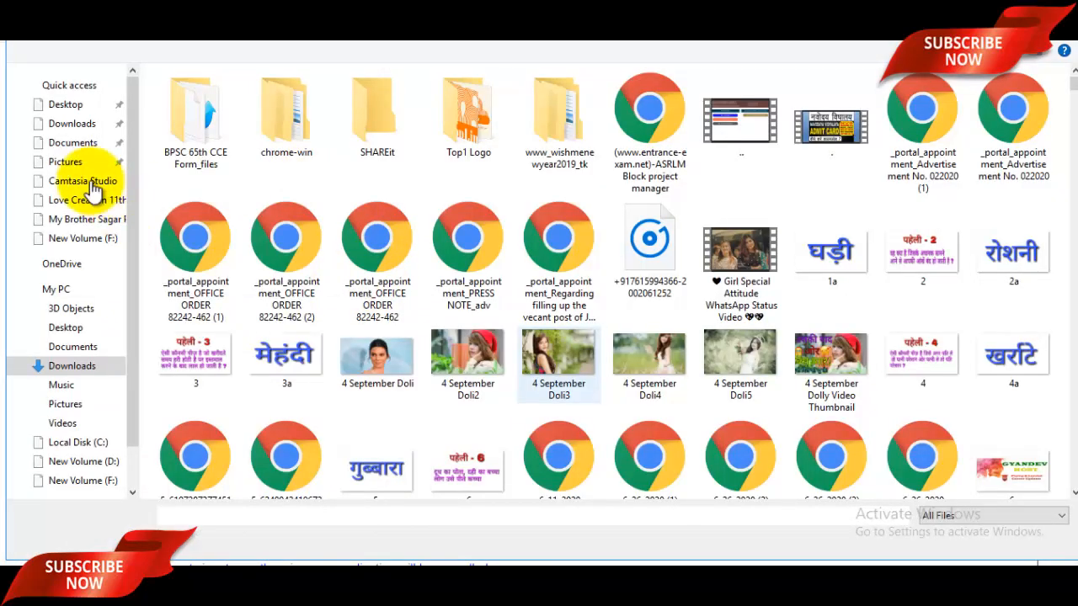
Attach Passport.jpg from Pictures as the photograph and upload it
click(64, 162)
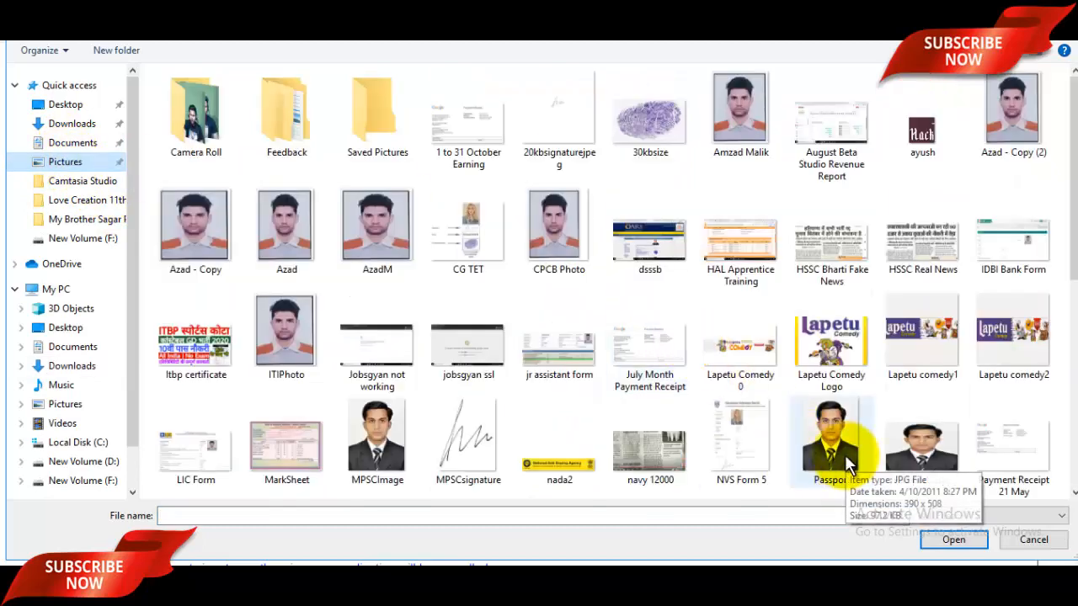
click(846, 461)
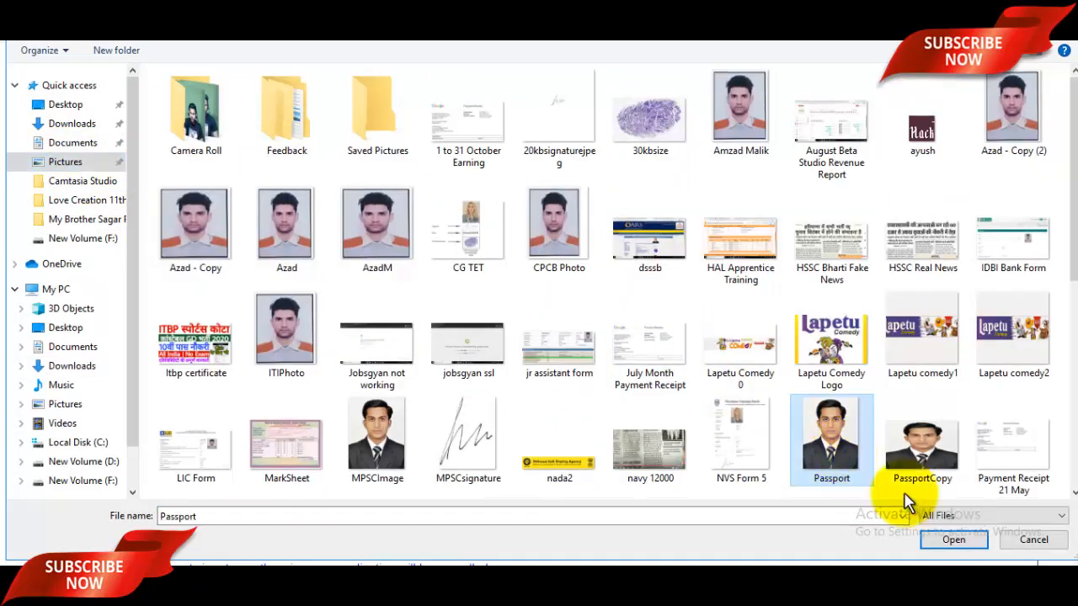
click(973, 543)
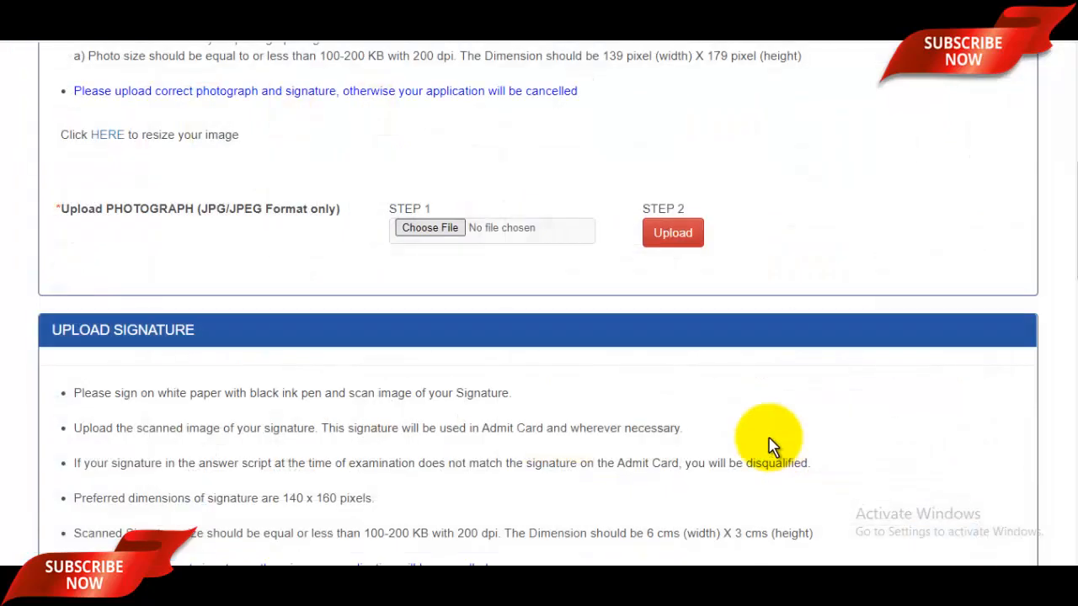
click(680, 236)
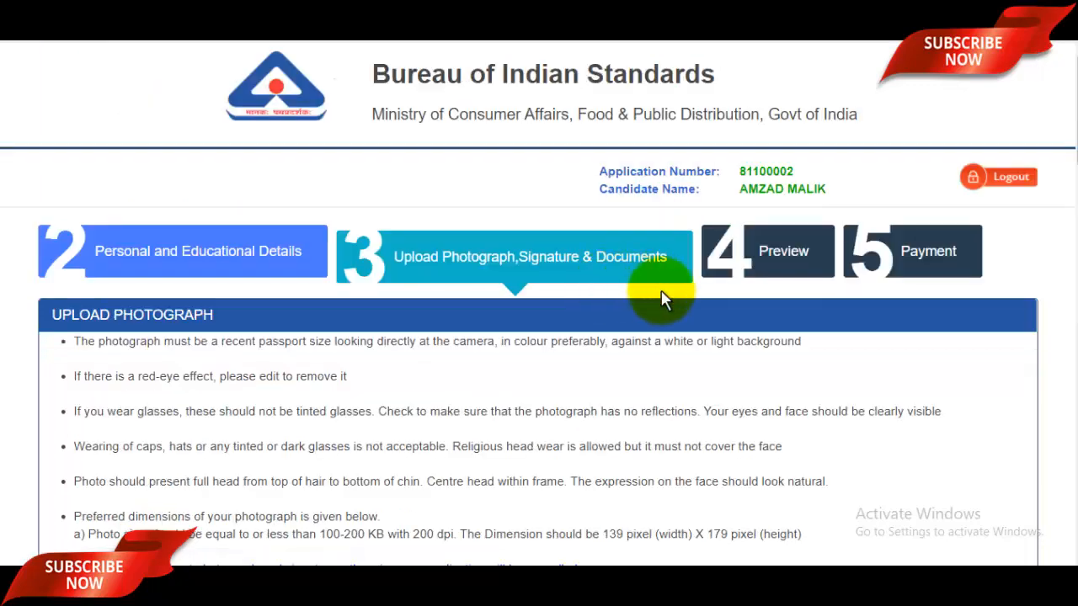
scroll(684, 357, down, 3)
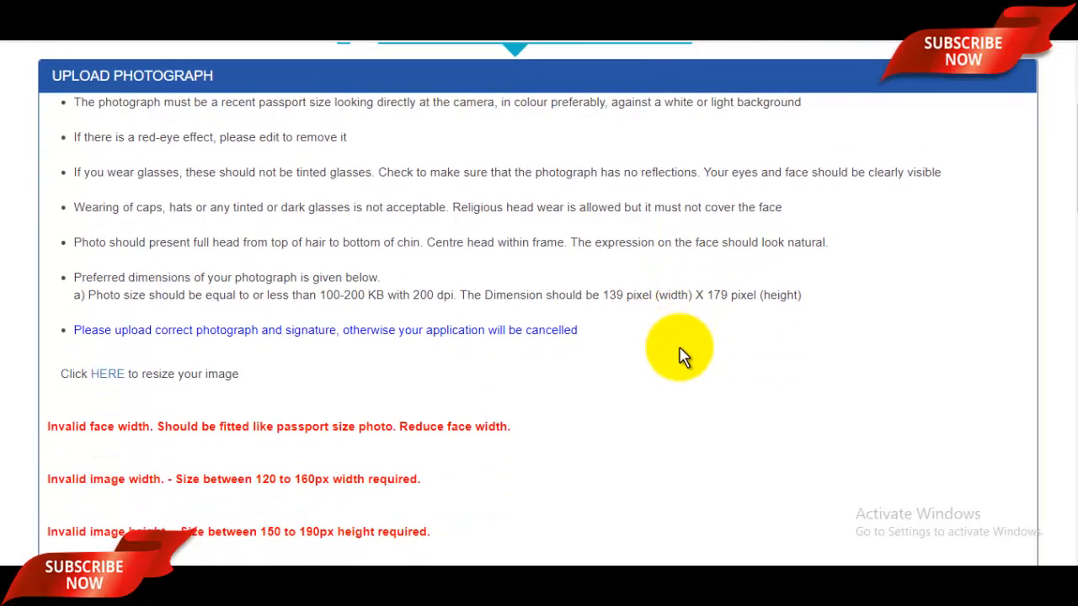
scroll(680, 357, down, 3)
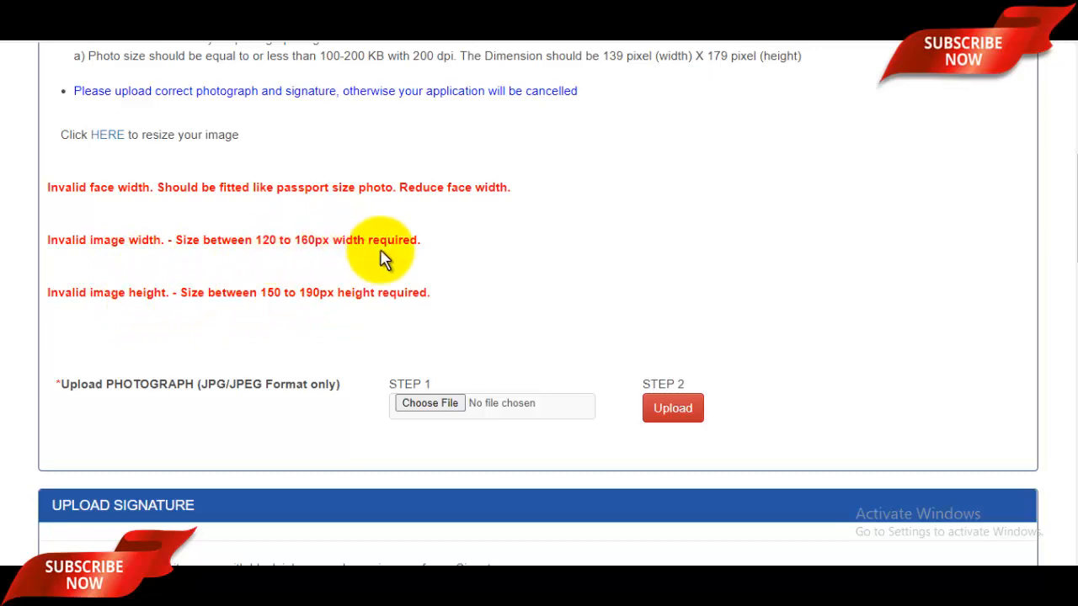
scroll(589, 291, down, 4)
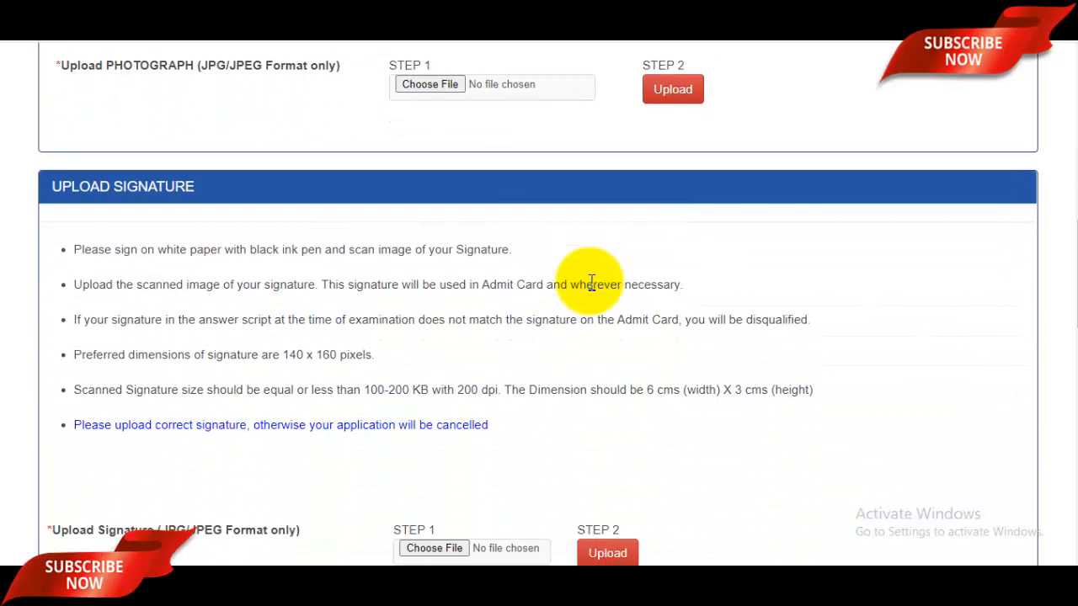
scroll(593, 286, down, 1)
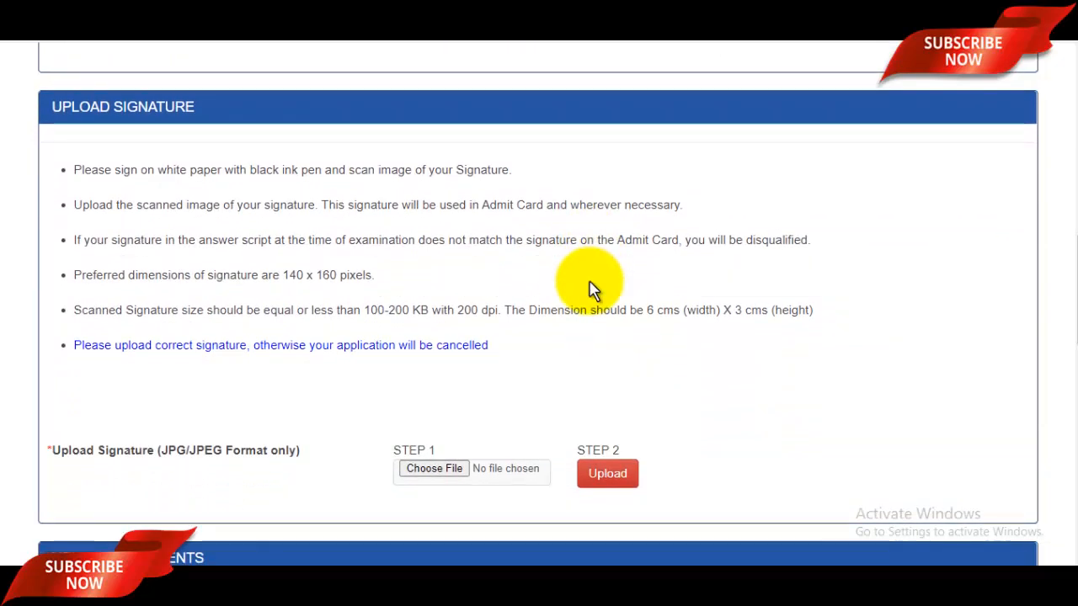
scroll(593, 290, down, 2)
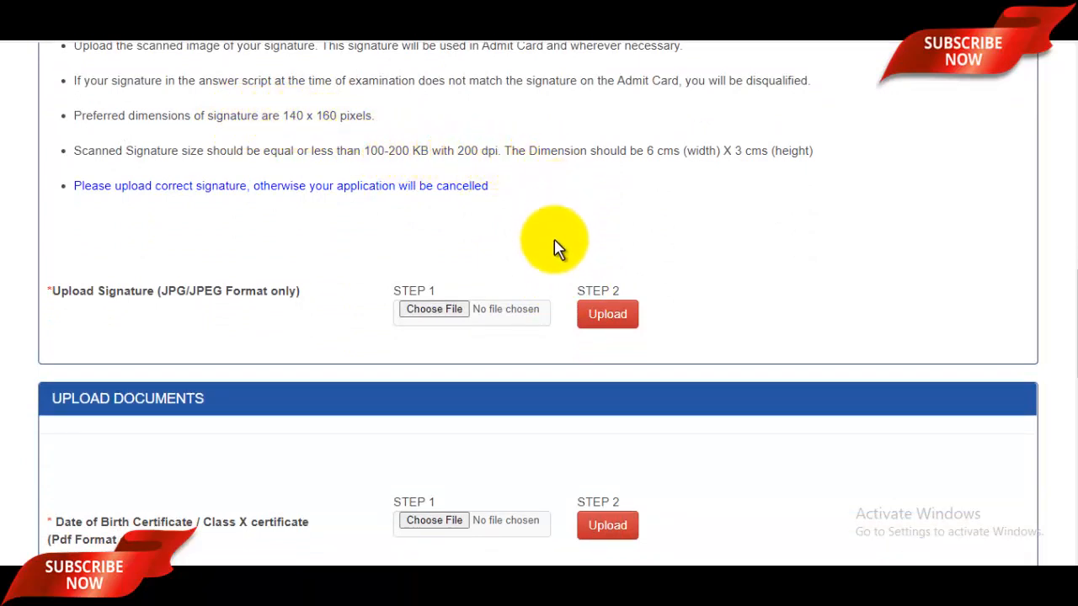
Scroll through the Upload Documents section with the graduation, ID proof and NSQF certificate fields
scroll(490, 278, down, 2)
scroll(494, 289, down, 1)
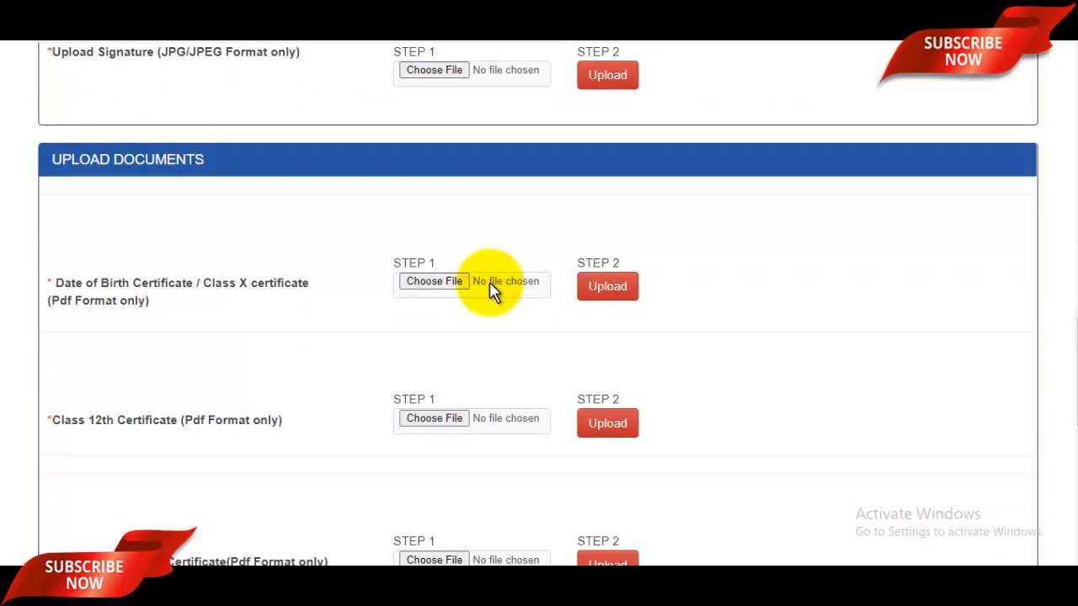
scroll(323, 221, down, 2)
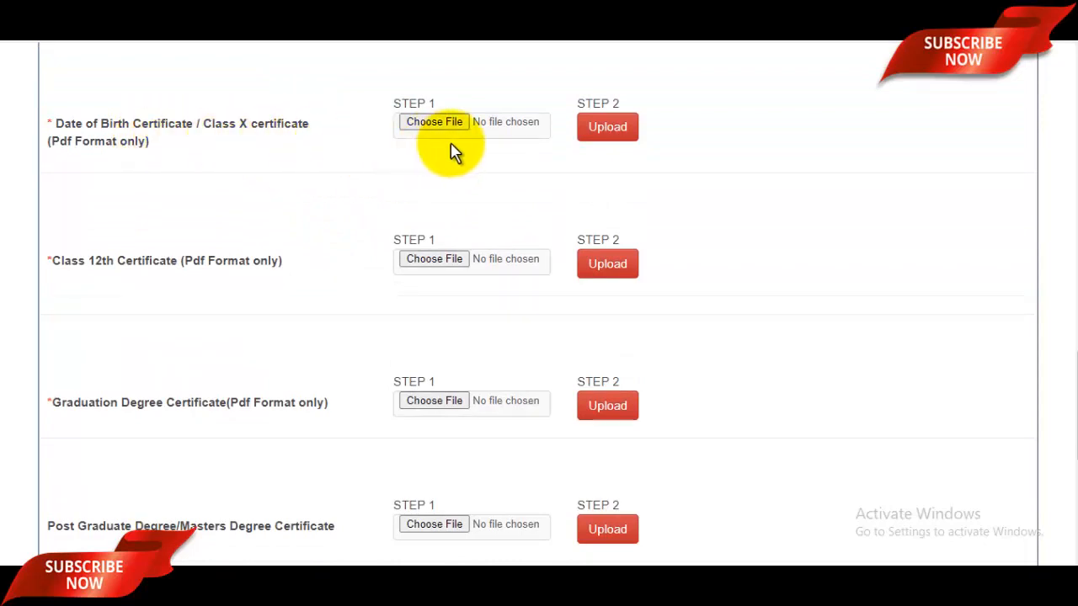
scroll(488, 180, down, 1)
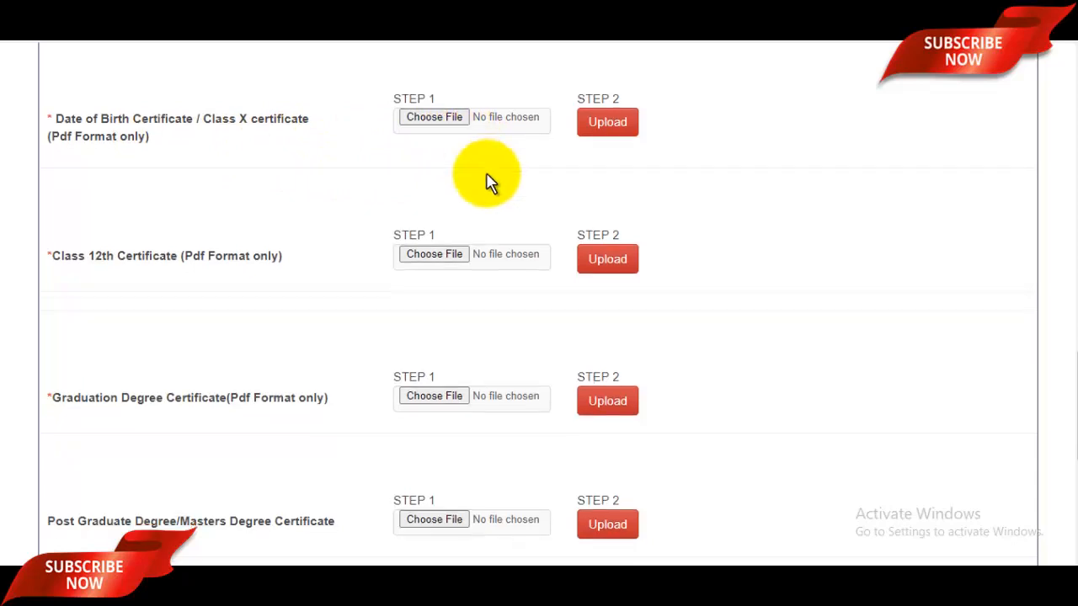
scroll(428, 199, down, 2)
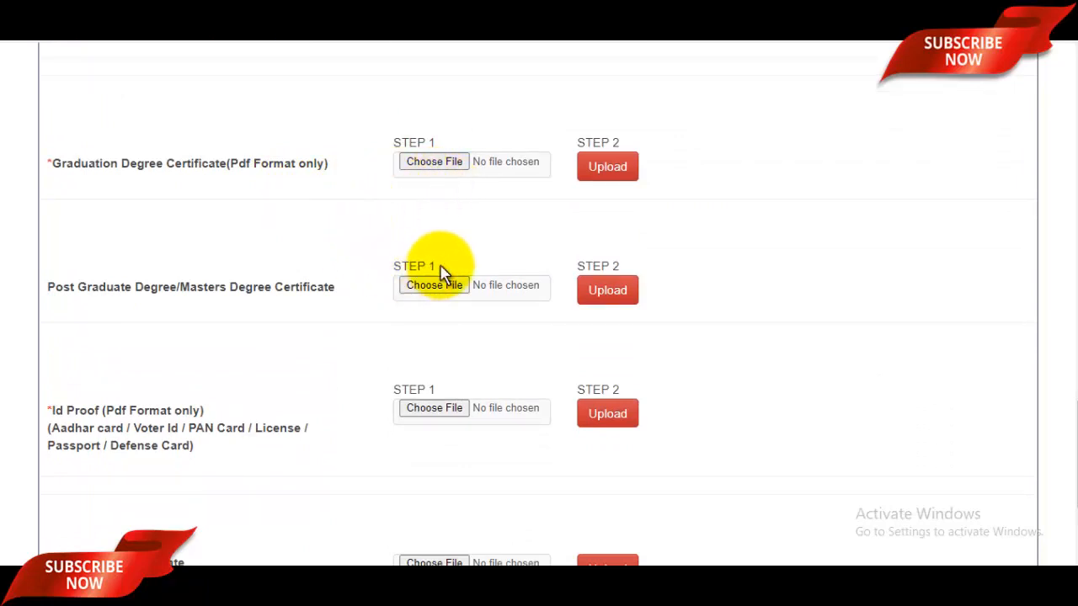
scroll(442, 271, down, 1)
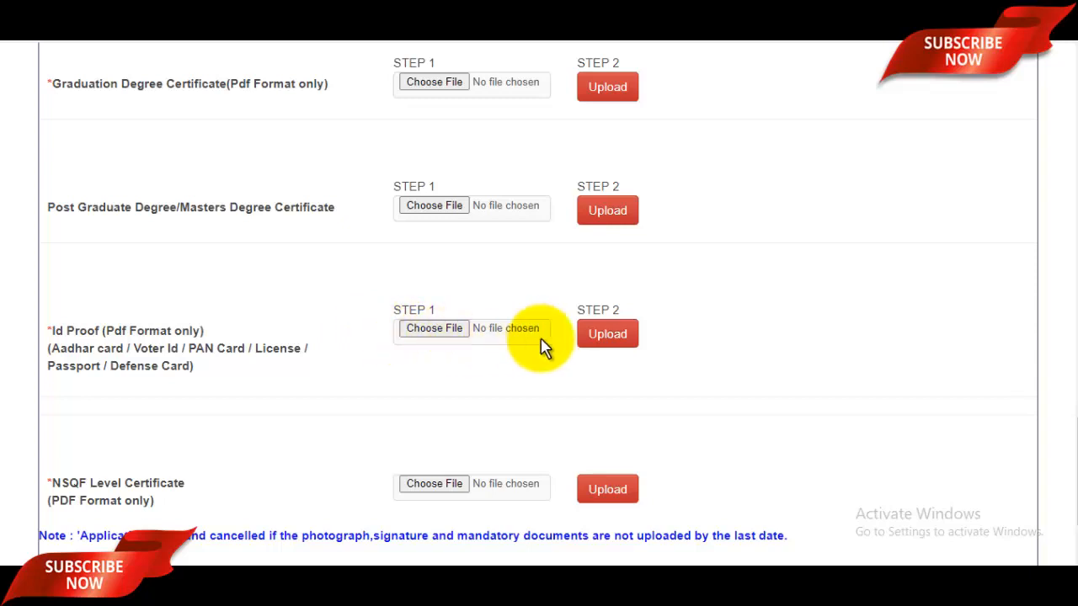
scroll(536, 352, down, 1)
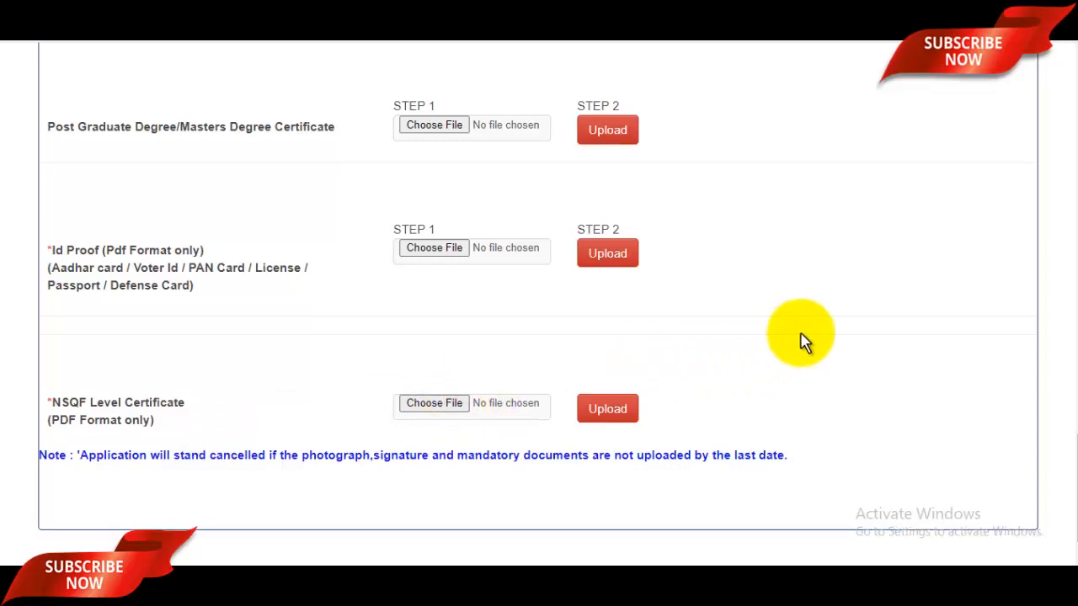
scroll(791, 353, down, 1)
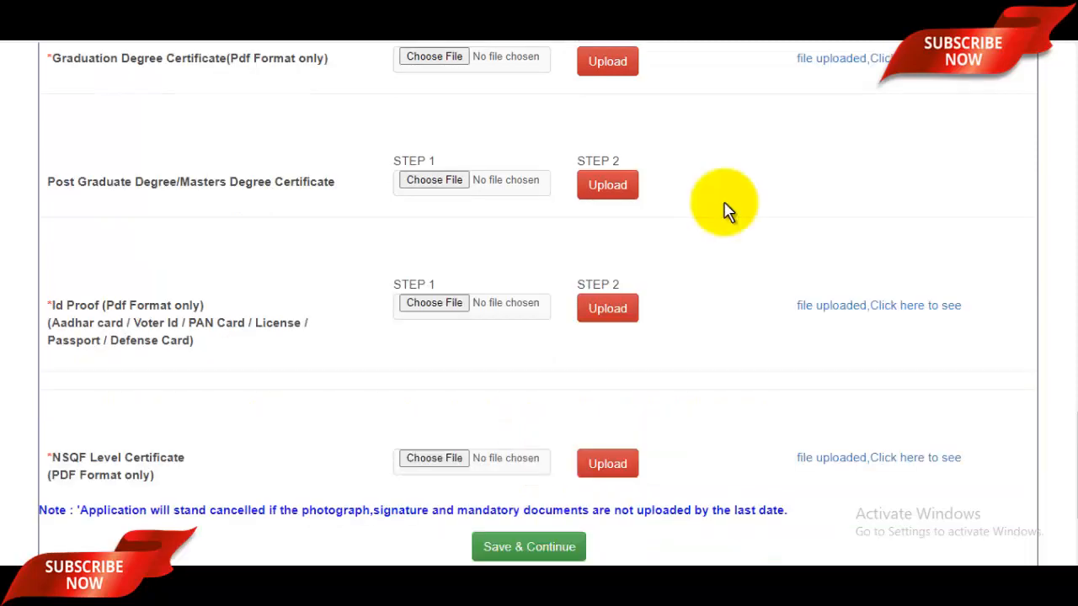
Highlight the required 139 x 179 pixel photo size in the photograph instructions
scroll(729, 210, up, 10)
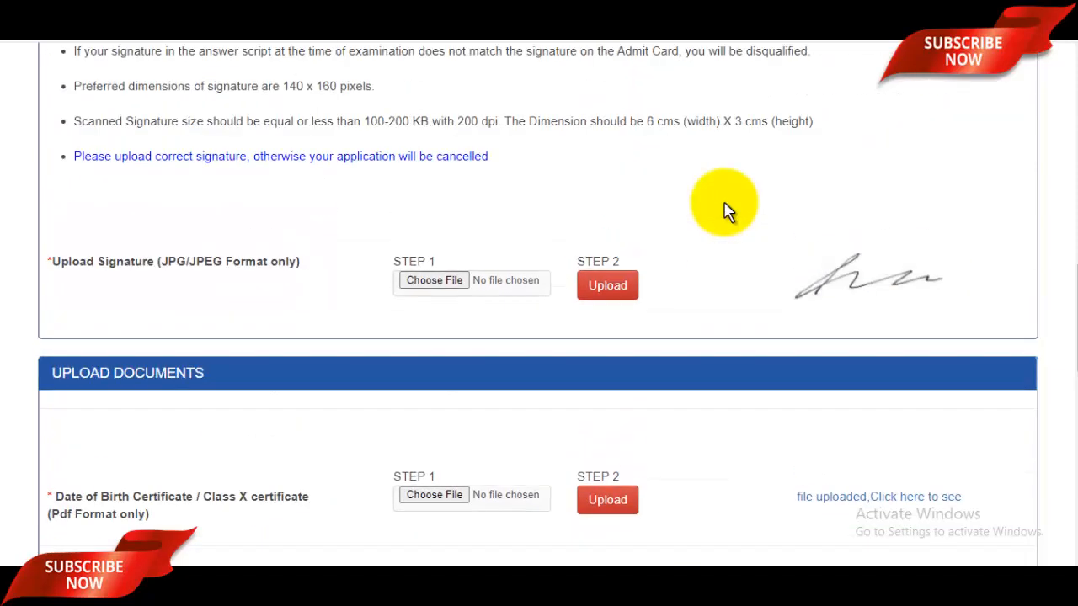
scroll(699, 282, up, 5)
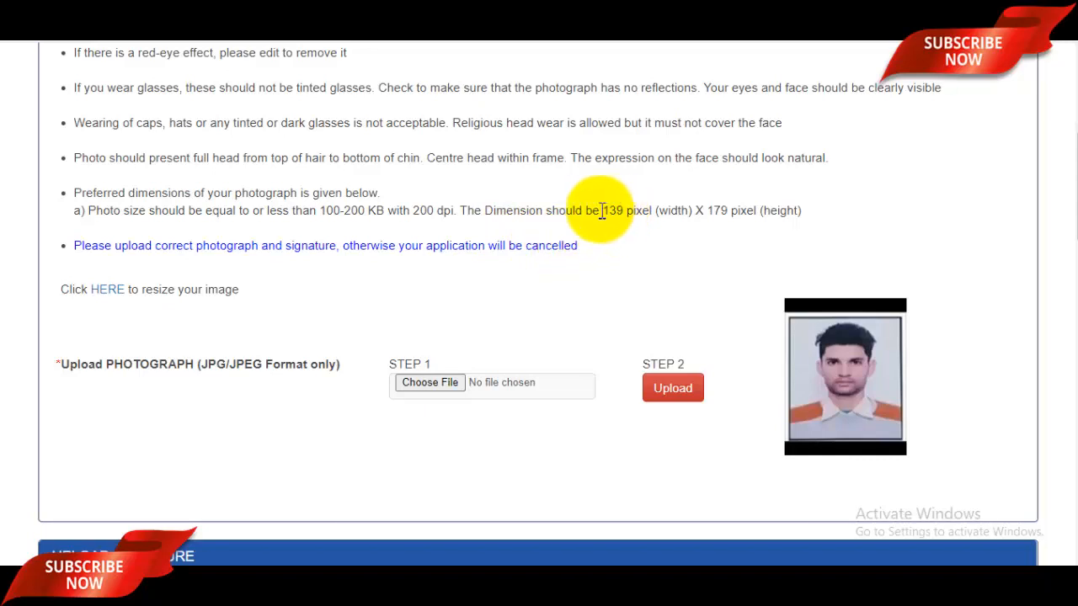
drag(603, 210, 746, 207)
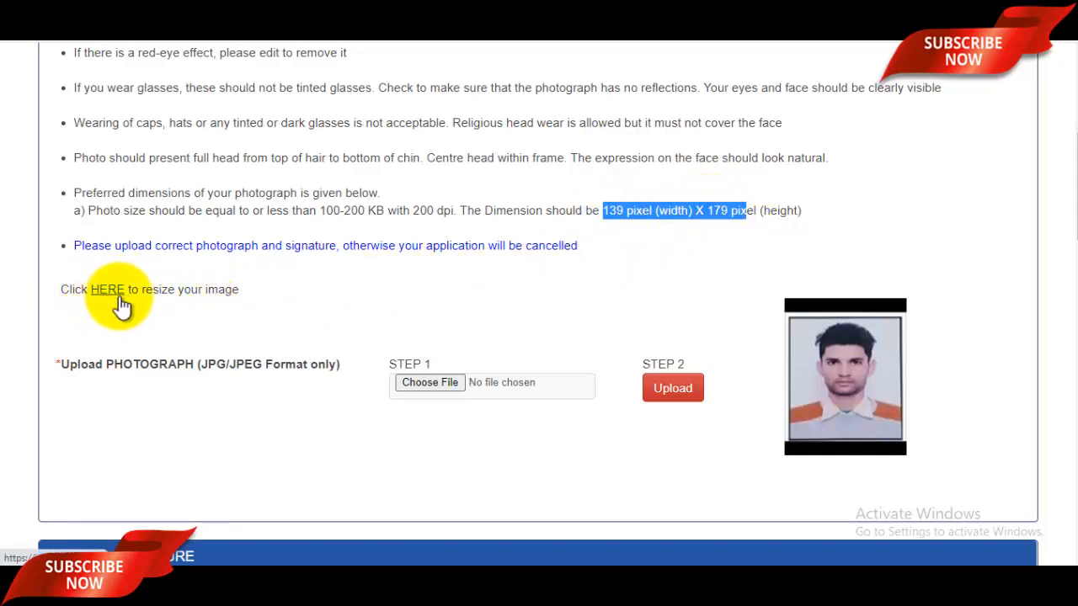
Check the 139 x 169 pixel, 4.62KB resized photo on ImageResizer.com, then return to the BIS tab
click(788, 14)
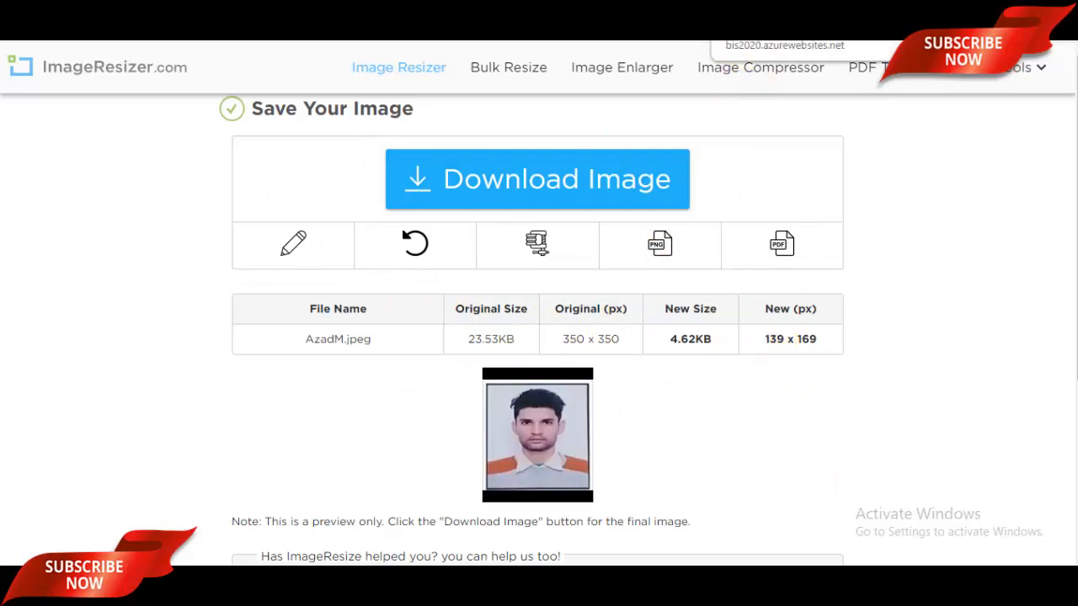
click(760, 7)
scroll(602, 272, down, 8)
scroll(606, 272, down, 10)
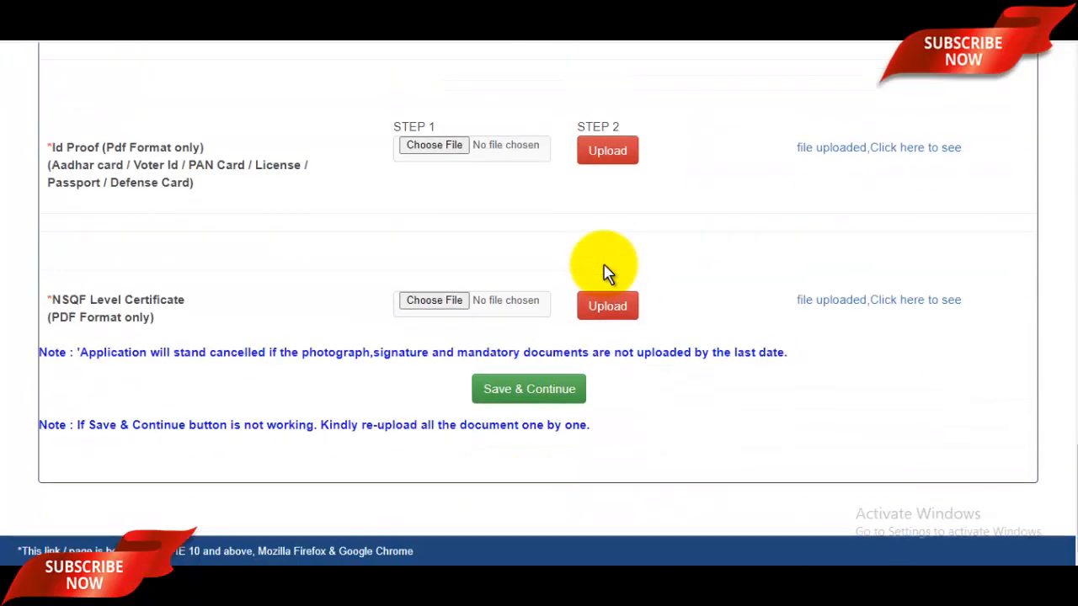
Save the uploads and review the Preview page with photo and signature down to the declaration
click(540, 403)
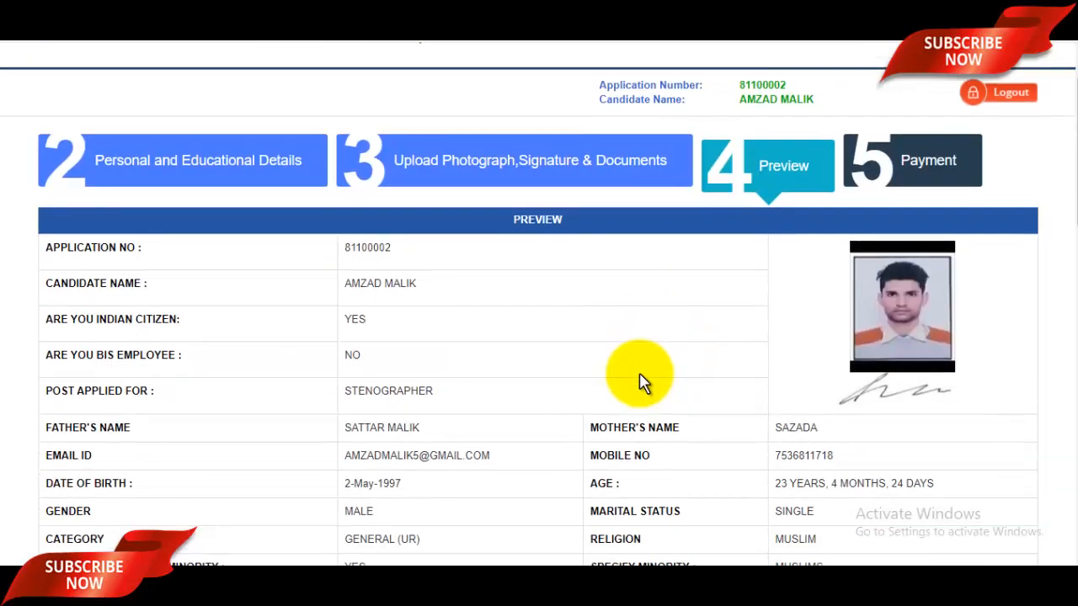
scroll(640, 382, up, 1)
scroll(640, 381, down, 2)
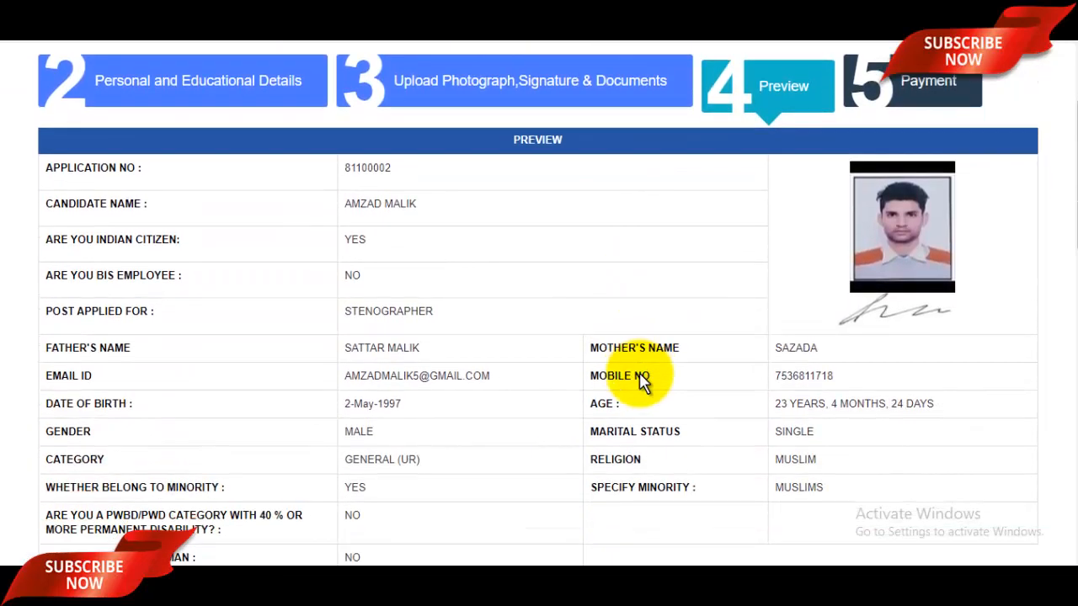
scroll(639, 379, down, 4)
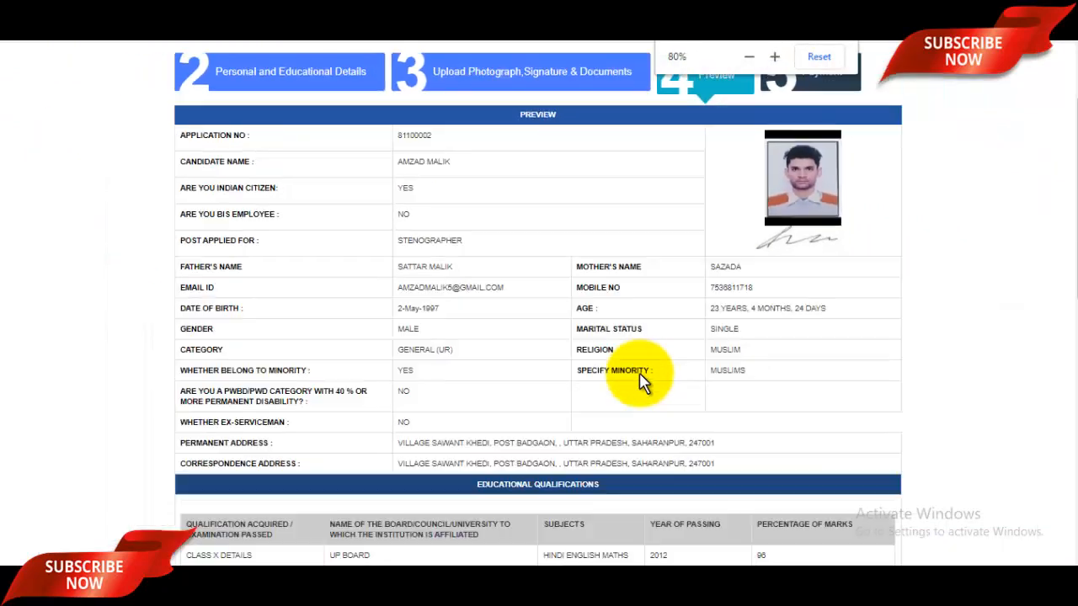
scroll(640, 381, down, 1)
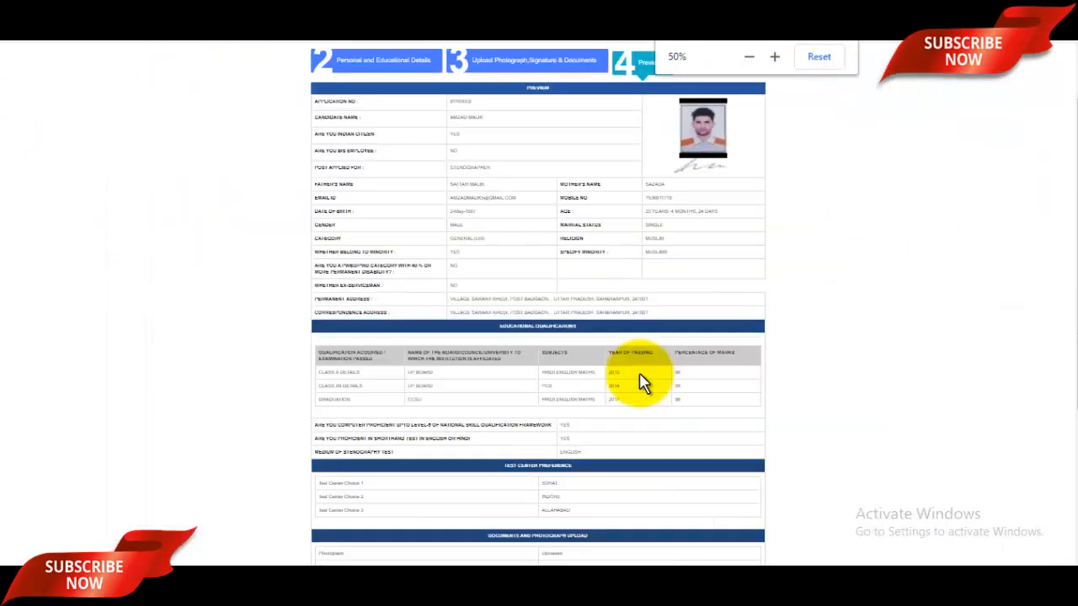
scroll(842, 404, up, 2)
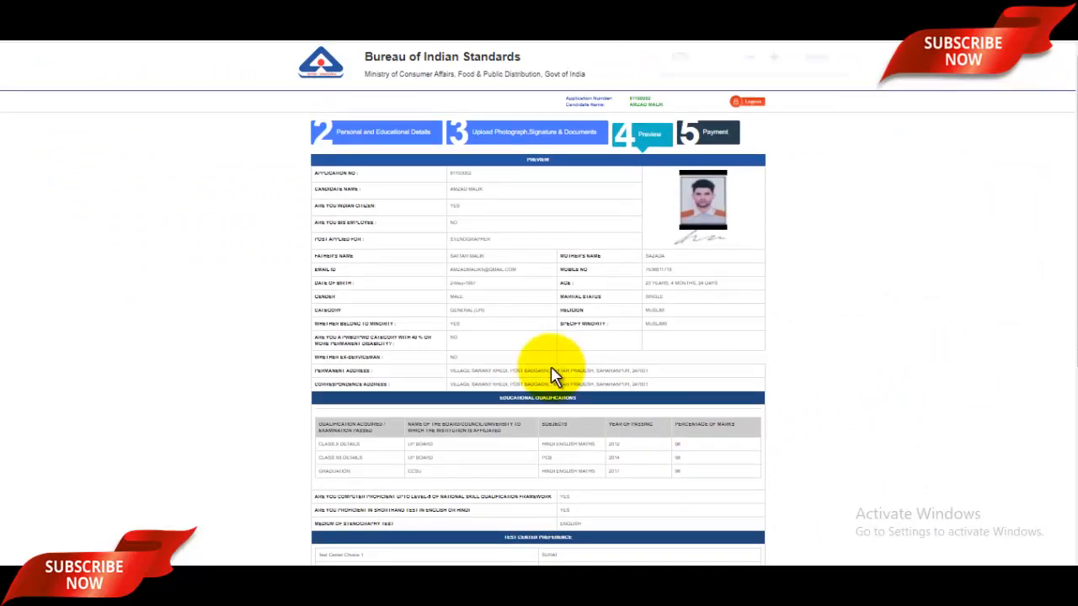
scroll(548, 365, up, 4)
scroll(550, 373, up, 2)
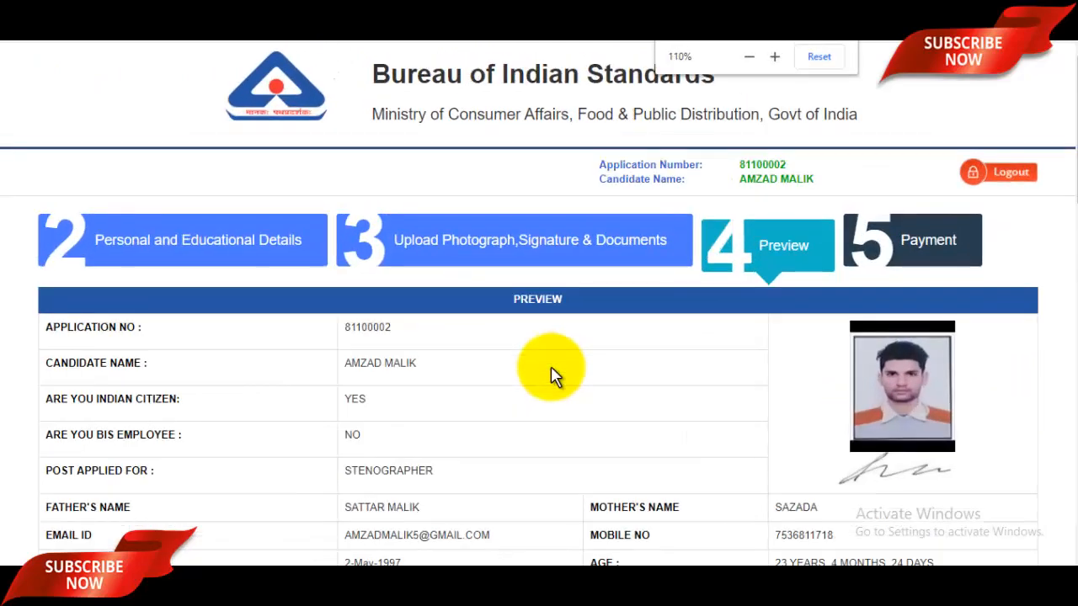
scroll(551, 373, down, 15)
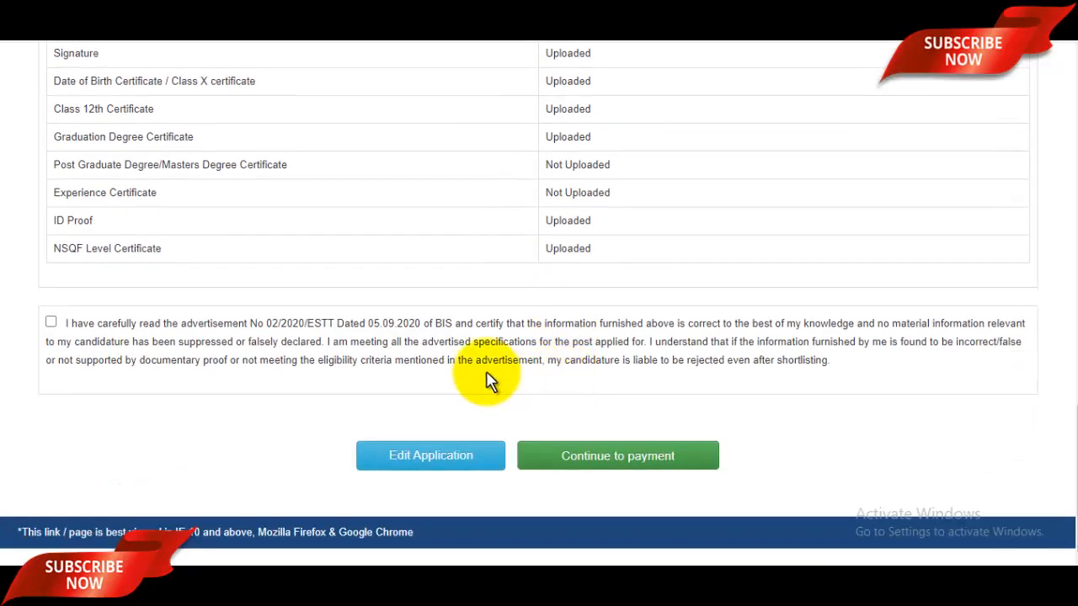
Accept the declaration and continue to the Rs. 500 application fee payment page
click(50, 324)
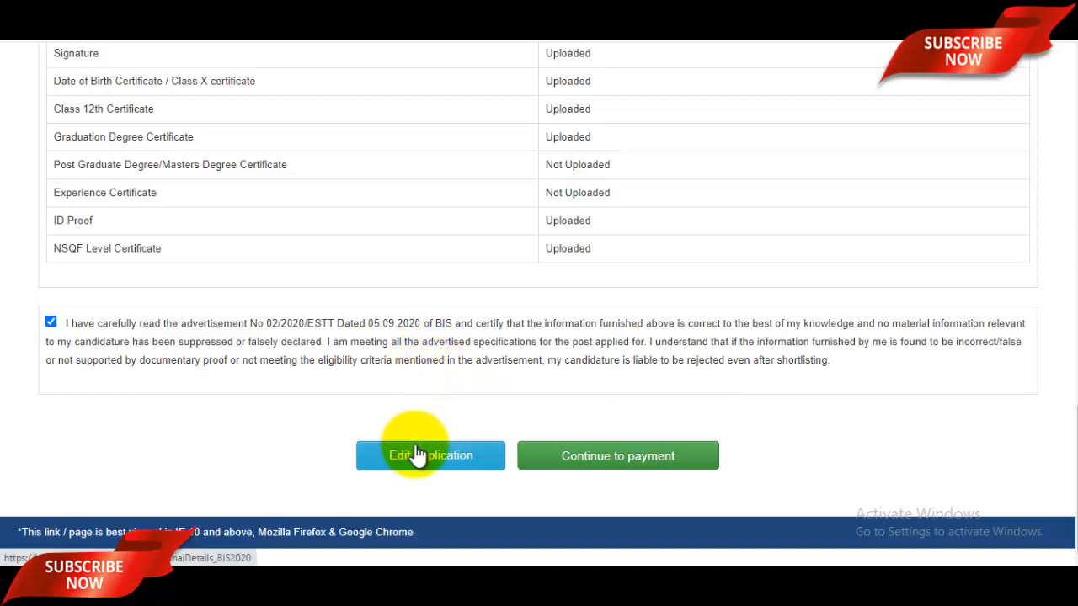
click(656, 472)
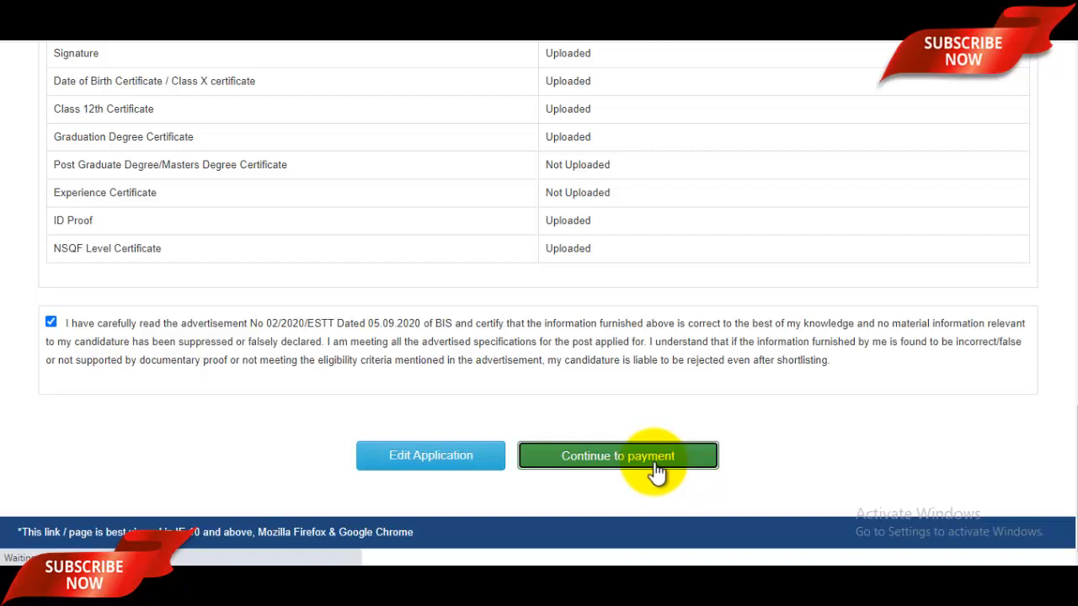
scroll(648, 438, down, 2)
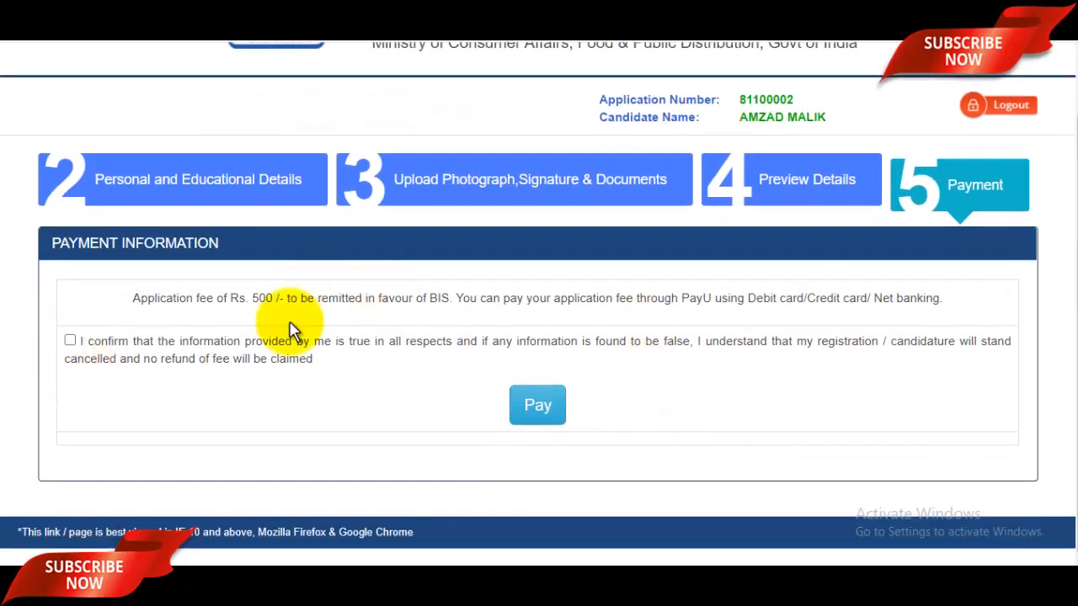
Confirm the information is true and proceed to pay the ₹500 application fee
click(76, 345)
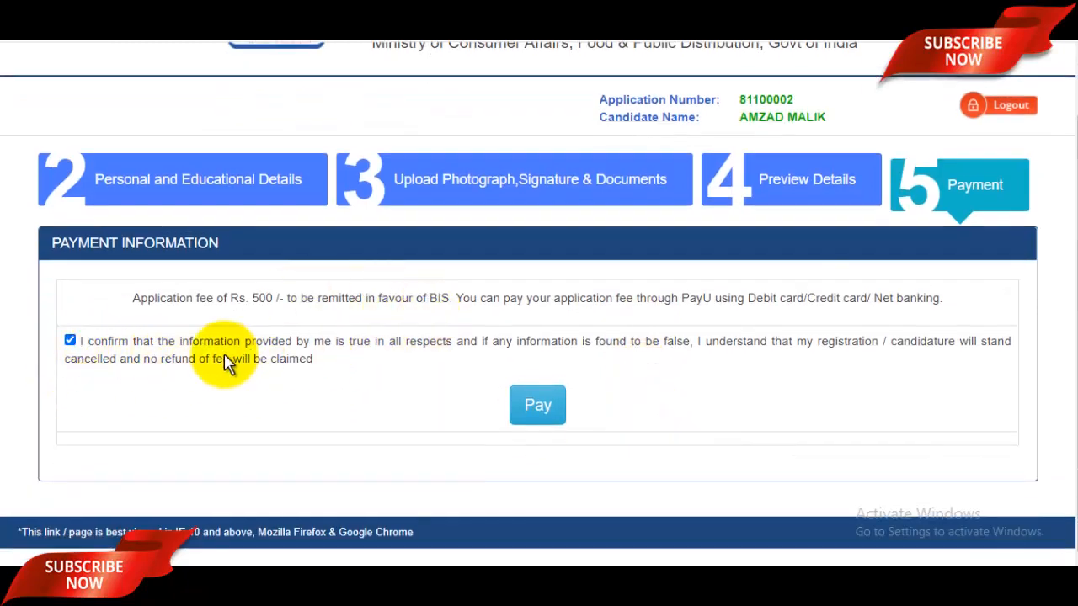
click(530, 413)
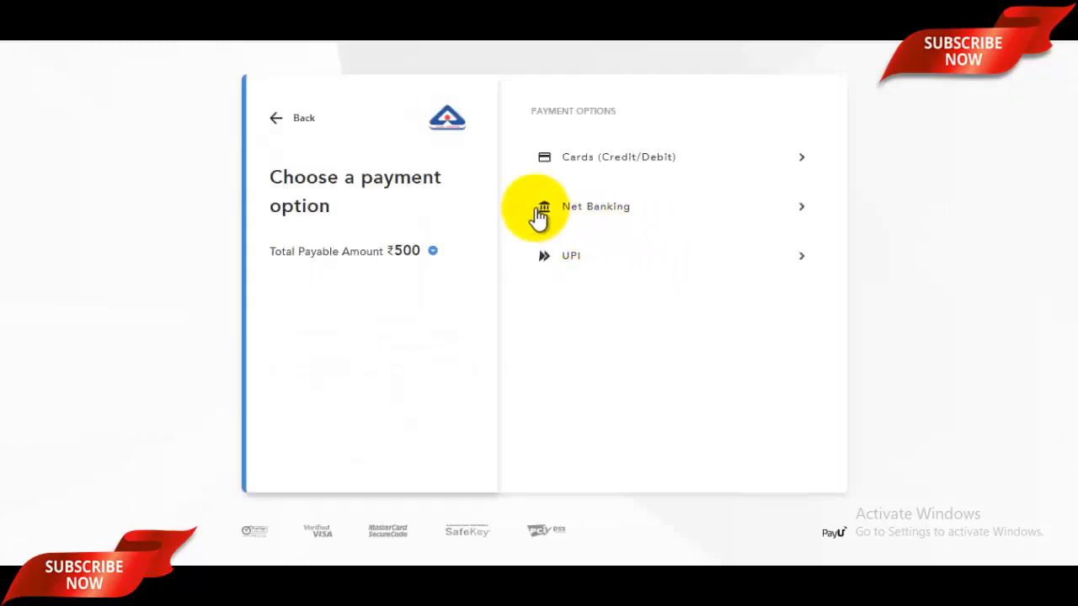
Check the credit/debit card form, then the UPI payment options, and leave the PayU page
click(633, 164)
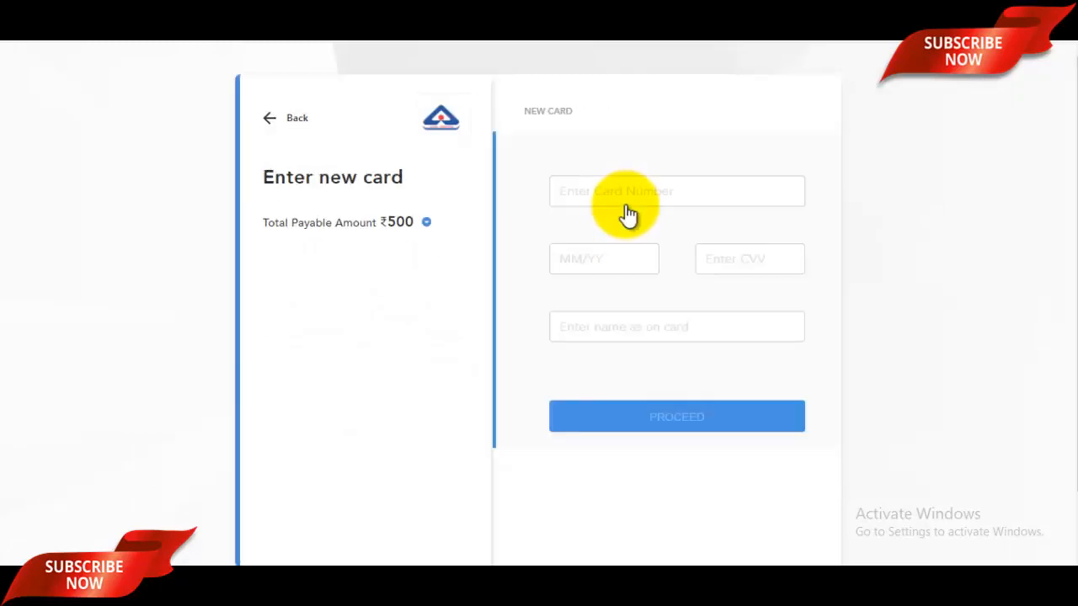
click(274, 125)
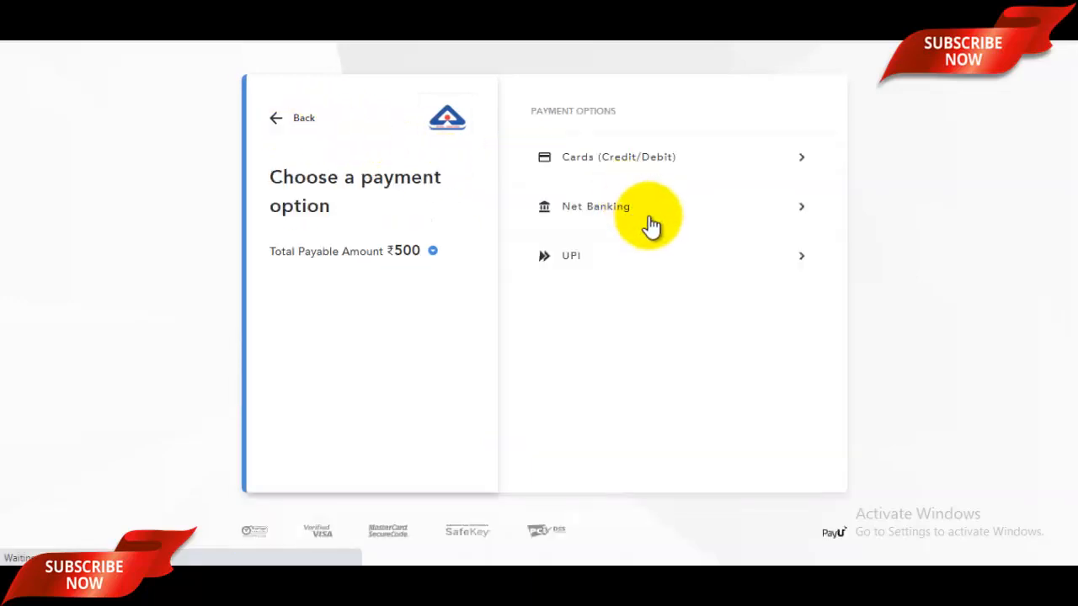
click(636, 261)
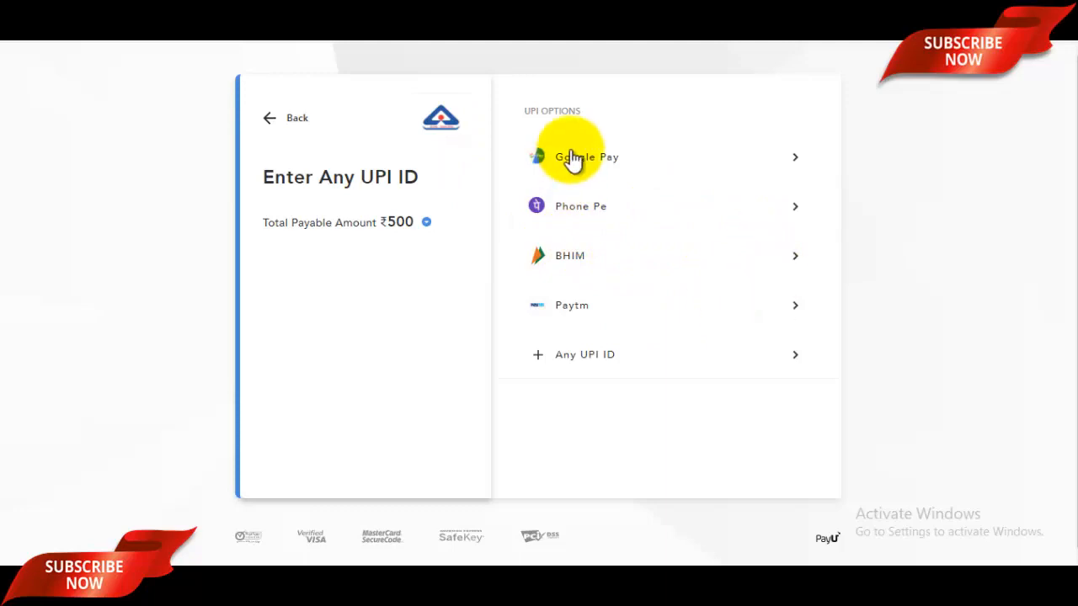
click(413, 10)
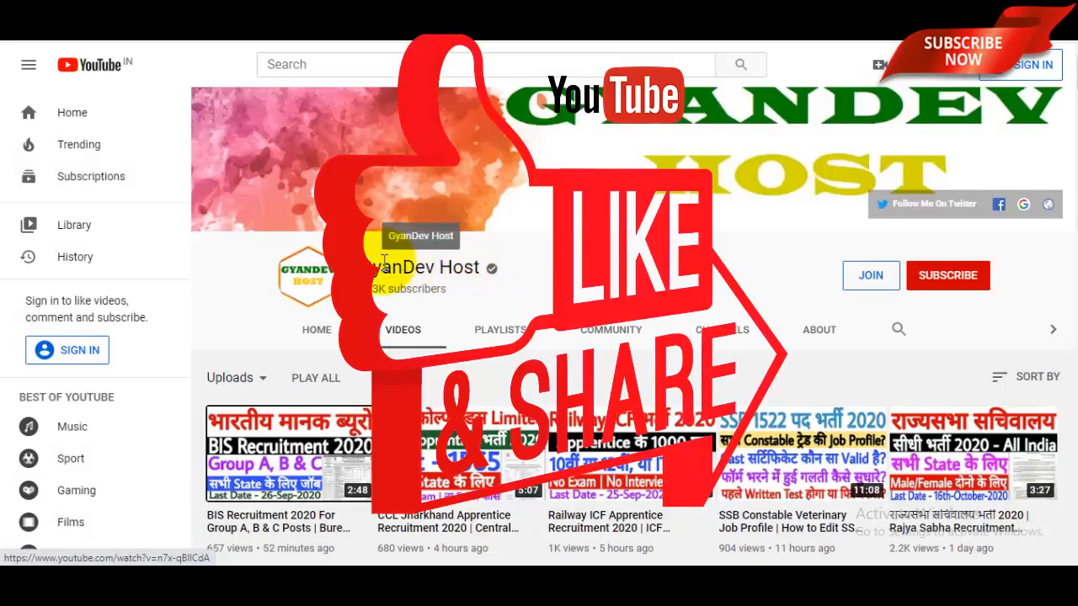
Select the 'GyanDev Host' channel name and scroll down through its Videos tab
drag(369, 266, 545, 264)
scroll(545, 264, down, 1)
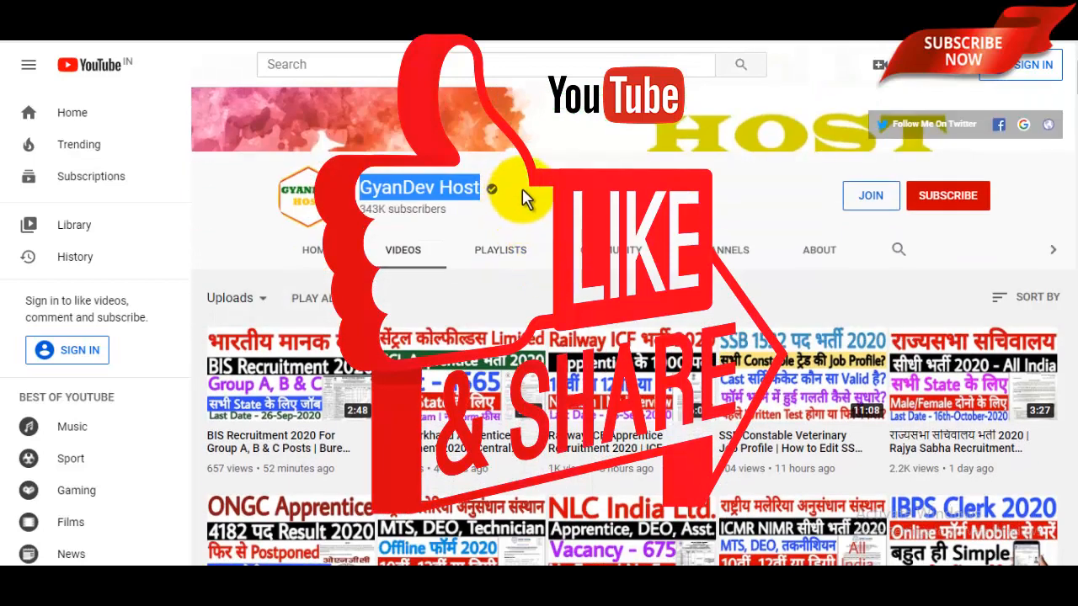